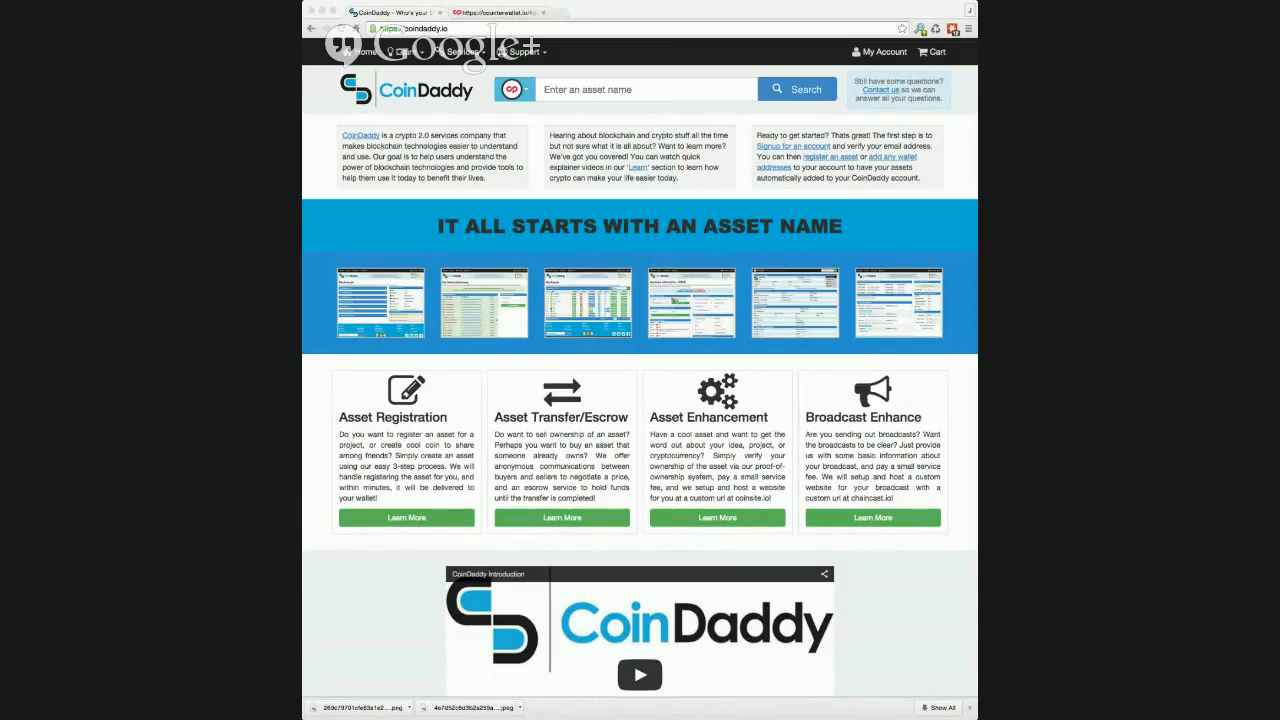
Step: Open the wallet addresses page of the CoinDaddy account
{"action": "left_click", "coordinate": [757, 121]}
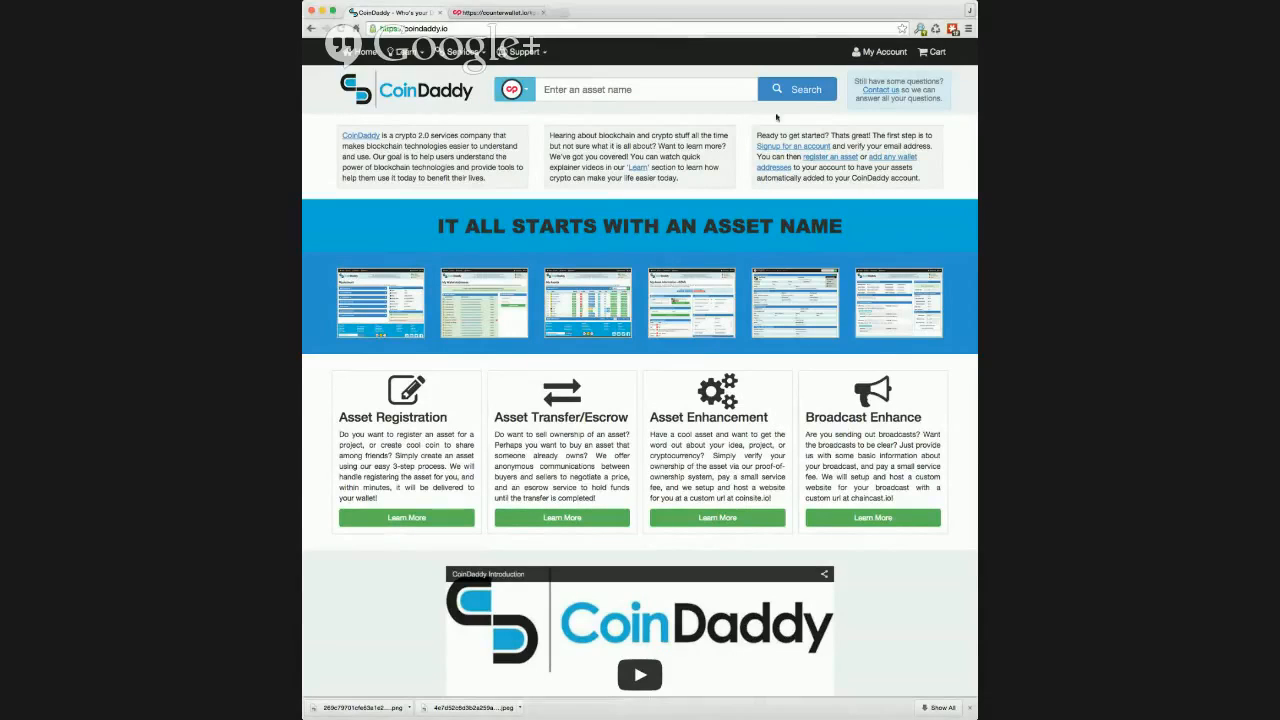
{"action": "left_click", "coordinate": [874, 54]}
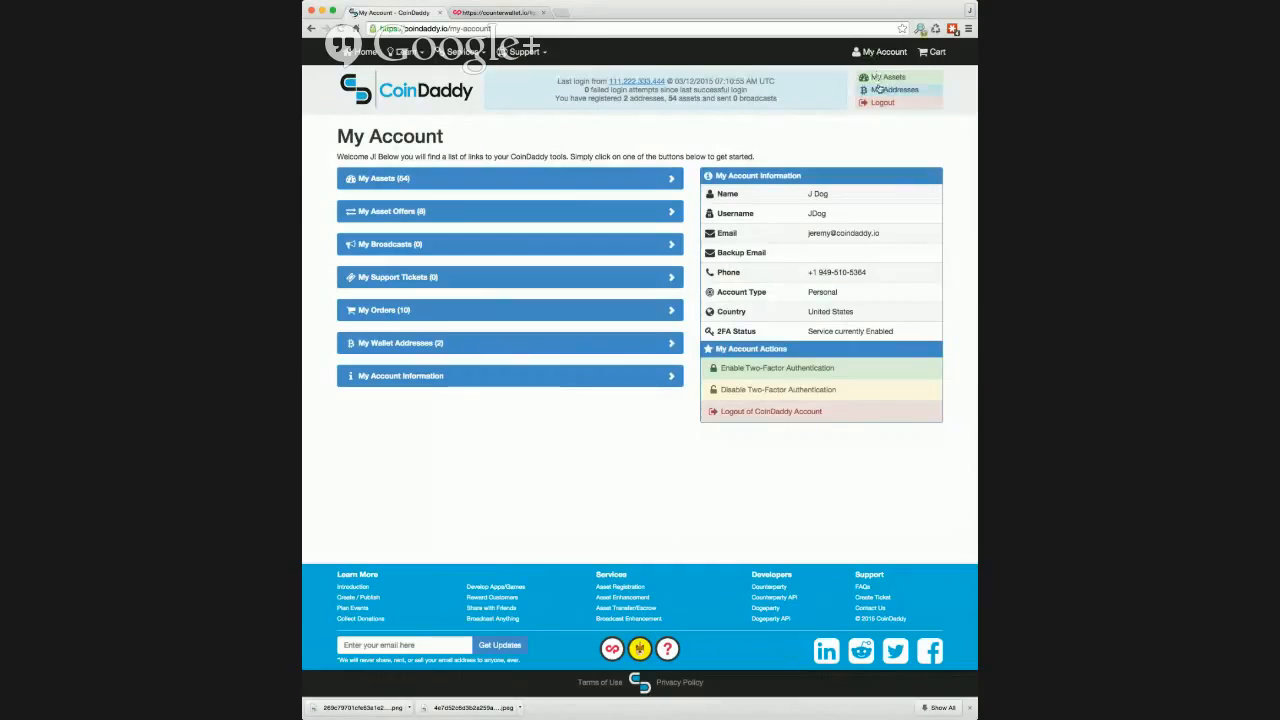
{"action": "left_click", "coordinate": [879, 90]}
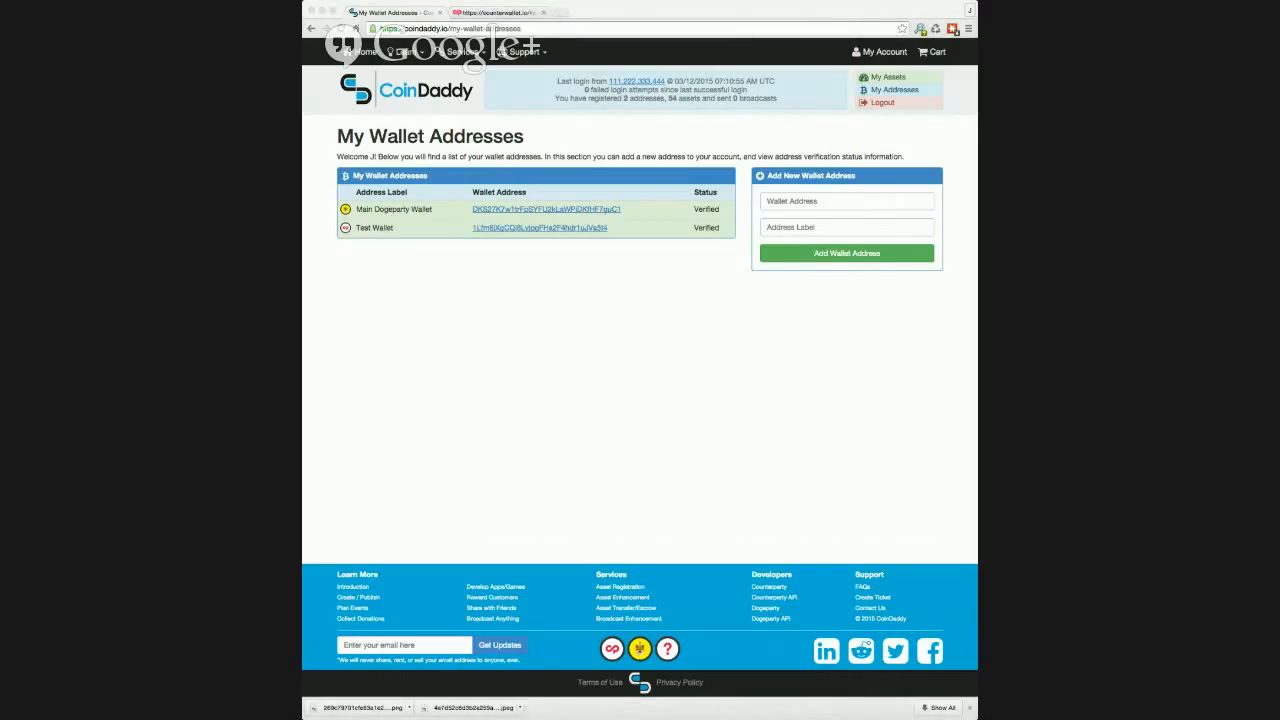
Step: Add the copied wallet address to the account with the label "CoinDaddy Test Address"
{"action": "left_click", "coordinate": [837, 200]}
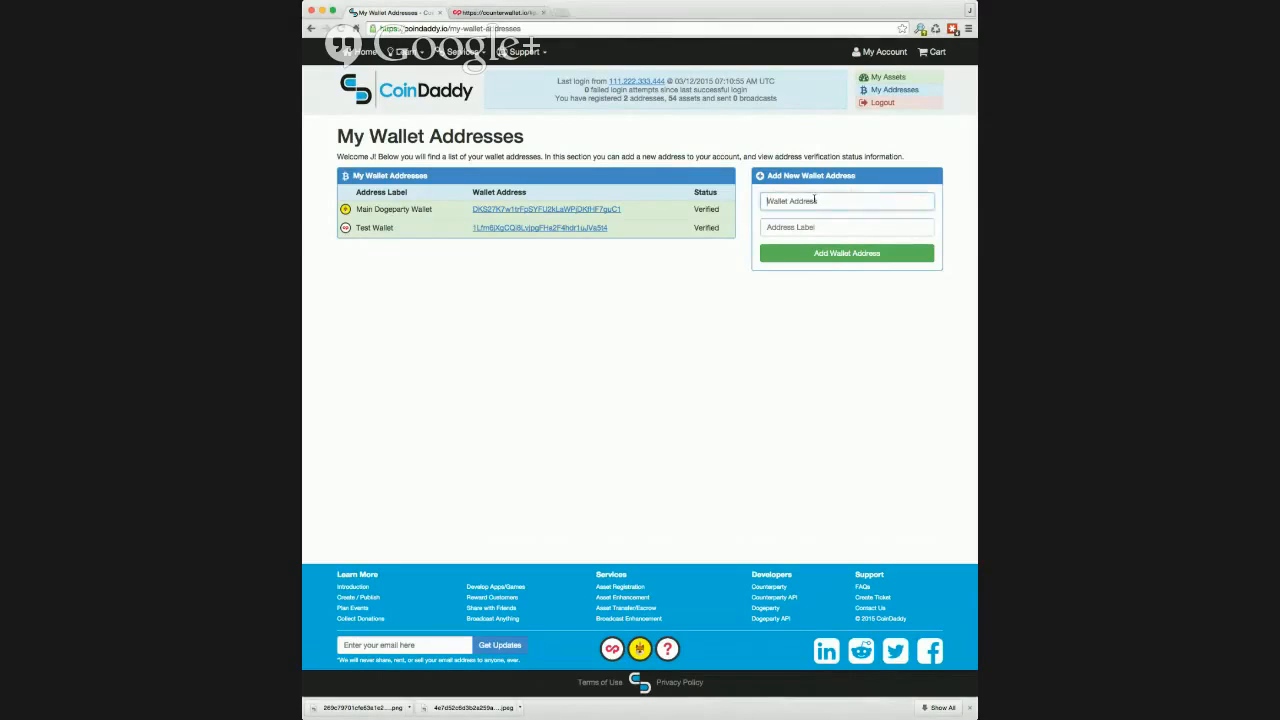
{"action": "key", "text": "super+v"}
{"action": "key", "text": "super+Tab"}
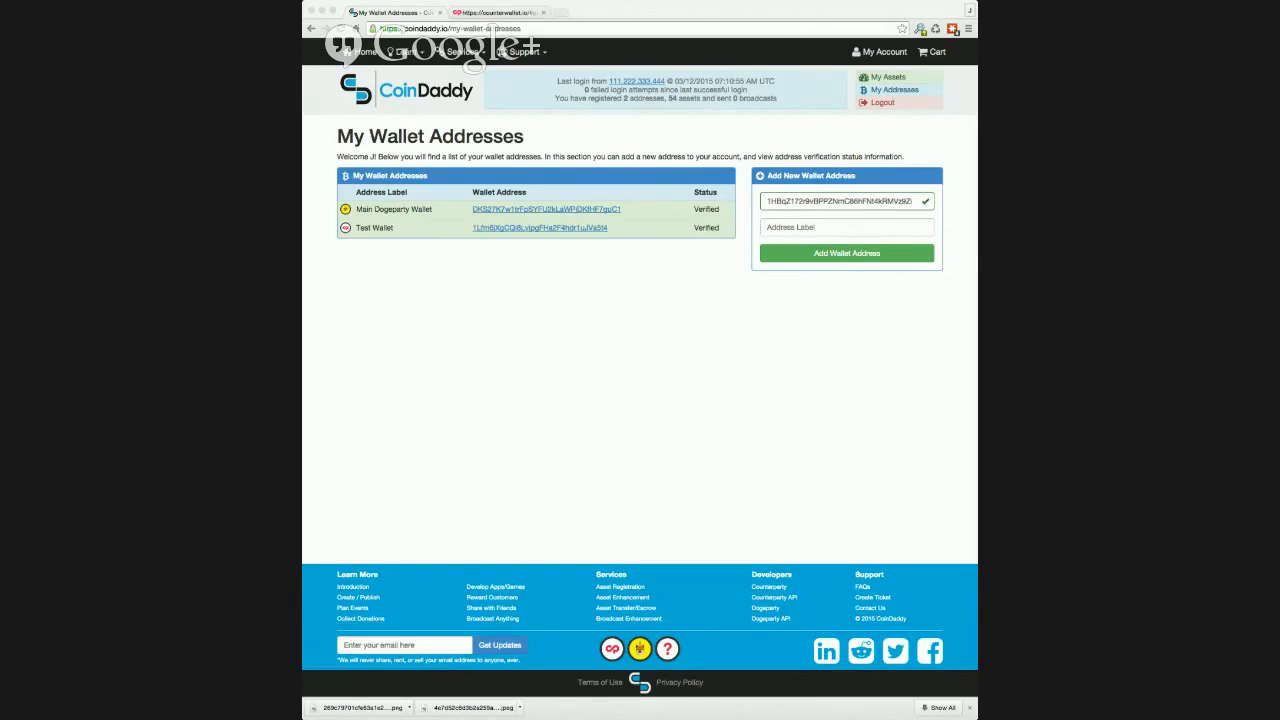
{"action": "left_click", "coordinate": [857, 224]}
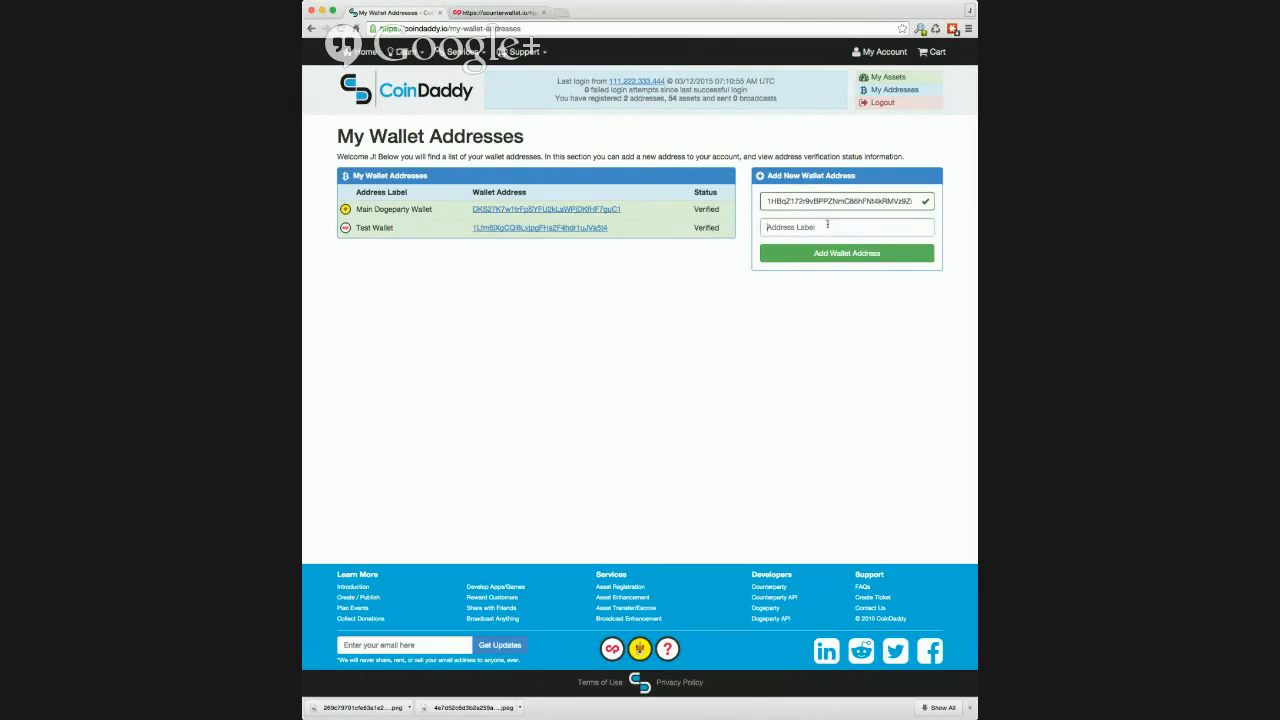
{"action": "type", "text": "CoinDaddy Test Address"}
{"action": "left_click", "coordinate": [826, 251]}
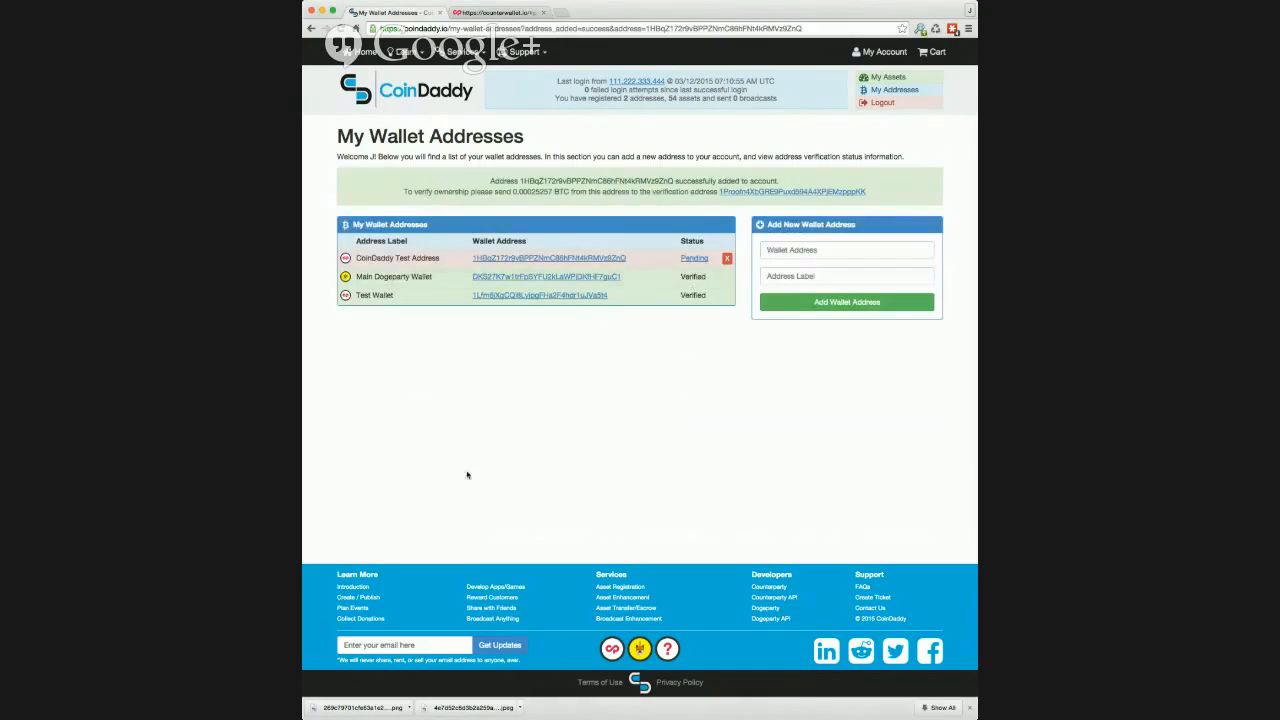
{"action": "key", "text": "super+Tab"}
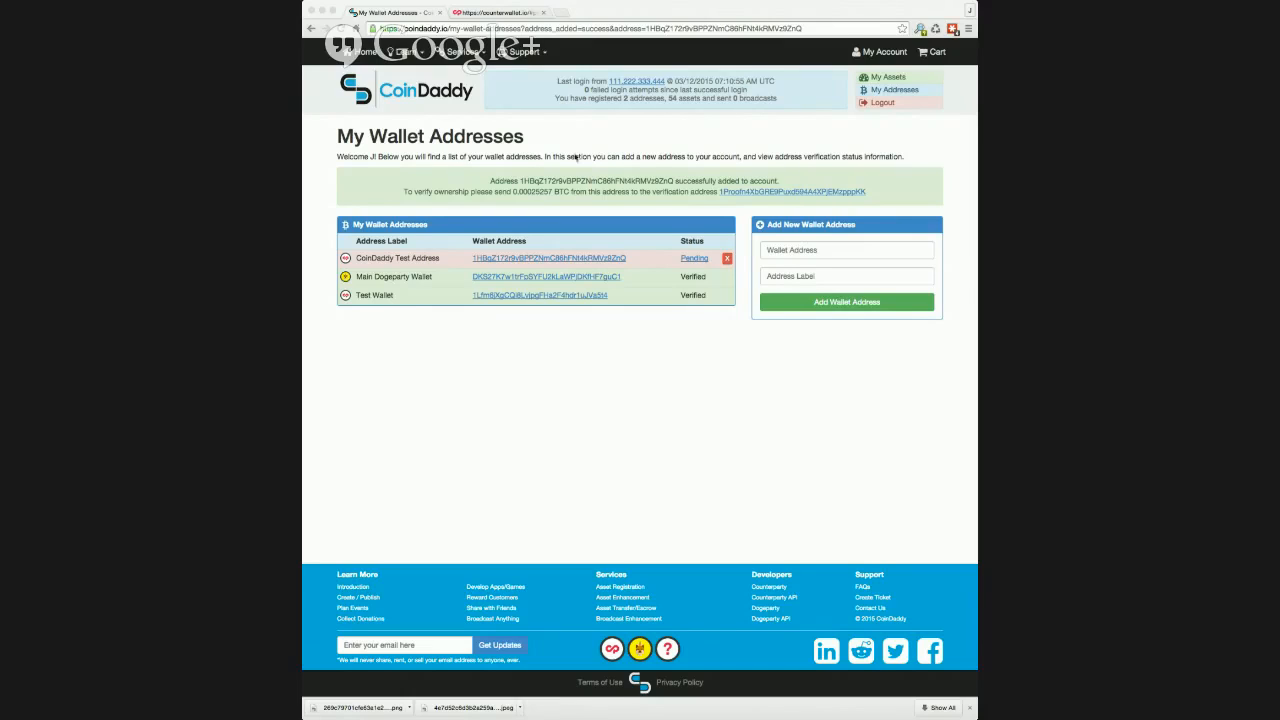
Step: Search the account's own assets for "grumpy"
{"action": "left_click", "coordinate": [884, 79]}
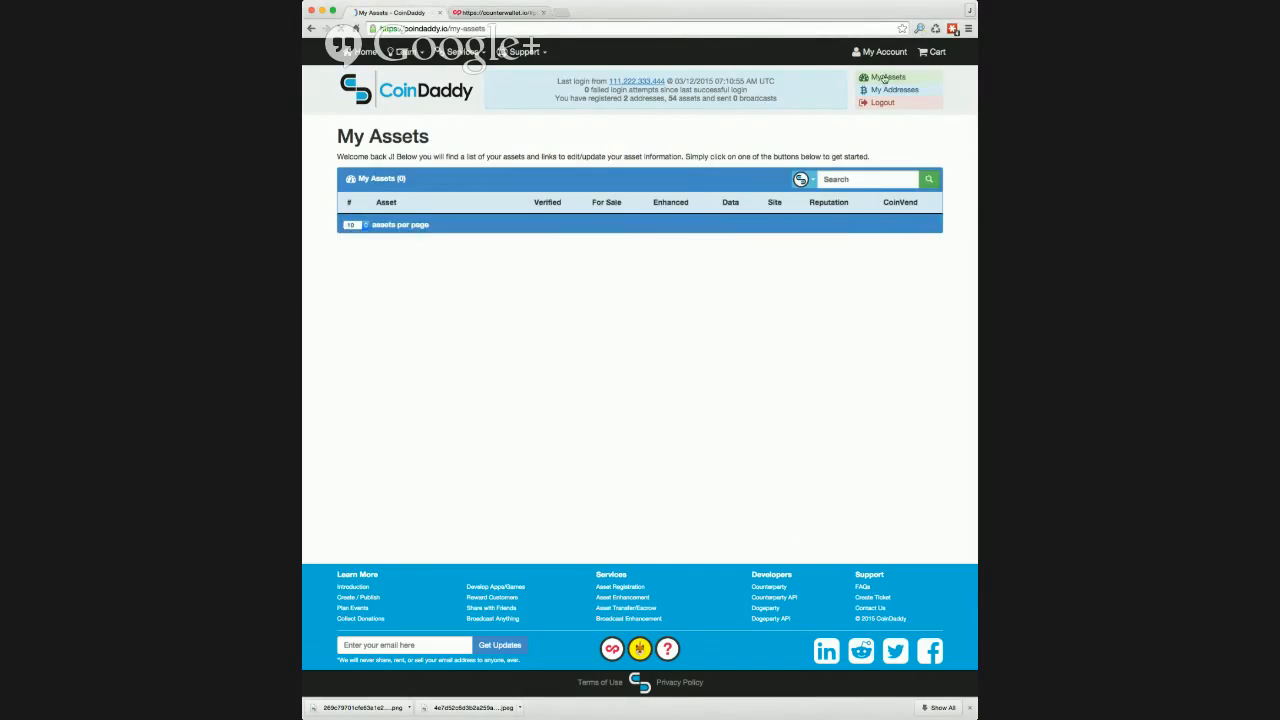
{"action": "left_click", "coordinate": [865, 179]}
{"action": "type", "text": "grum"}
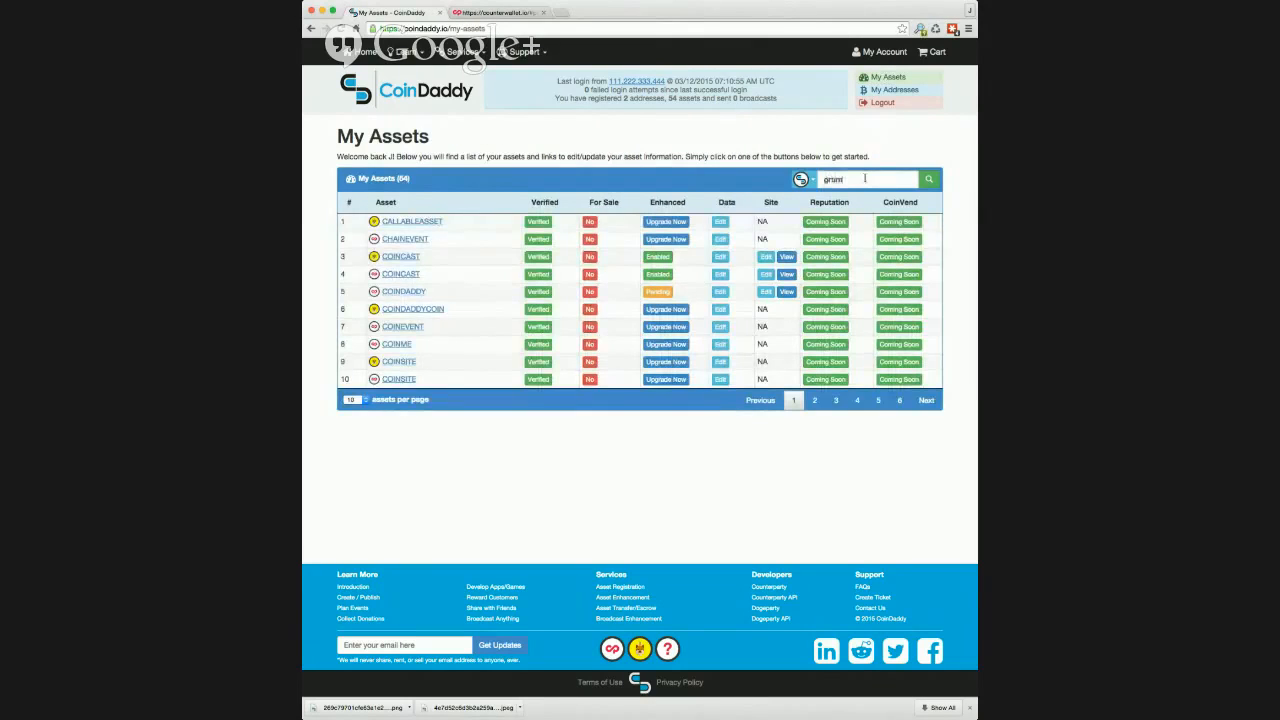
{"action": "type", "text": "py"}
{"action": "key", "text": "Return"}
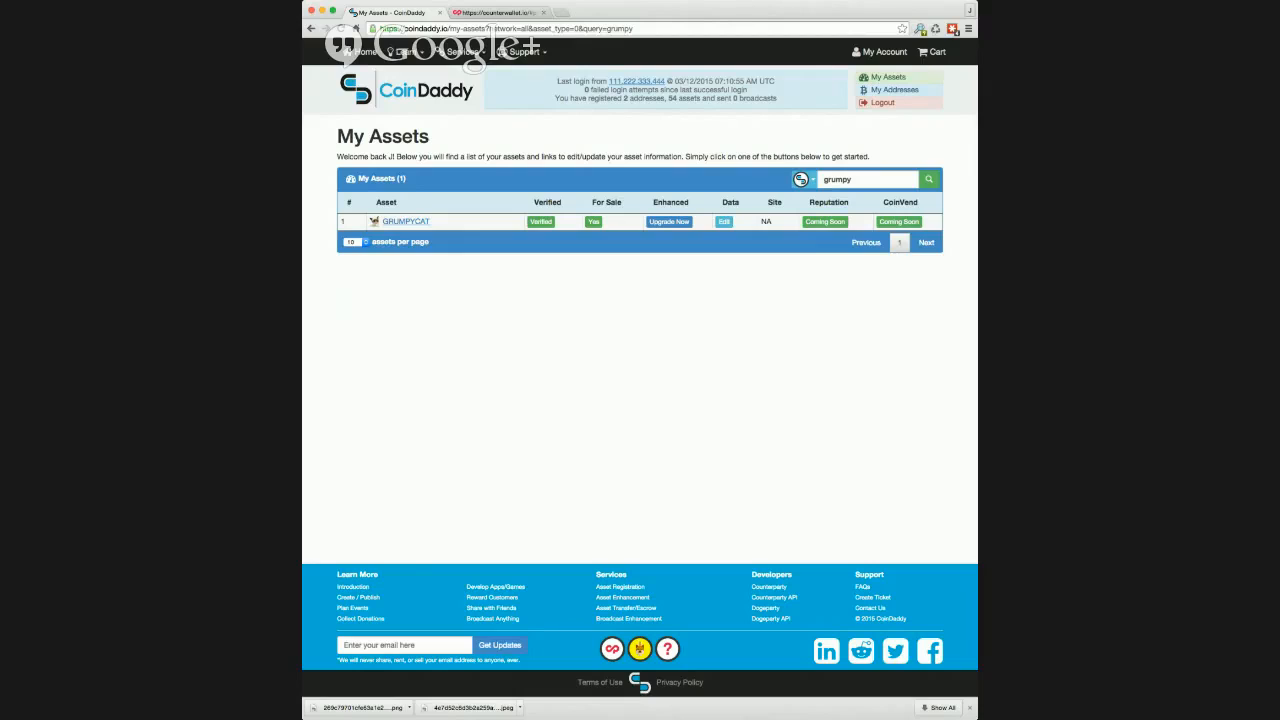
Step: Edit the GRUMPYCAT asset's data, resetting its icon to the default and uploading the grumpy cat picture as the new one
{"action": "left_click", "coordinate": [725, 222]}
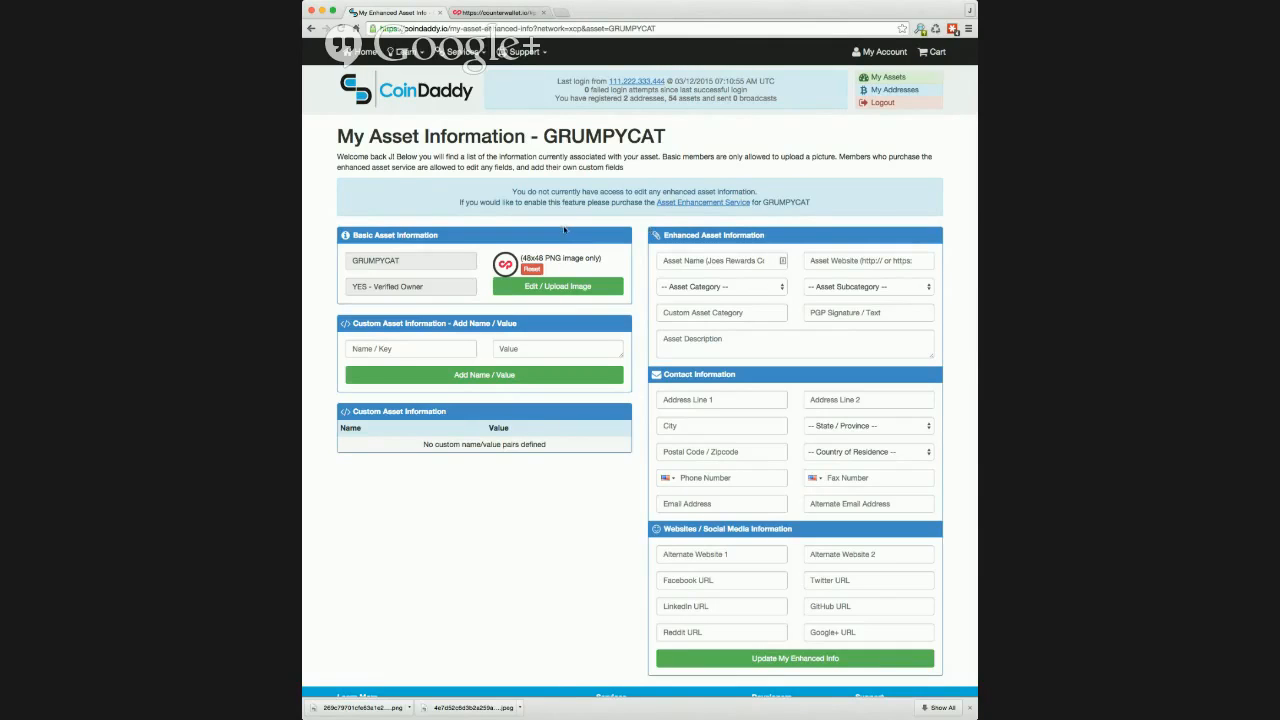
{"action": "left_click", "coordinate": [532, 270]}
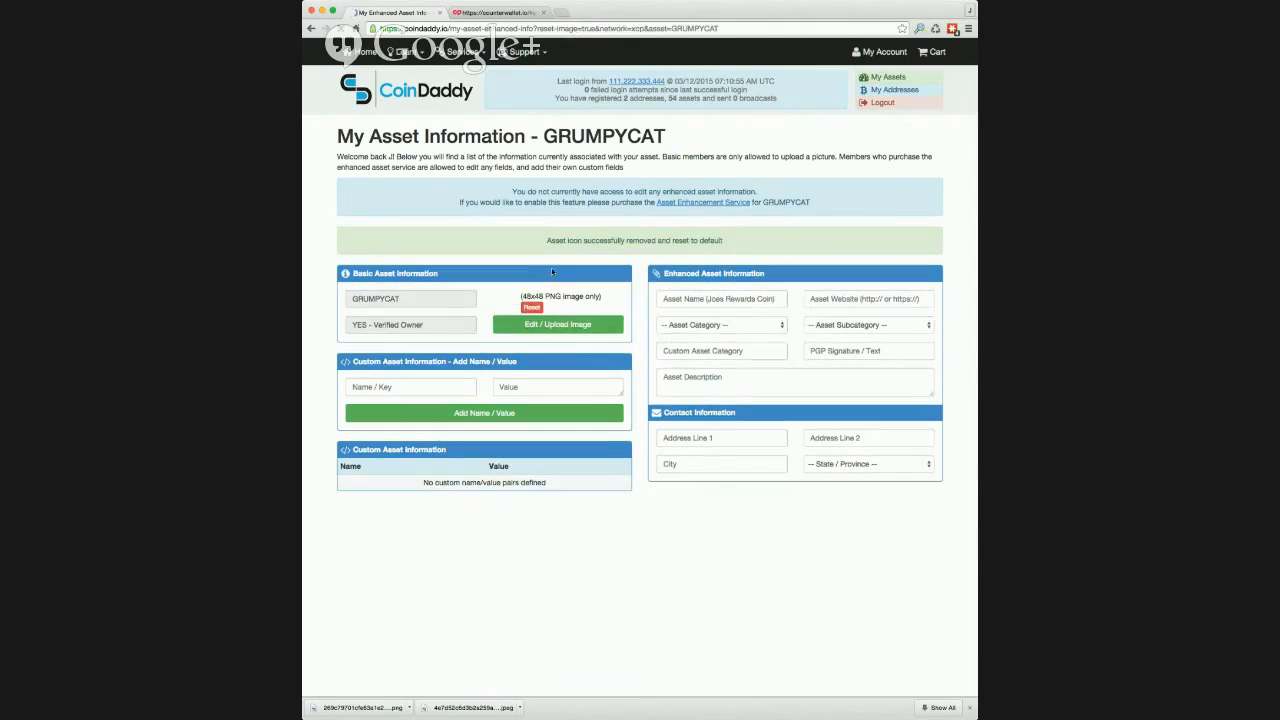
{"action": "left_click", "coordinate": [555, 325]}
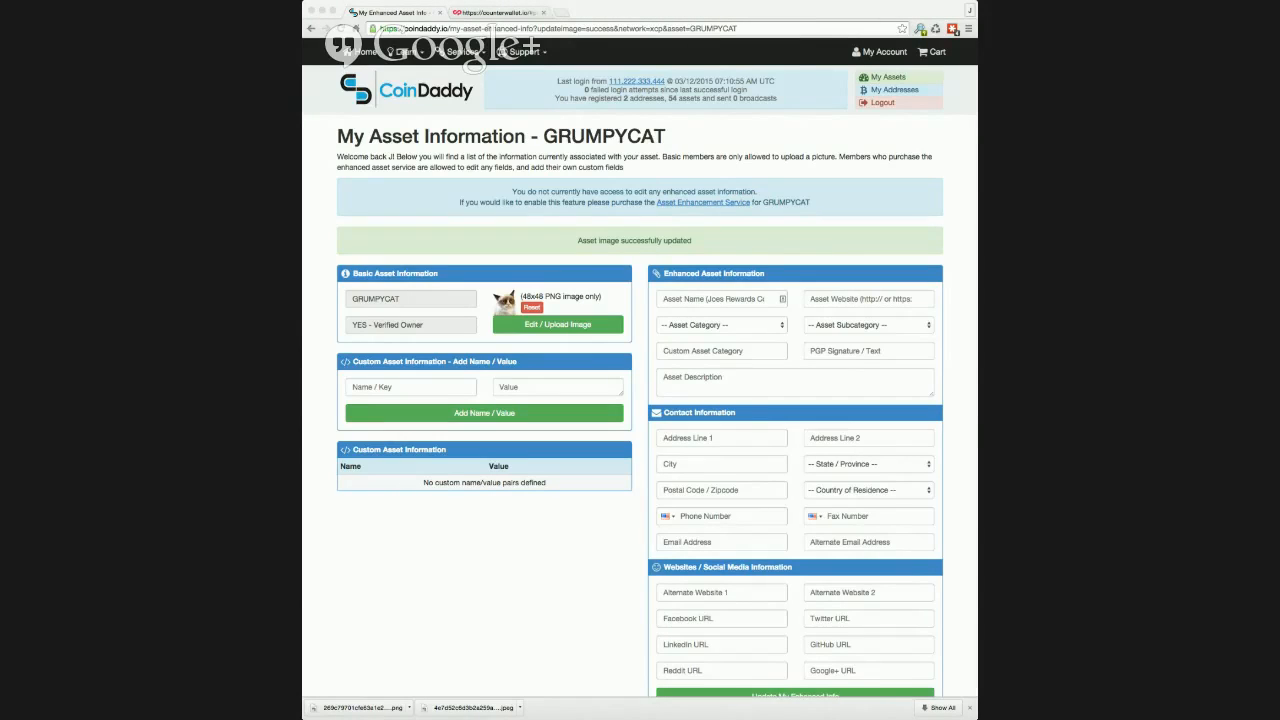
Step: Open GRUMPYCAT's asset page on counterpartychain.io in a new tab to check its icon and description
{"action": "left_click", "coordinate": [561, 13]}
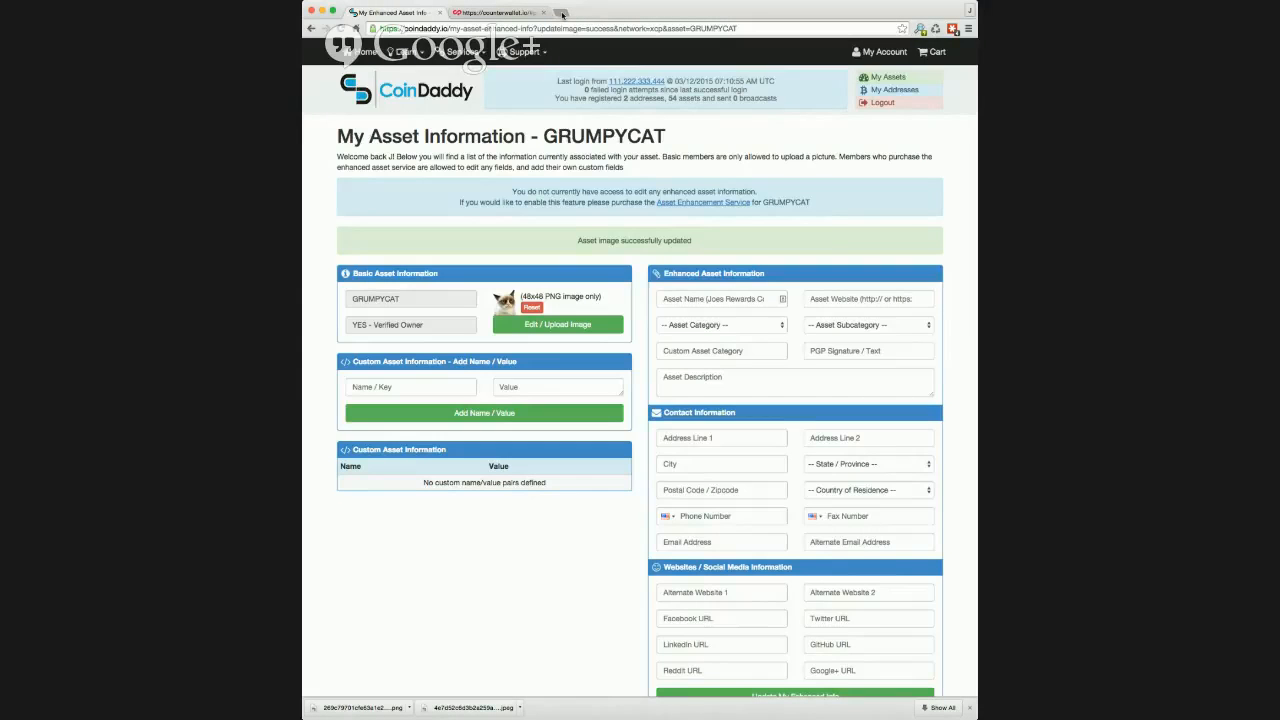
{"action": "left_click", "coordinate": [561, 13]}
{"action": "type", "text": "counterpartychain.io/asset/GRUMPYCAT"}
{"action": "key", "text": "Return"}
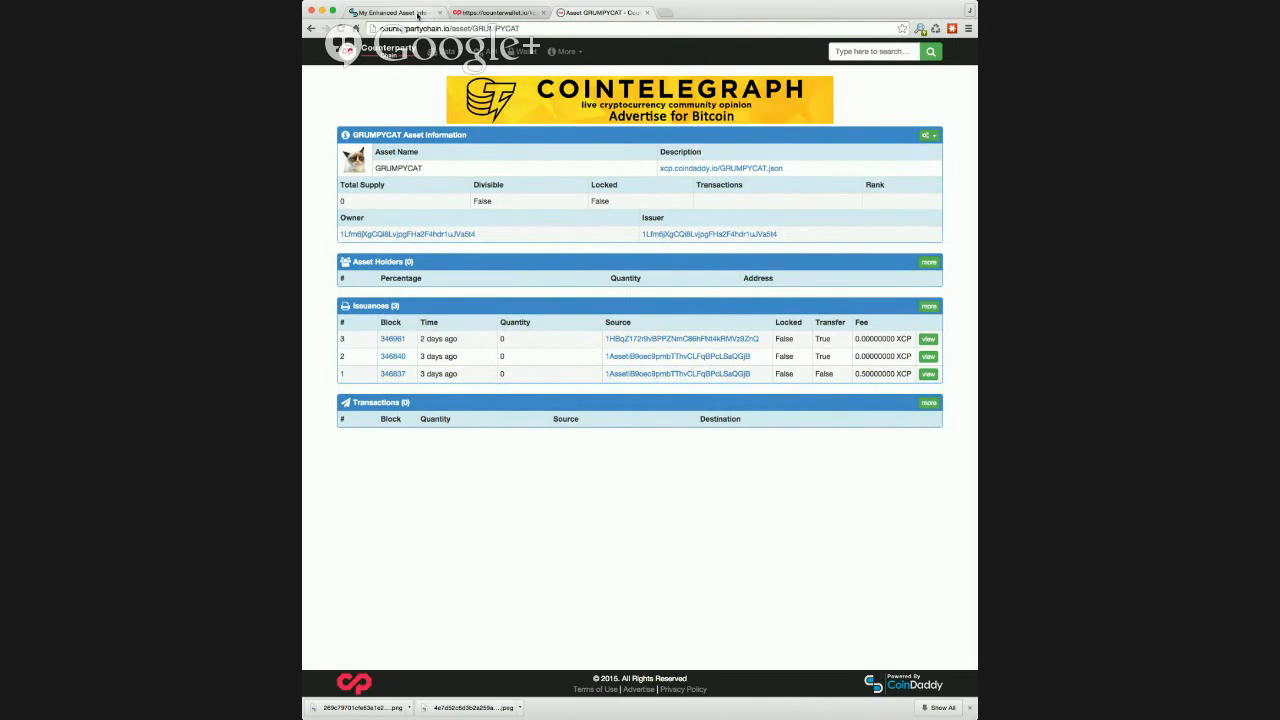
Step: Return to CoinDaddy, find the asset with the search "grumpy" and open GRUMPYCAT's upgrade offer
{"action": "left_click", "coordinate": [418, 14]}
{"action": "left_click", "coordinate": [882, 77]}
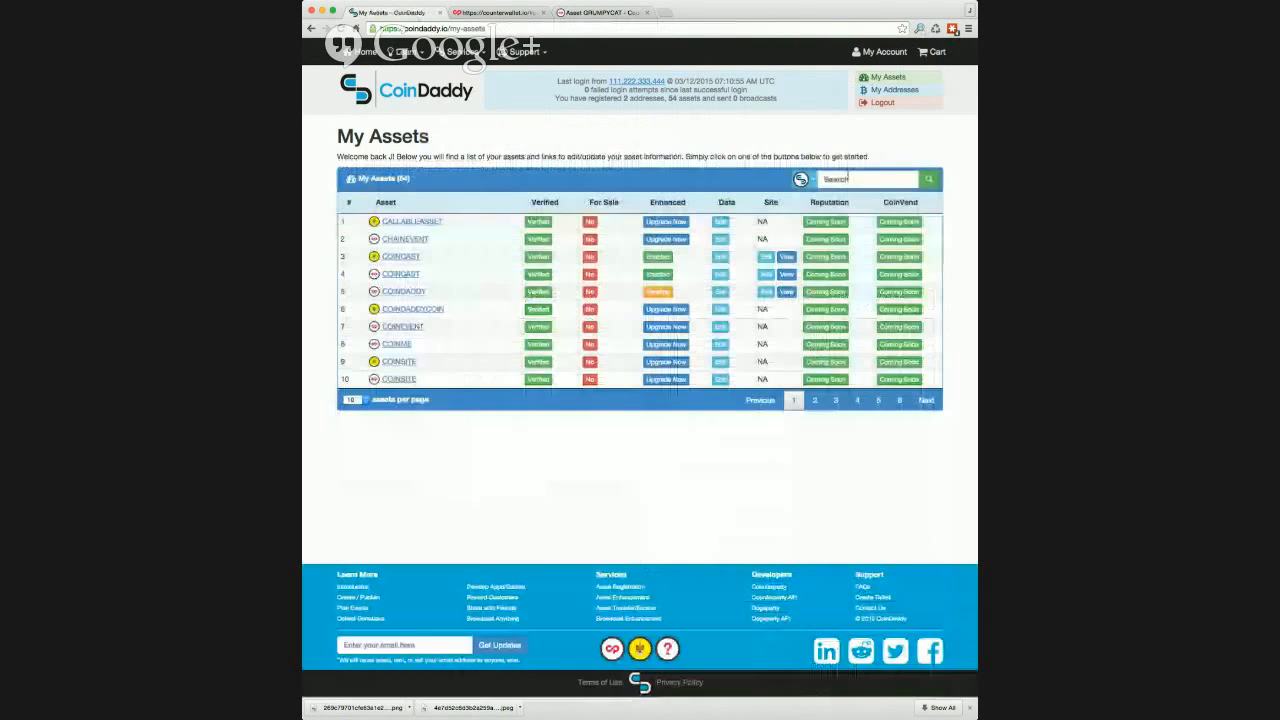
{"action": "left_click", "coordinate": [848, 178]}
{"action": "type", "text": "grumpy"}
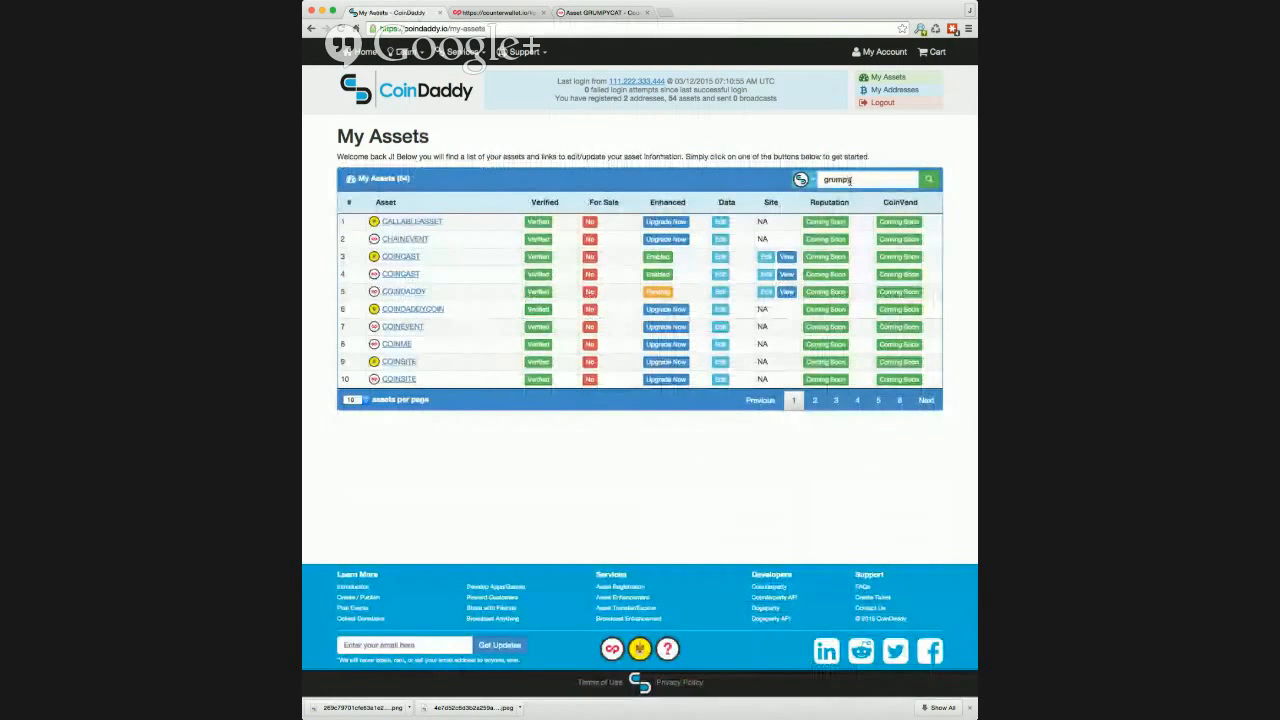
{"action": "key", "text": "Return"}
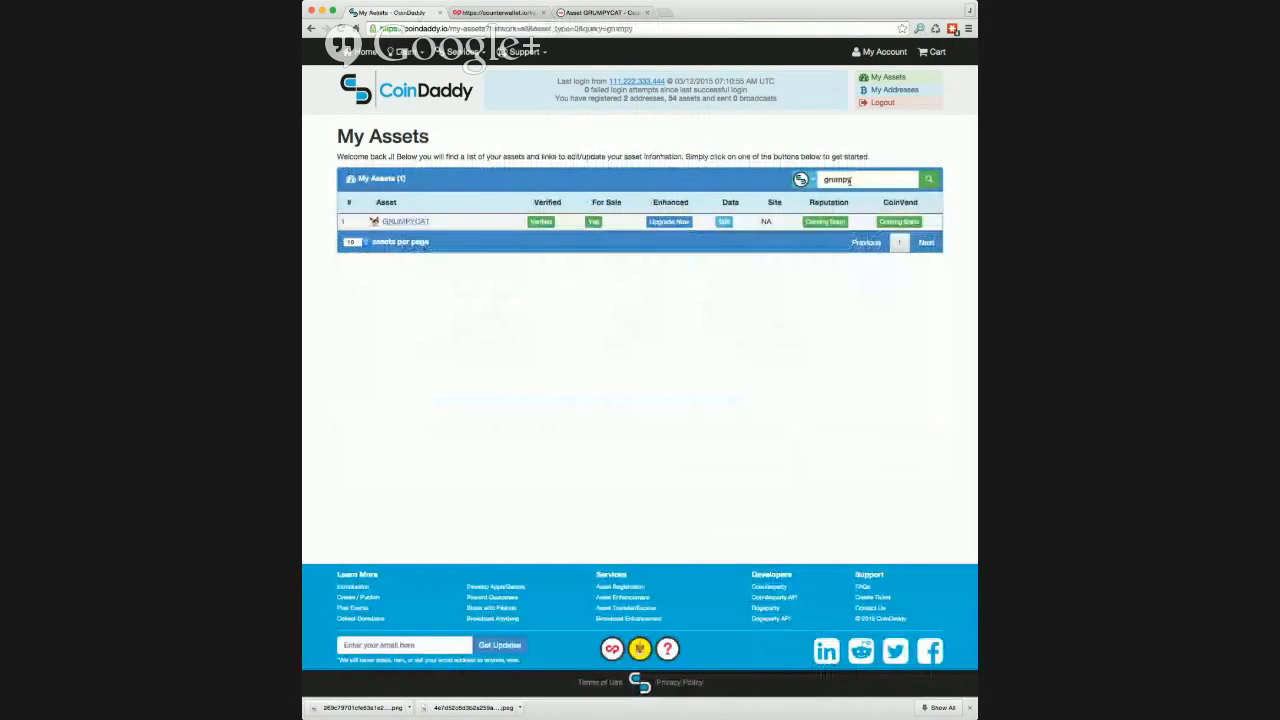
{"action": "left_click", "coordinate": [659, 222]}
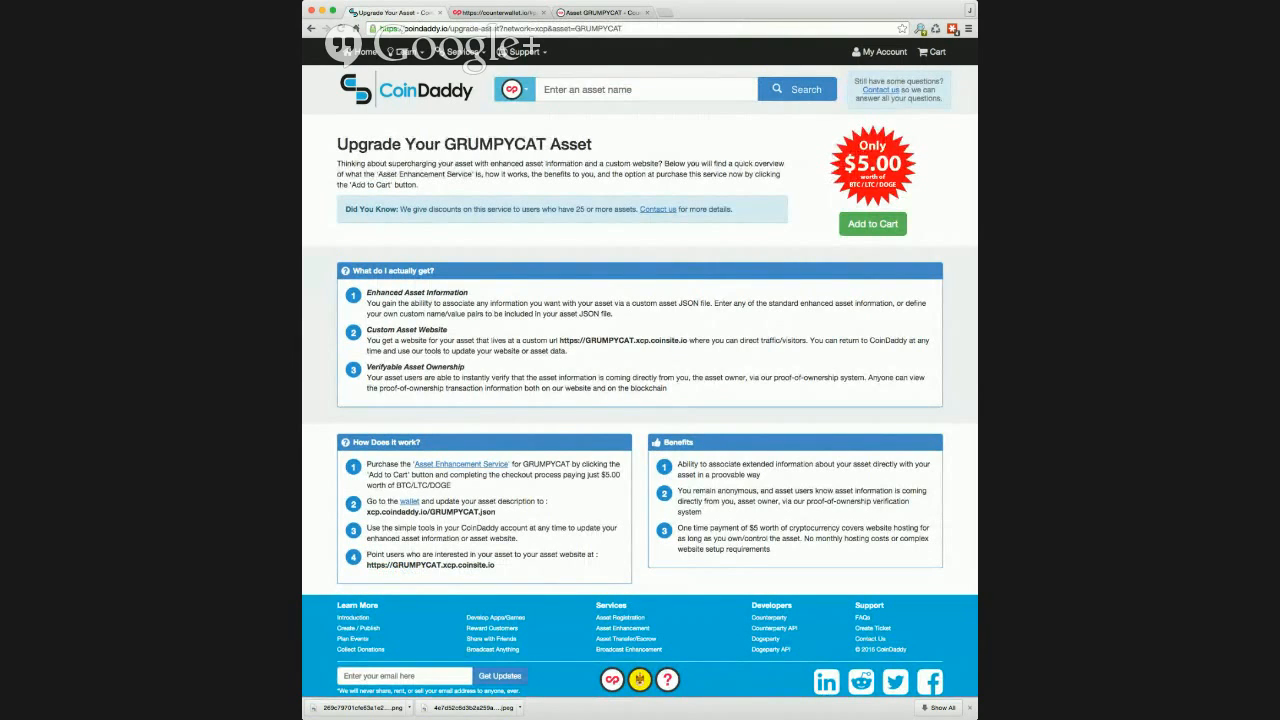
Step: Switch to Counterwallet and try to set the GRUMPYCAT token's description to xcp.coindaddy.io/GRUMPYCAT.json, copied from the upgrade instructions
{"action": "scroll", "coordinate": [524, 352], "scroll_direction": "down", "scroll_amount": 1}
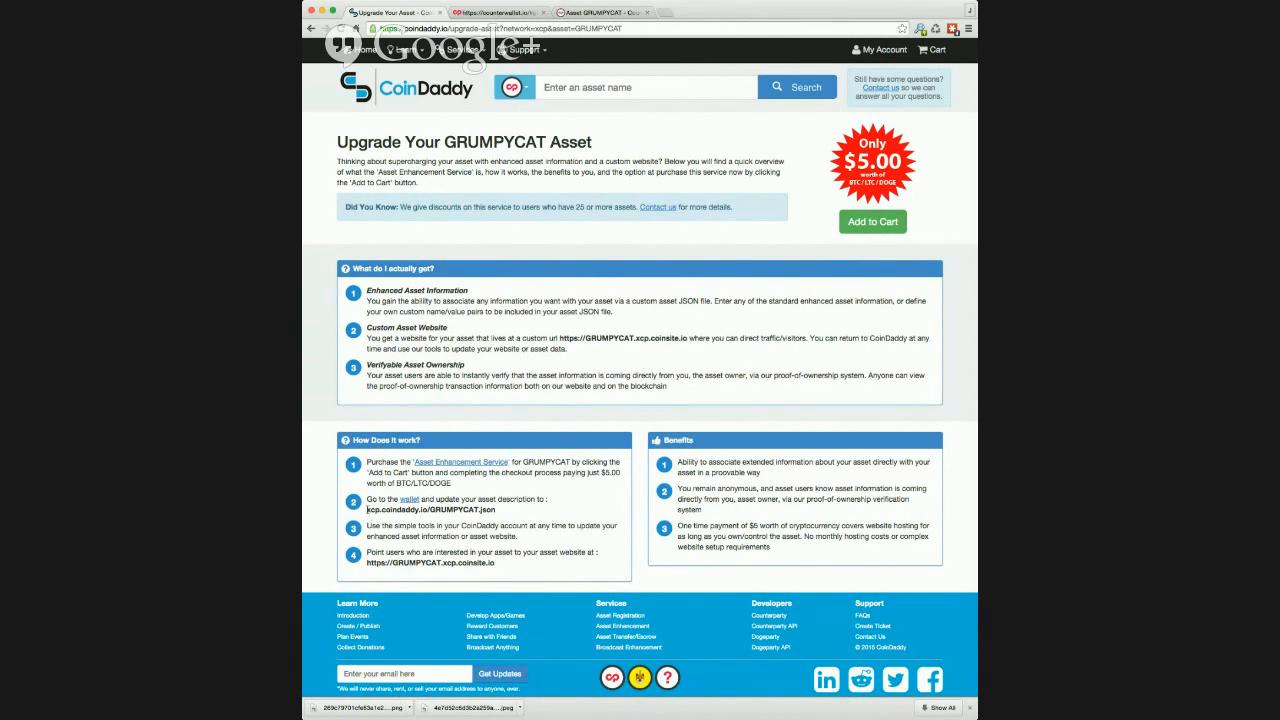
{"action": "mouse_move", "coordinate": [367, 509]}
{"action": "left_mouse_down"}
{"action": "mouse_move", "coordinate": [497, 512]}
{"action": "mouse_move", "coordinate": [367, 509]}
{"action": "left_mouse_up"}
{"action": "key", "text": "super+c"}
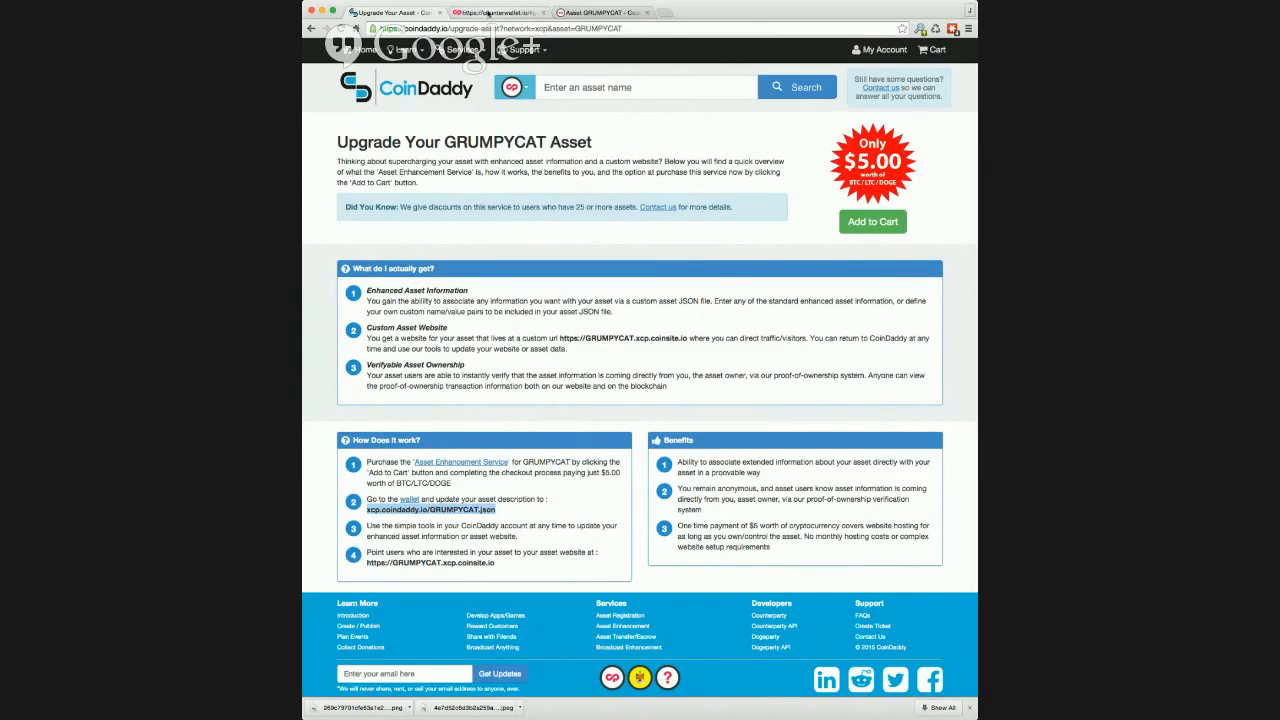
{"action": "left_click", "coordinate": [488, 12]}
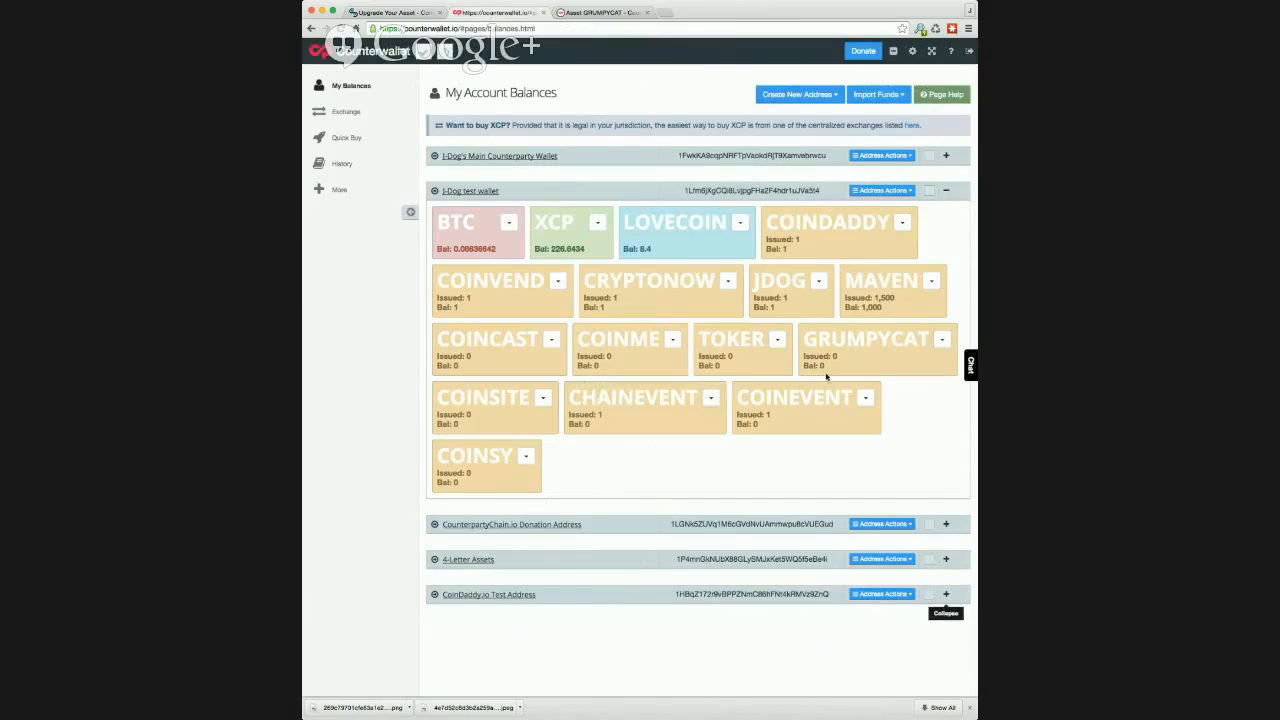
{"action": "left_click", "coordinate": [942, 340]}
{"action": "left_click", "coordinate": [942, 347]}
{"action": "left_click_drag", "start_coordinate": [976, 311], "coordinate": [932, 310]}
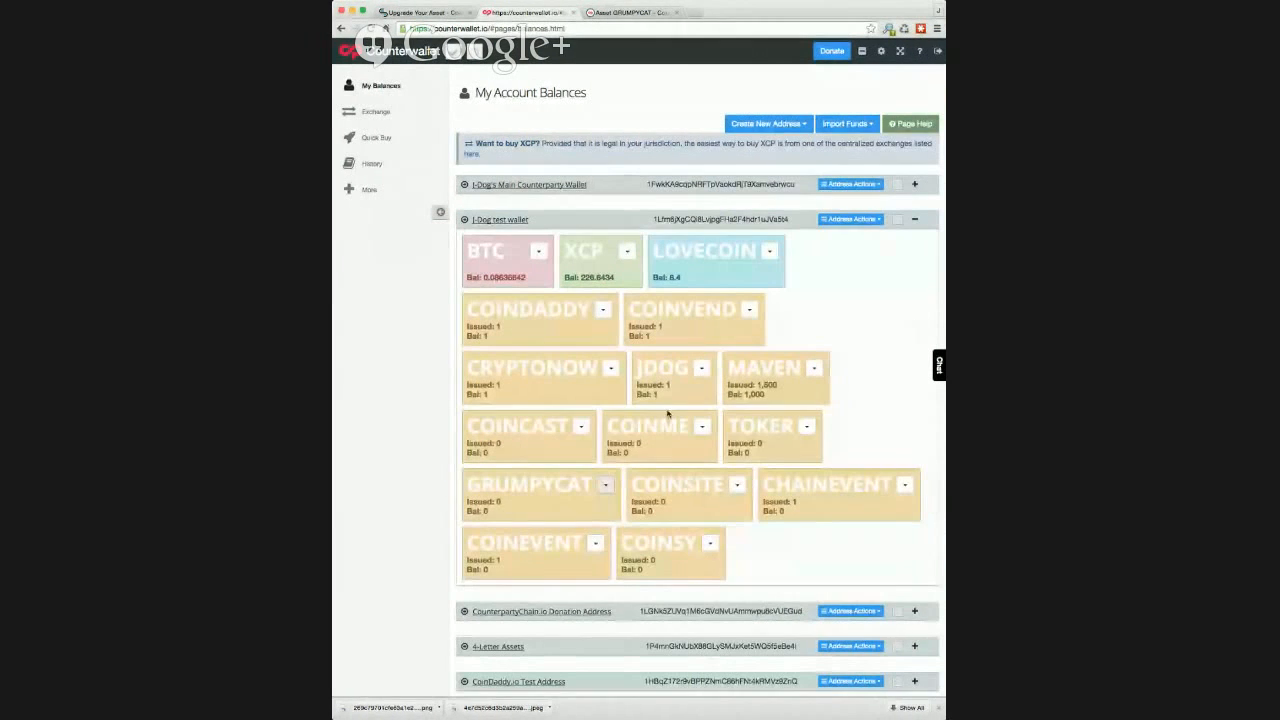
{"action": "left_click", "coordinate": [606, 488]}
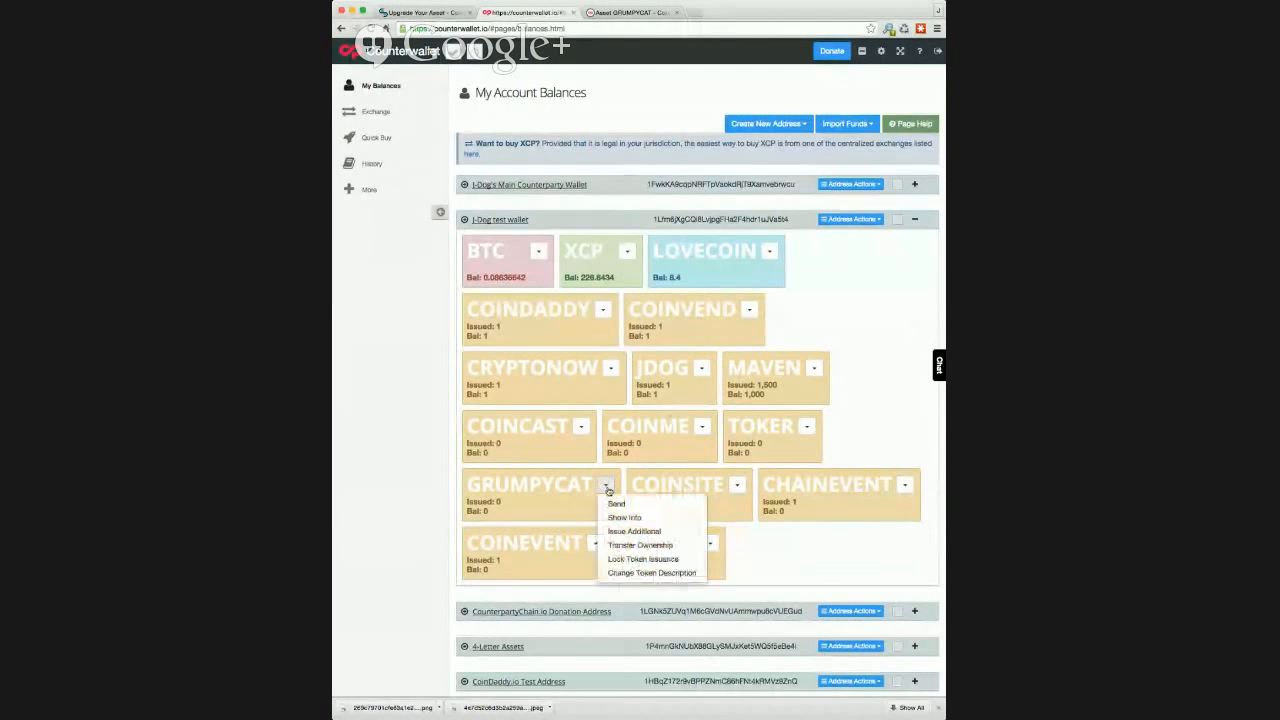
{"action": "left_click", "coordinate": [629, 573]}
{"action": "left_click", "coordinate": [606, 145]}
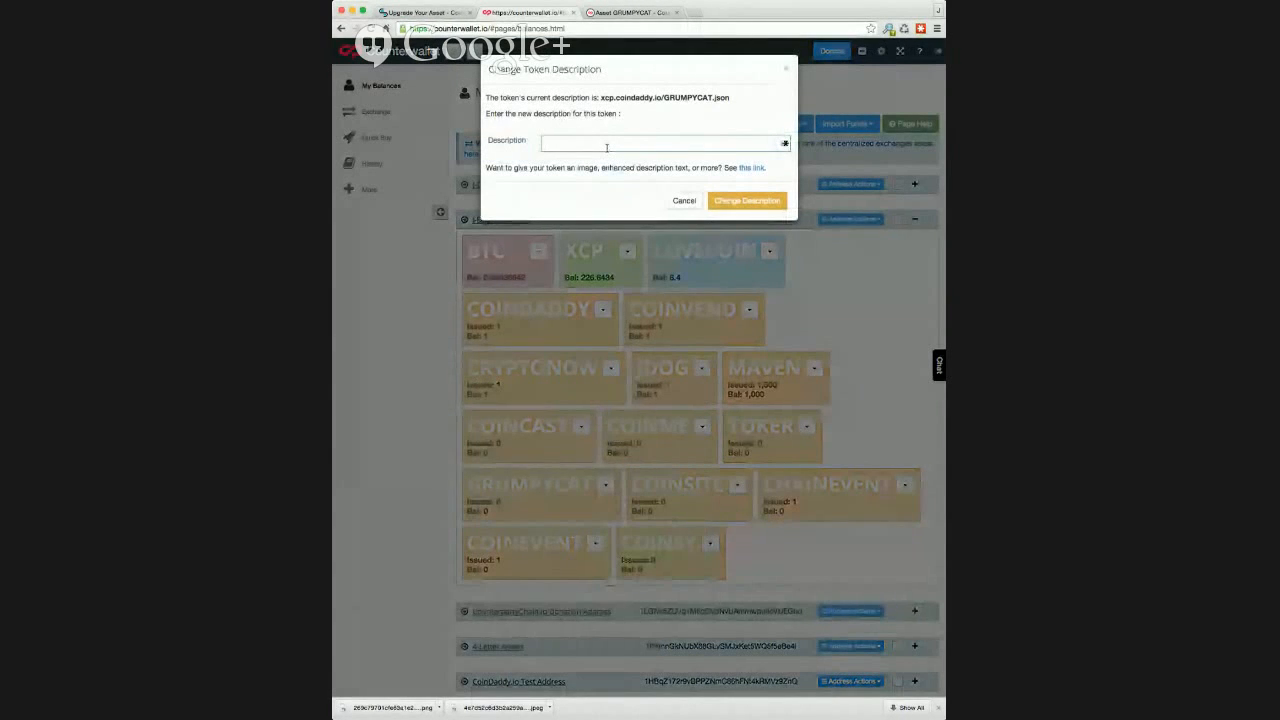
{"action": "key", "text": "super+v"}
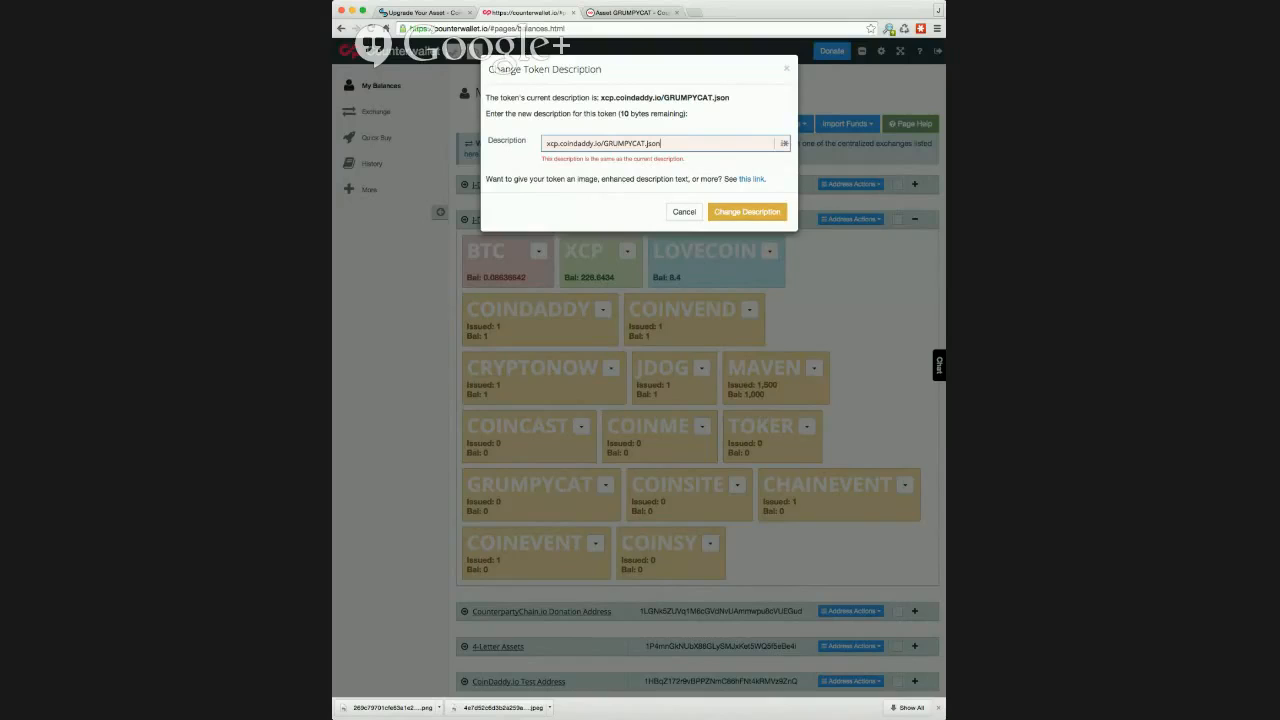
{"action": "left_click", "coordinate": [684, 212]}
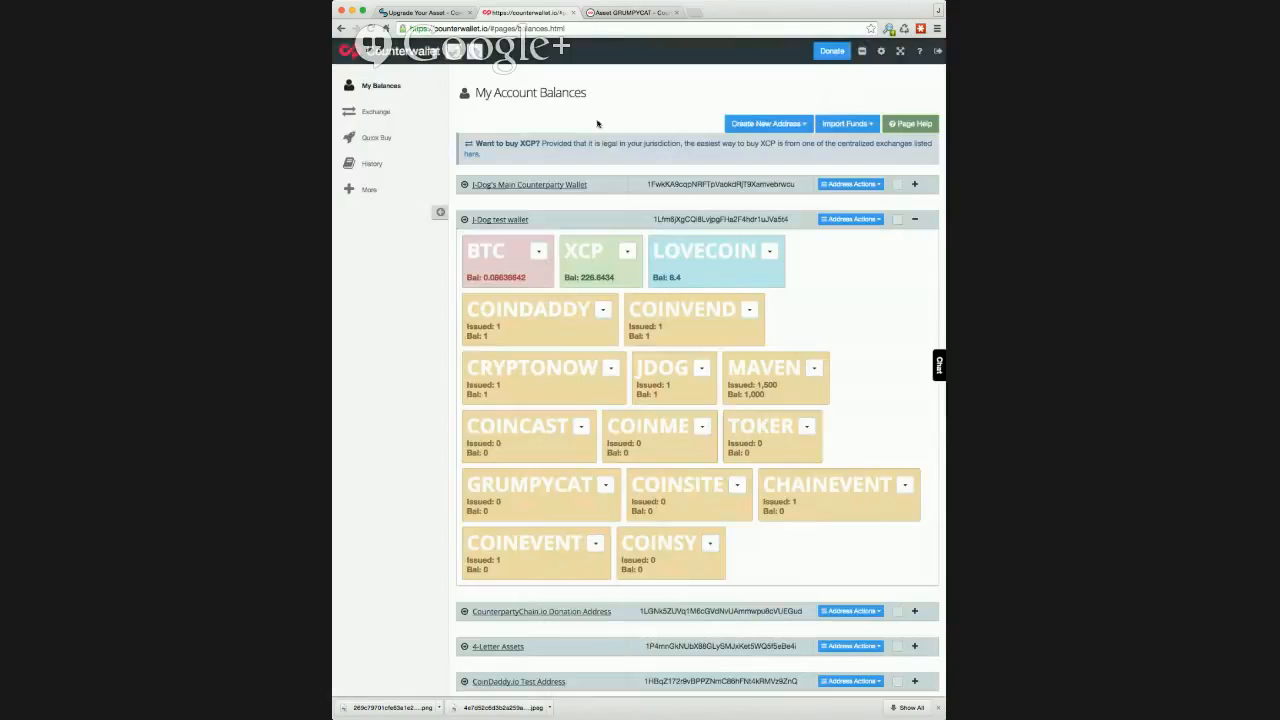
Step: Switch back to CoinDaddy, add GRUMPYCAT's Asset Enhancement Service to the cart and check out with Bitcoin
{"action": "left_click", "coordinate": [449, 14]}
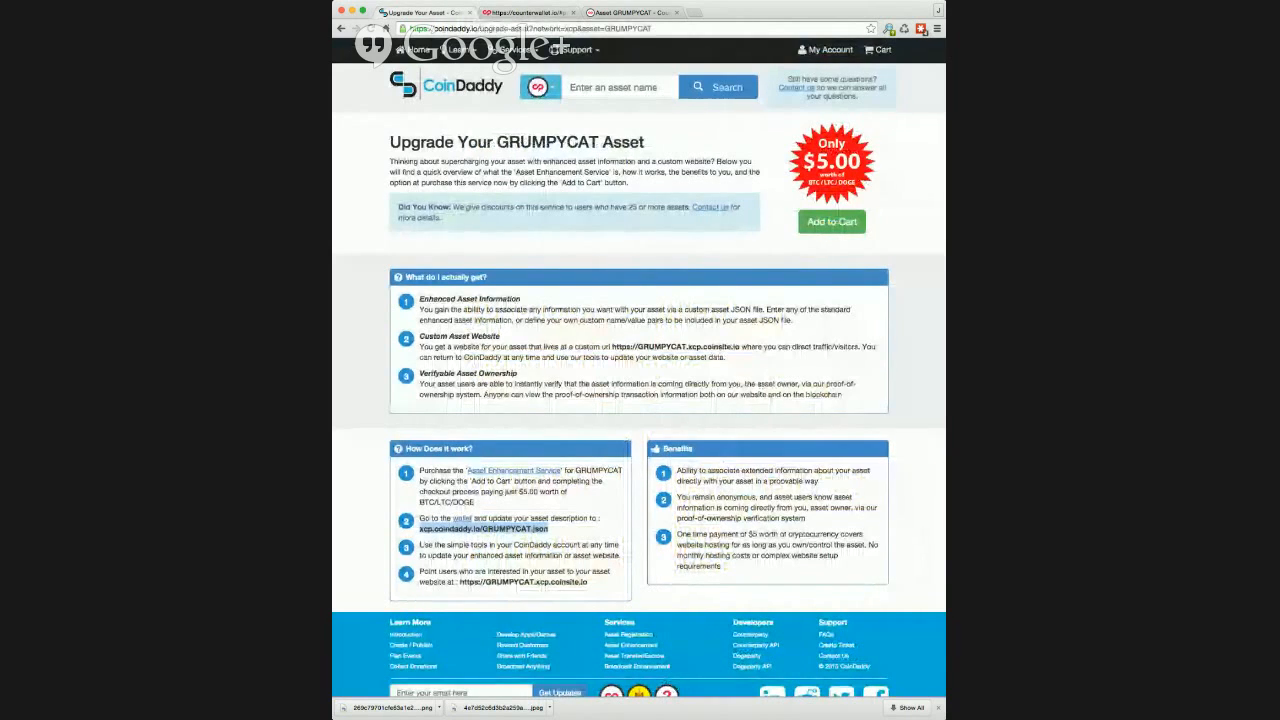
{"action": "left_click", "coordinate": [824, 224]}
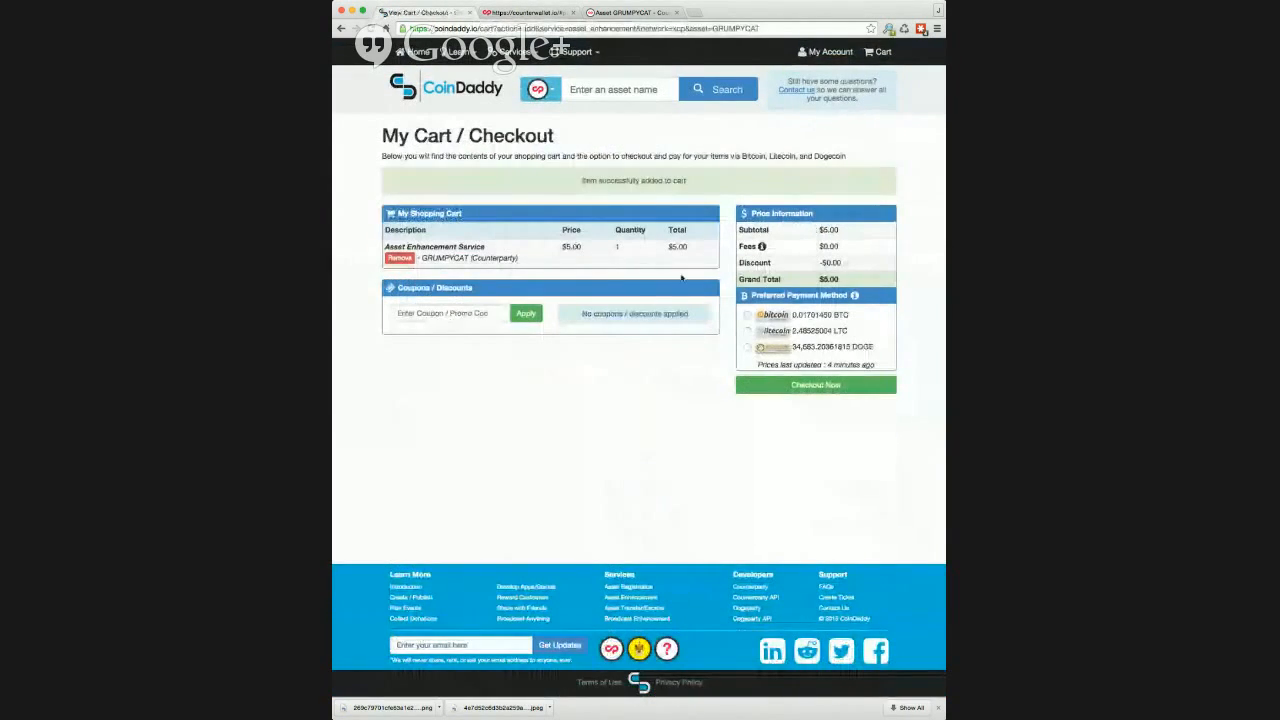
{"action": "left_click", "coordinate": [775, 316]}
{"action": "left_click", "coordinate": [829, 385]}
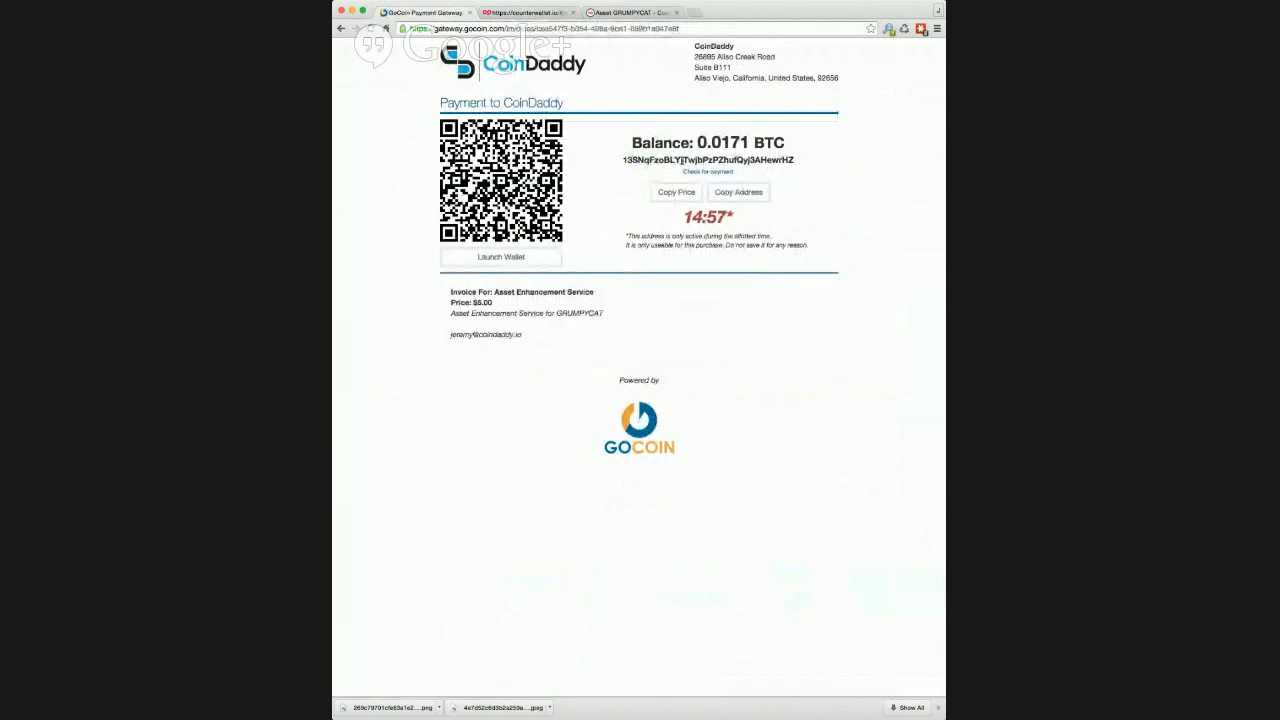
Step: Copy the invoice's payment address, switch to Counterwallet and enter it as the recipient of a BTC send from the test wallet
{"action": "double_click", "coordinate": [684, 160]}
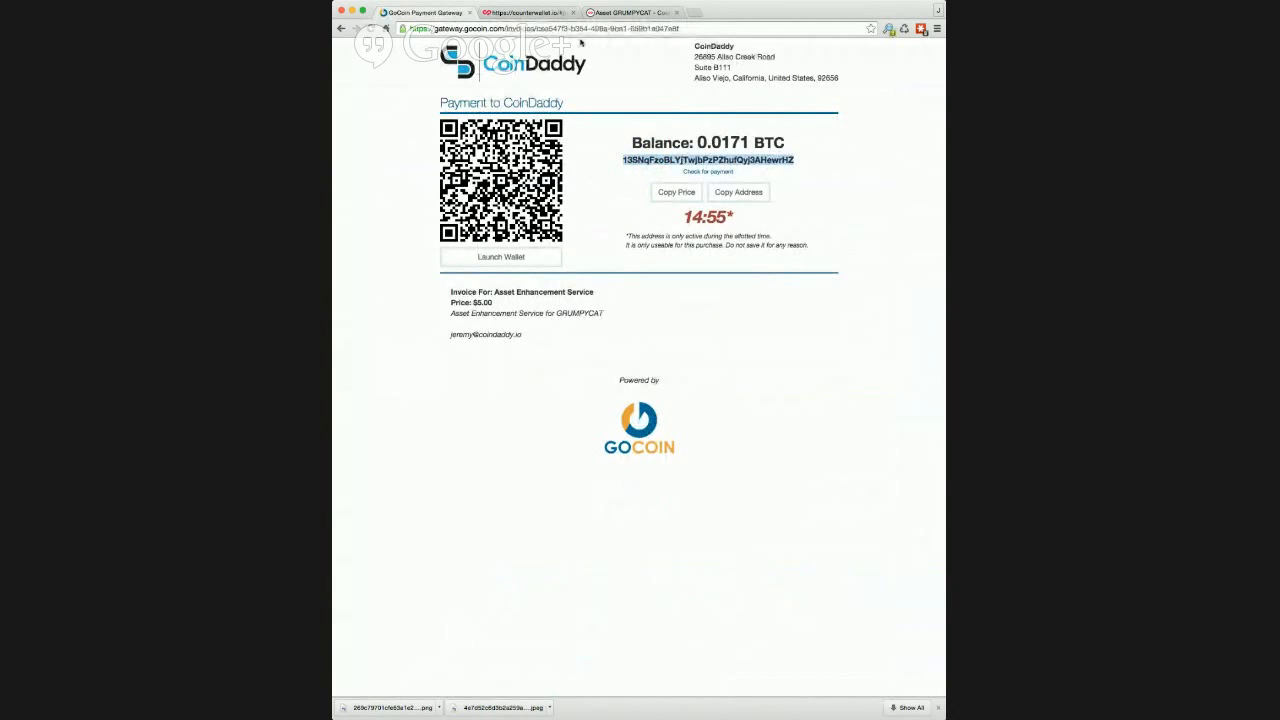
{"action": "left_click", "coordinate": [530, 12]}
{"action": "left_click", "coordinate": [538, 251]}
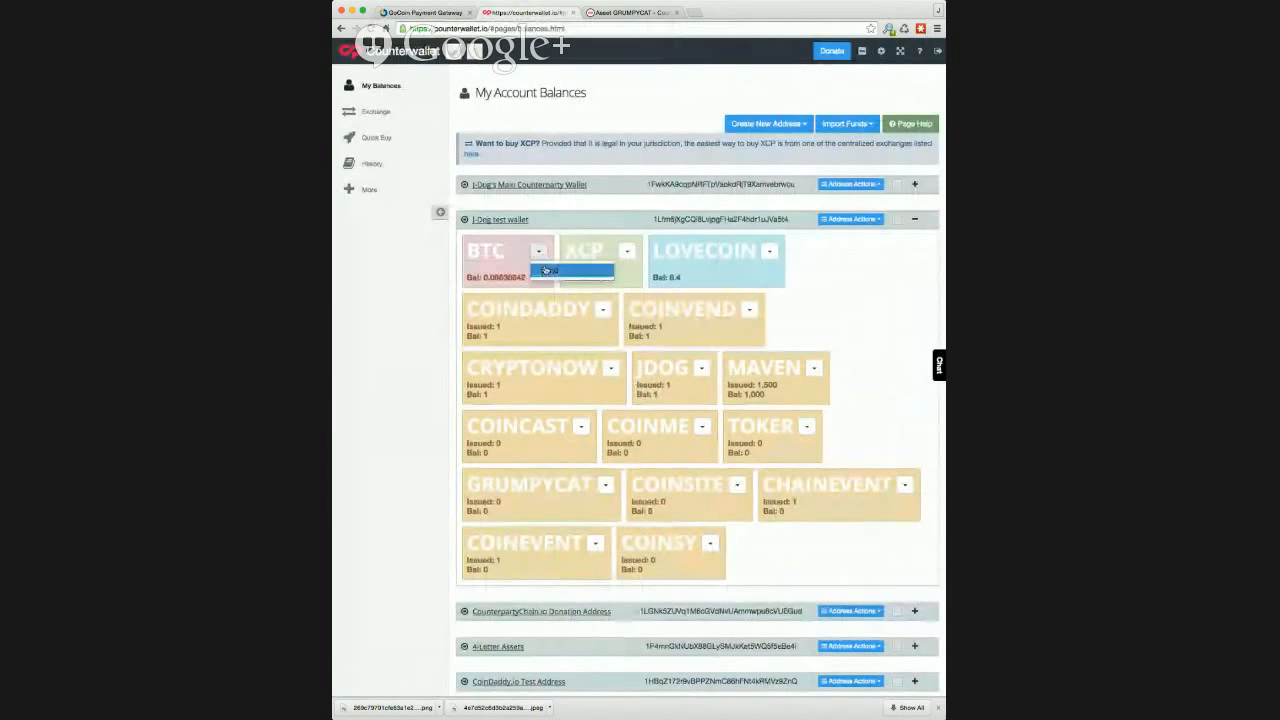
{"action": "left_click", "coordinate": [548, 270]}
{"action": "left_click", "coordinate": [612, 160]}
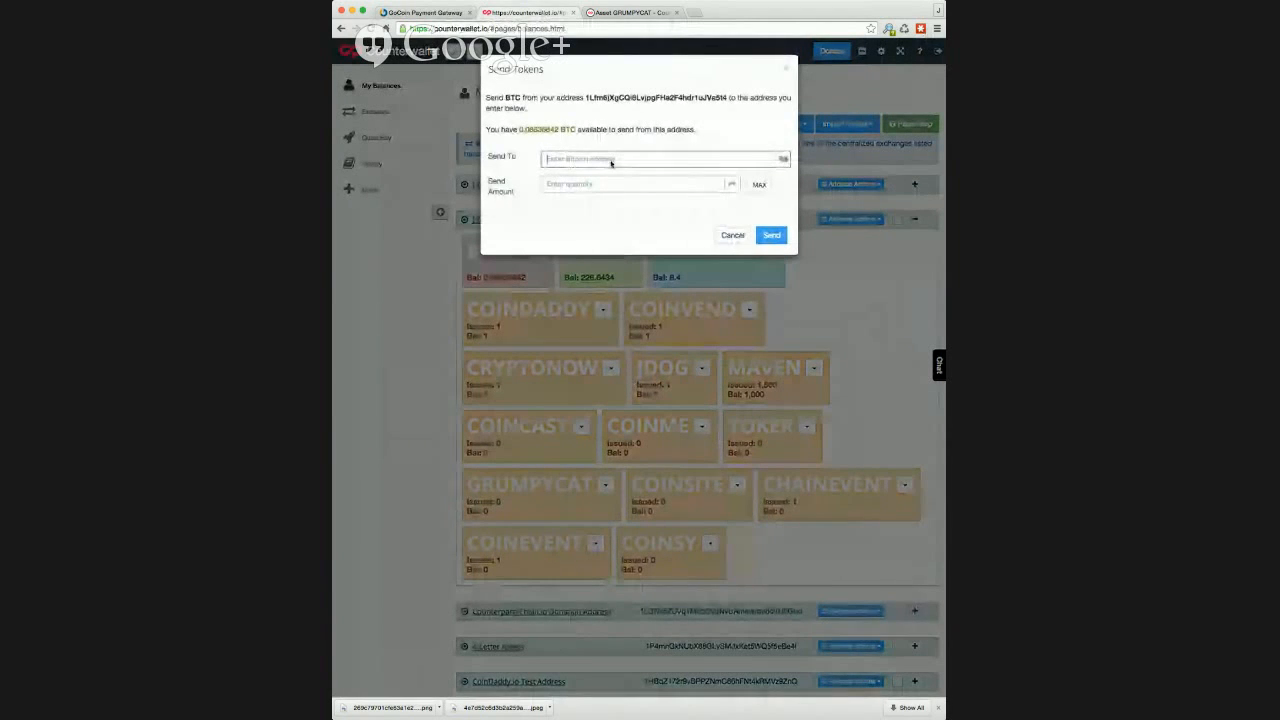
{"action": "key", "text": "super+v"}
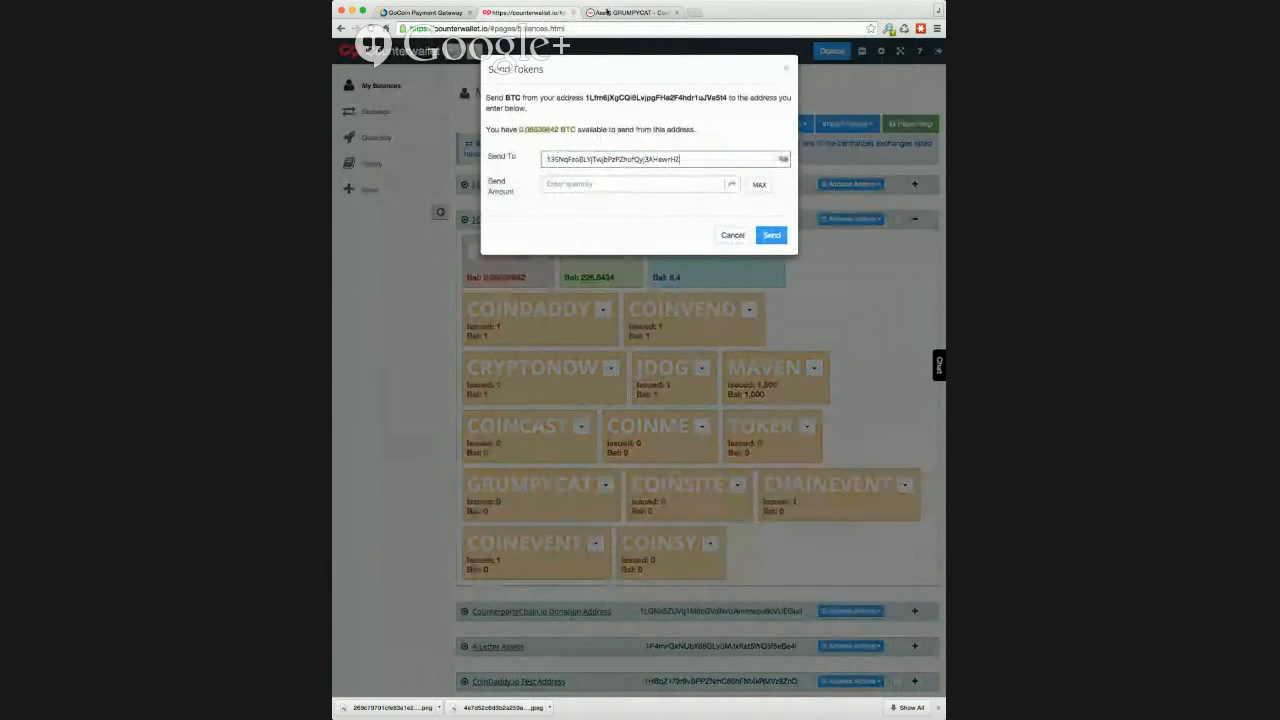
Step: Copy the invoice's price from the payment page and send 0.0171 BTC from Counterwallet to the payment address
{"action": "left_click", "coordinate": [625, 12]}
{"action": "left_click", "coordinate": [445, 12]}
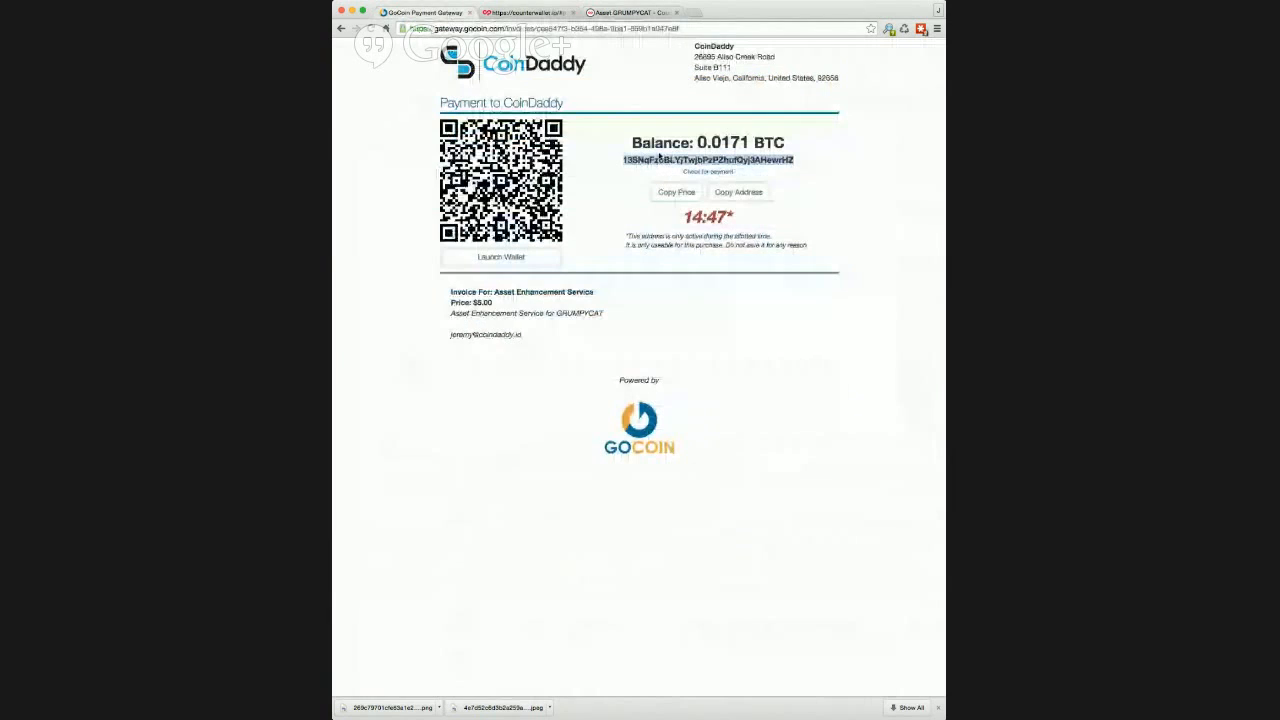
{"action": "left_click_drag", "start_coordinate": [697, 142], "coordinate": [750, 142]}
{"action": "key", "text": "ctrl+c"}
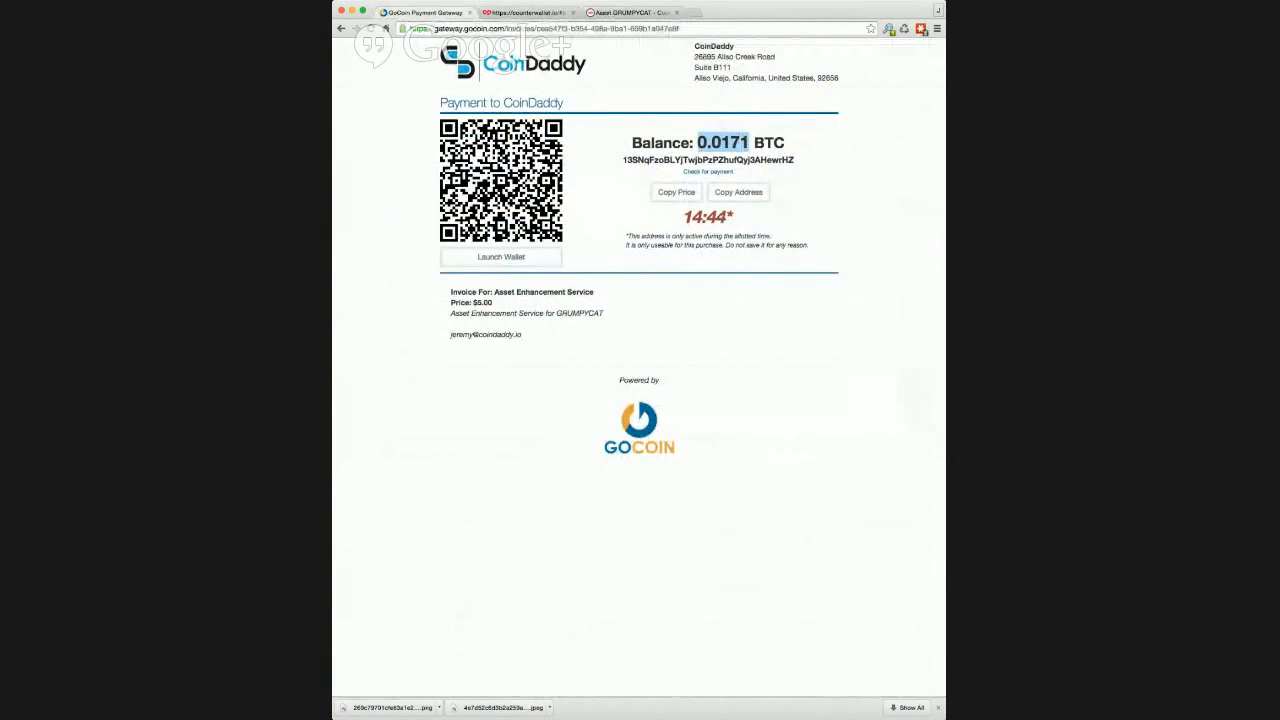
{"action": "left_click", "coordinate": [520, 12]}
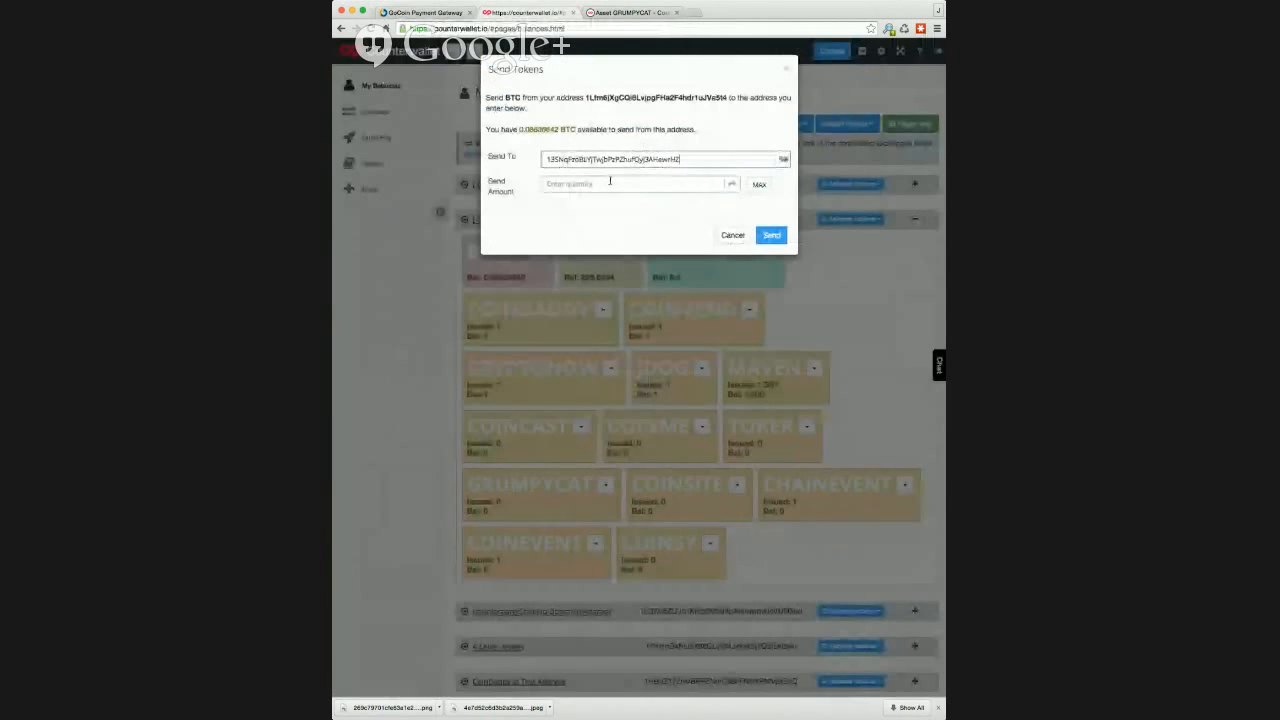
{"action": "left_click", "coordinate": [610, 183]}
{"action": "key", "text": "ctrl+v"}
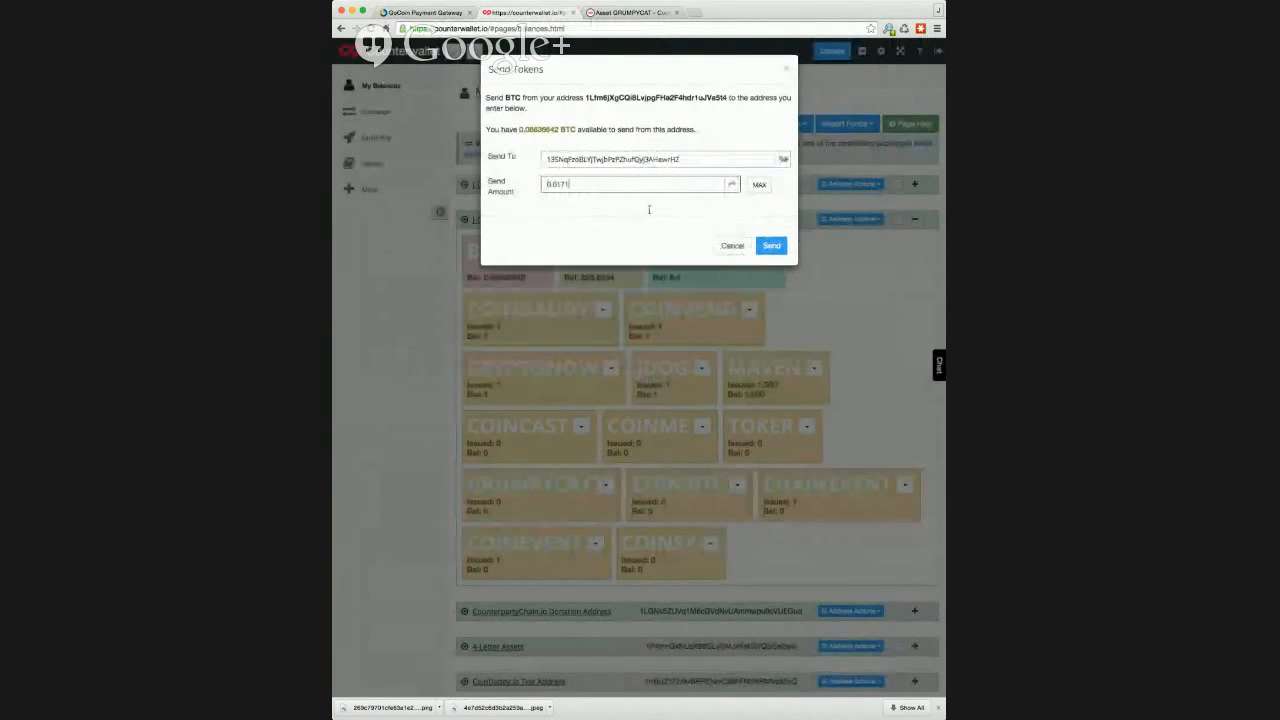
{"action": "left_click", "coordinate": [769, 244]}
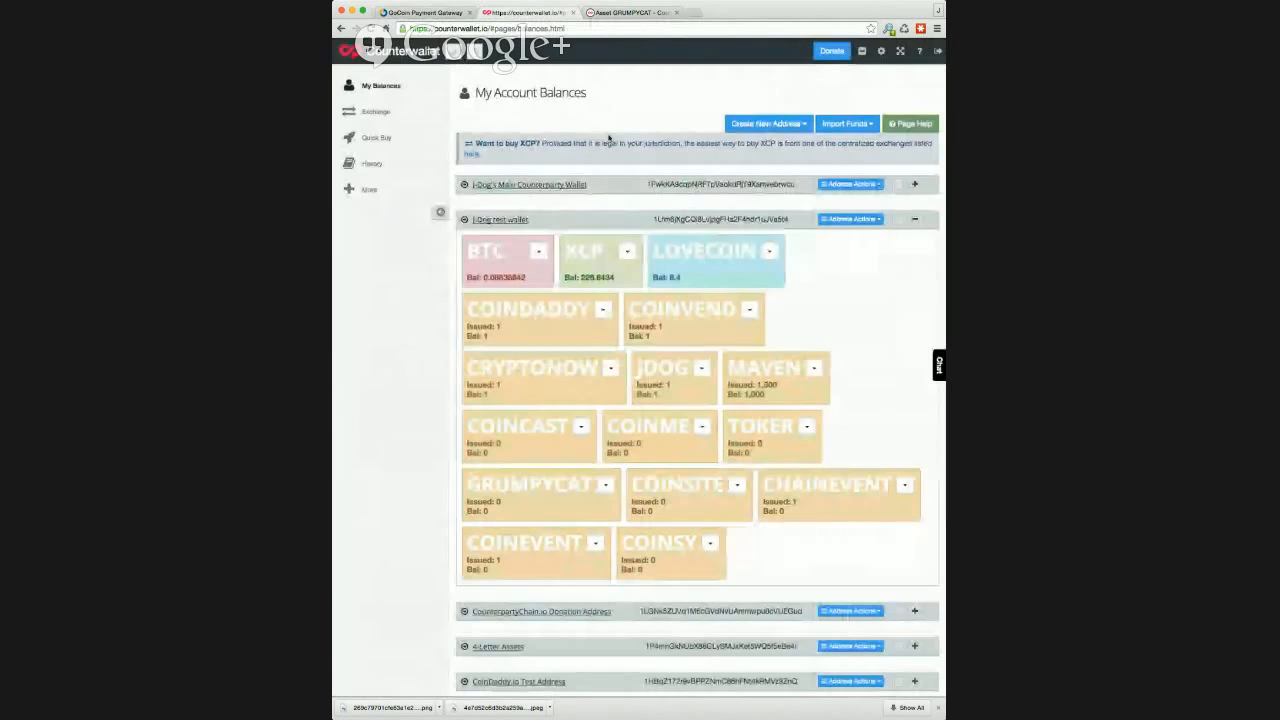
Step: Return to CoinDaddy, open the account's asset list and search it for "grumpy" to check GRUMPYCAT's enhancement status
{"action": "left_click", "coordinate": [445, 14]}
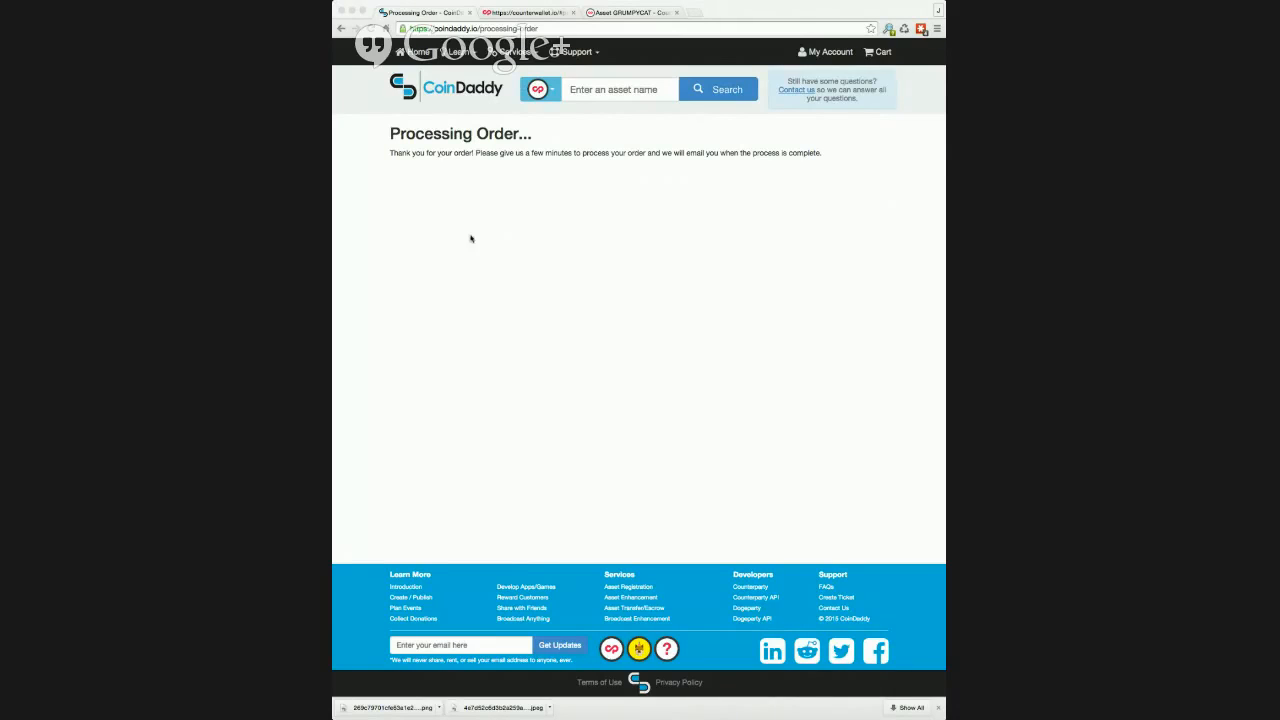
{"action": "left_click", "coordinate": [830, 52]}
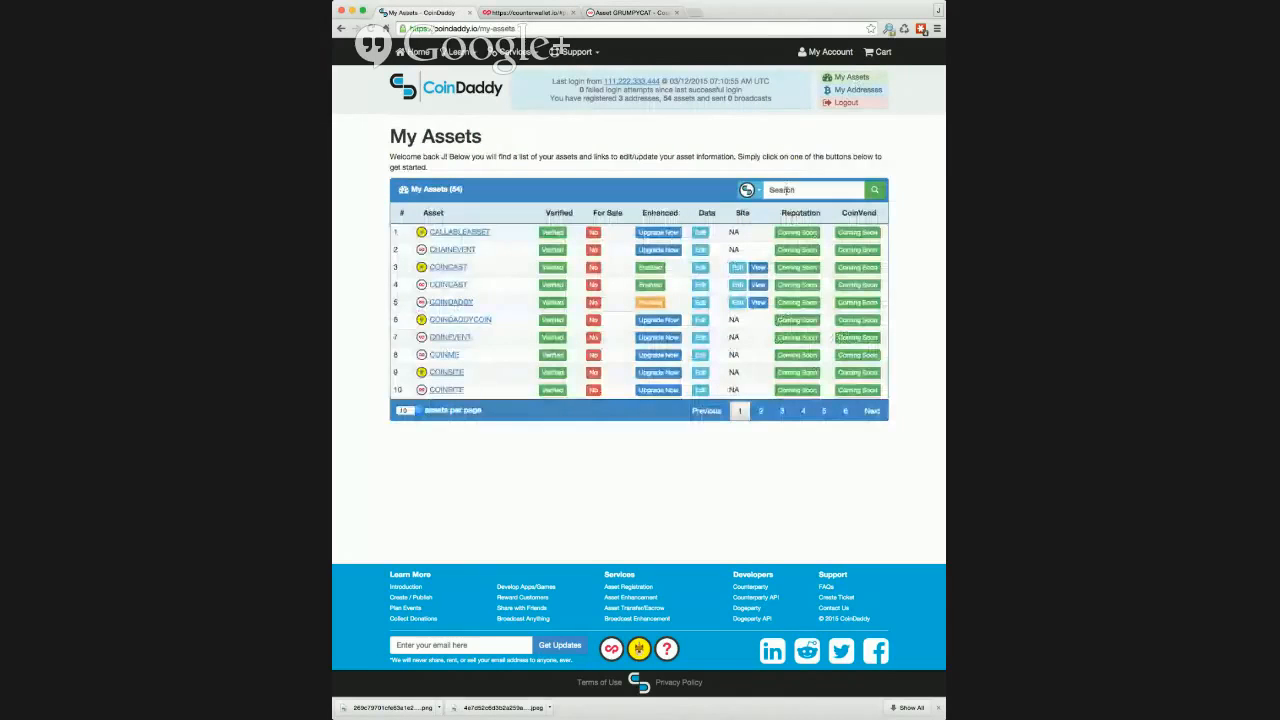
{"action": "left_click", "coordinate": [786, 190]}
{"action": "type", "text": "grumpy"}
{"action": "key", "text": "Return"}
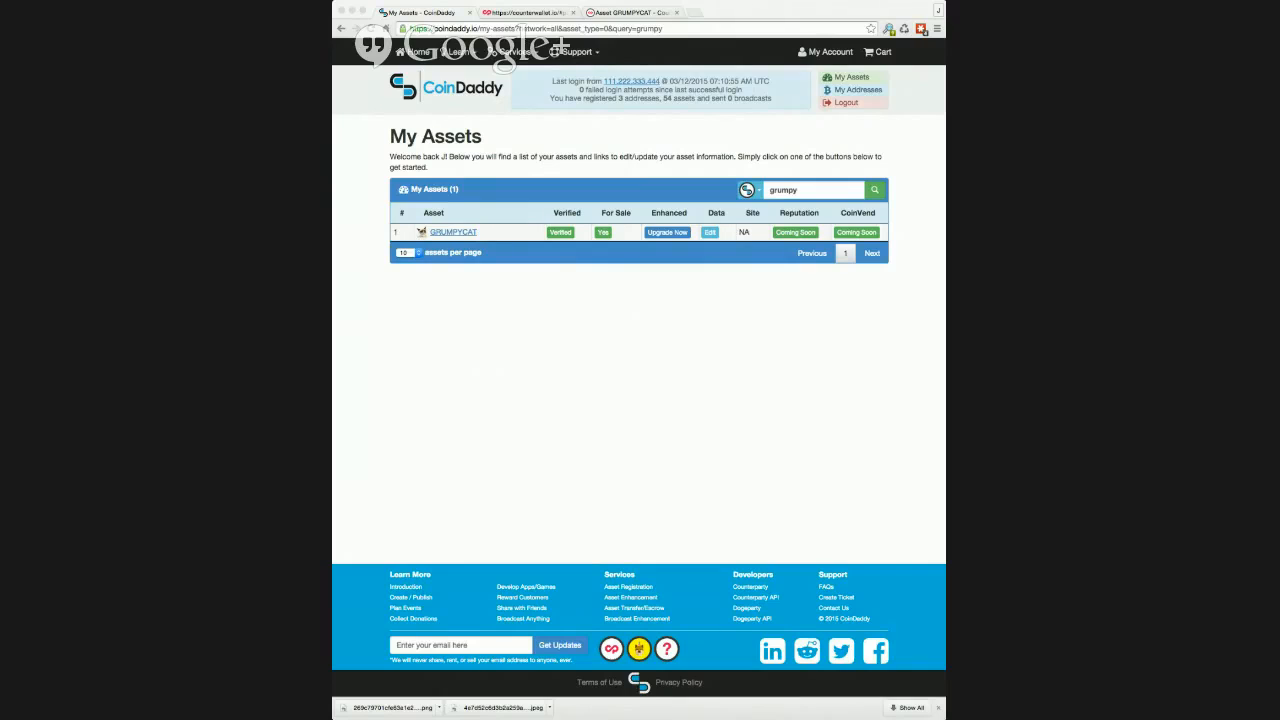
{"action": "left_click", "coordinate": [519, 131]}
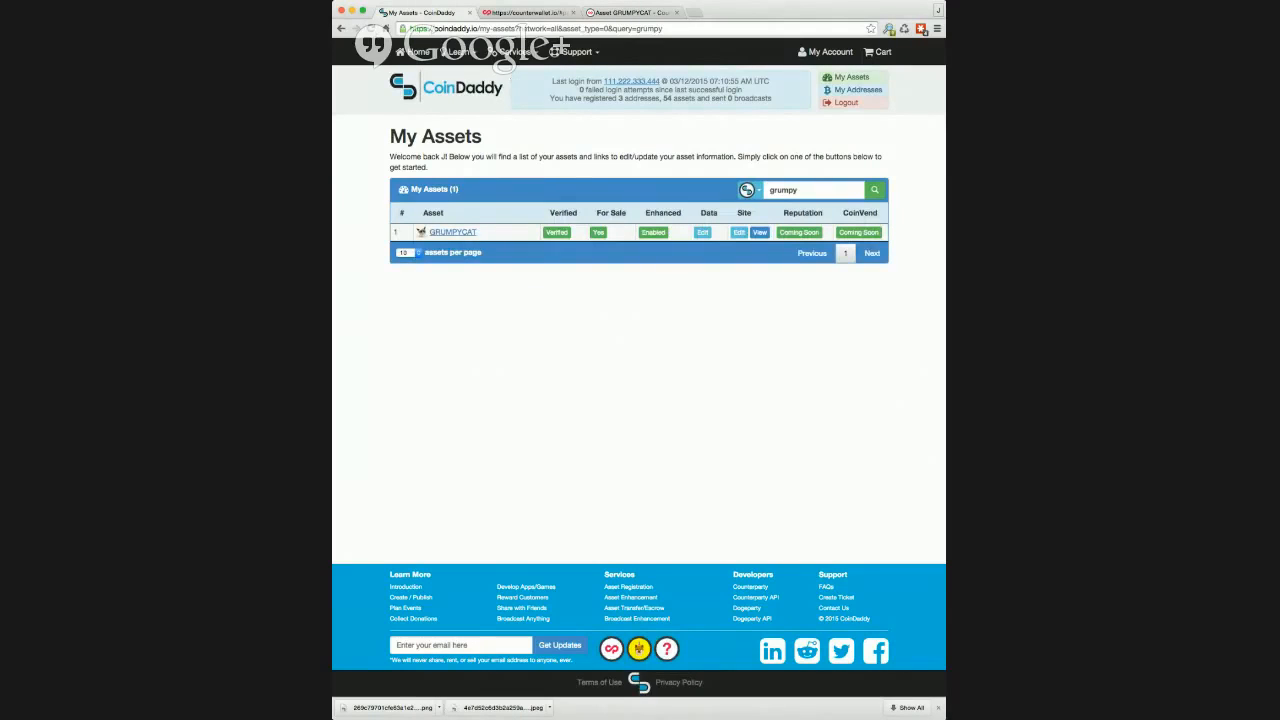
{"action": "key", "text": "super+Tab"}
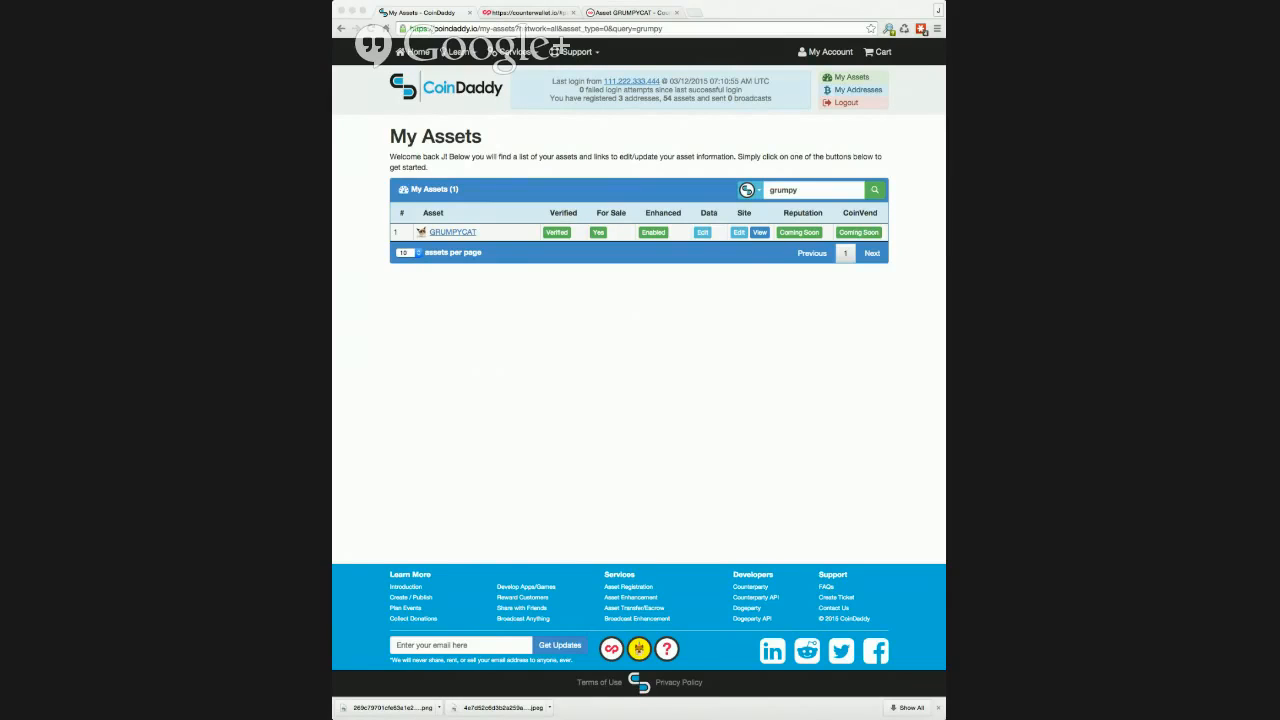
Step: Open GRUMPYCAT's asset data for editing, widen the browser window and set the asset name to "Grumpycat coin"
{"action": "left_click", "coordinate": [703, 234]}
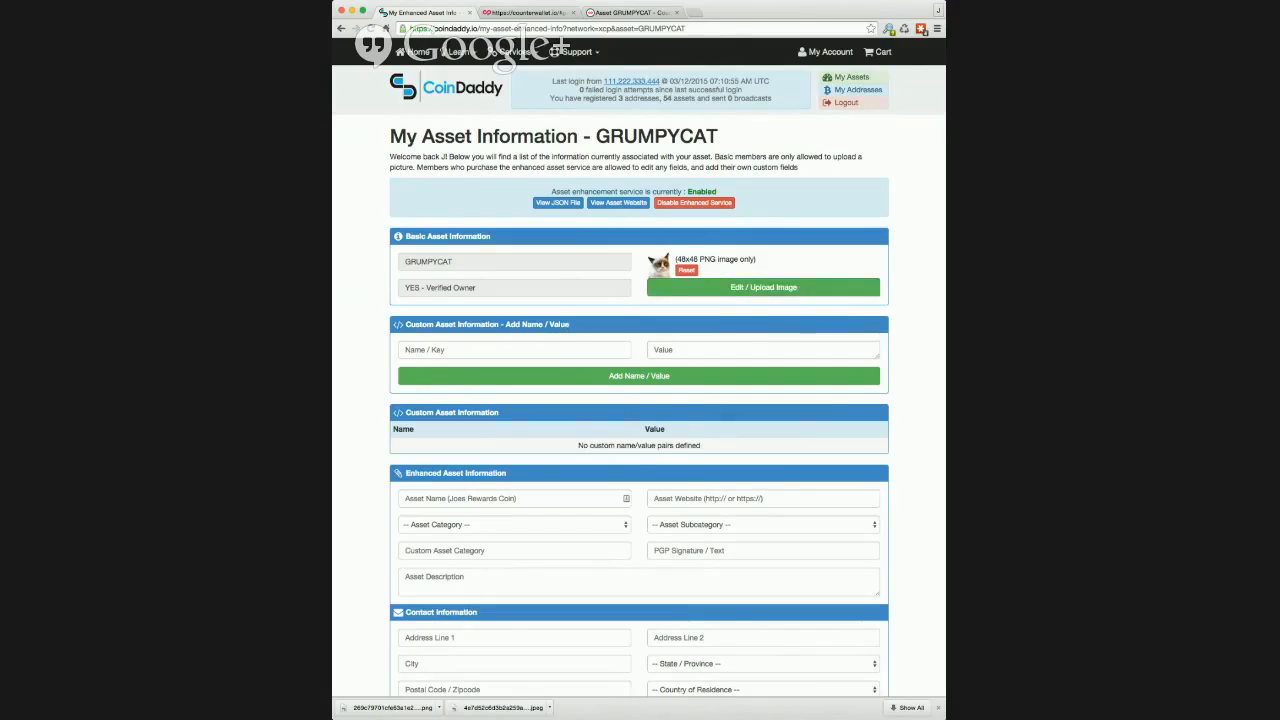
{"action": "left_click_drag", "start_coordinate": [943, 258], "coordinate": [992, 258]}
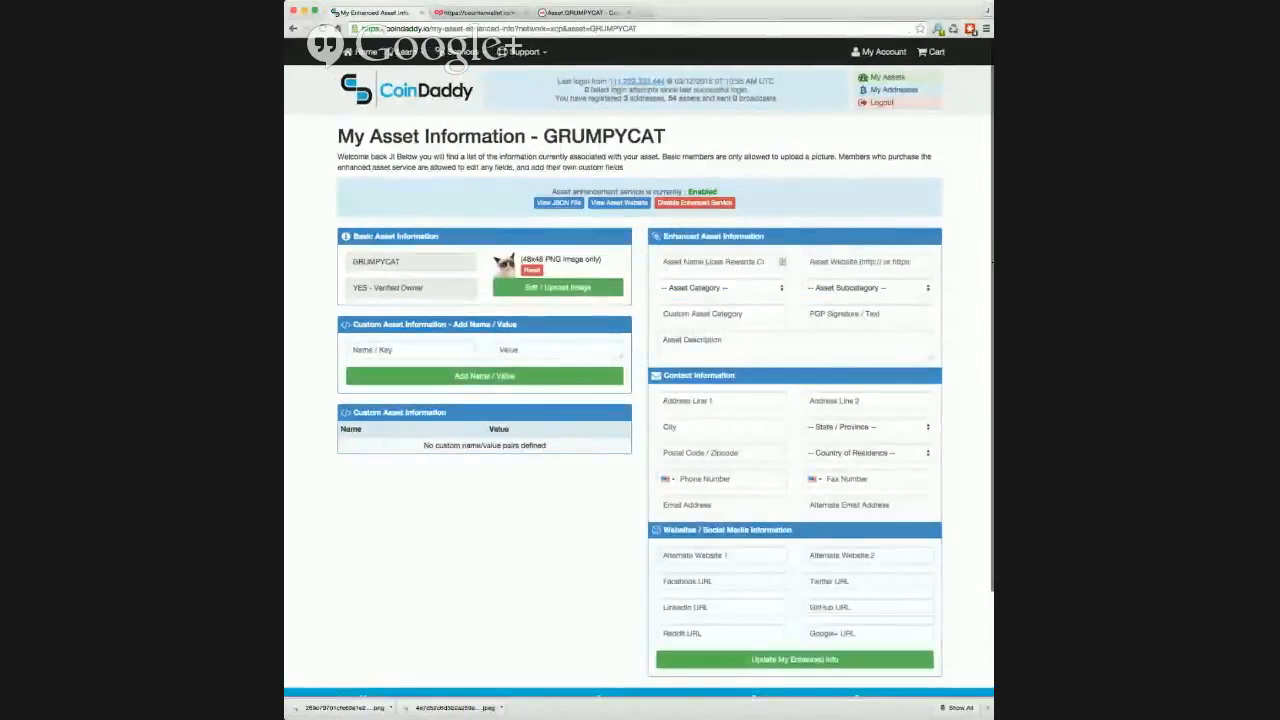
{"action": "left_click", "coordinate": [728, 258]}
{"action": "type", "text": "Grumpycat"}
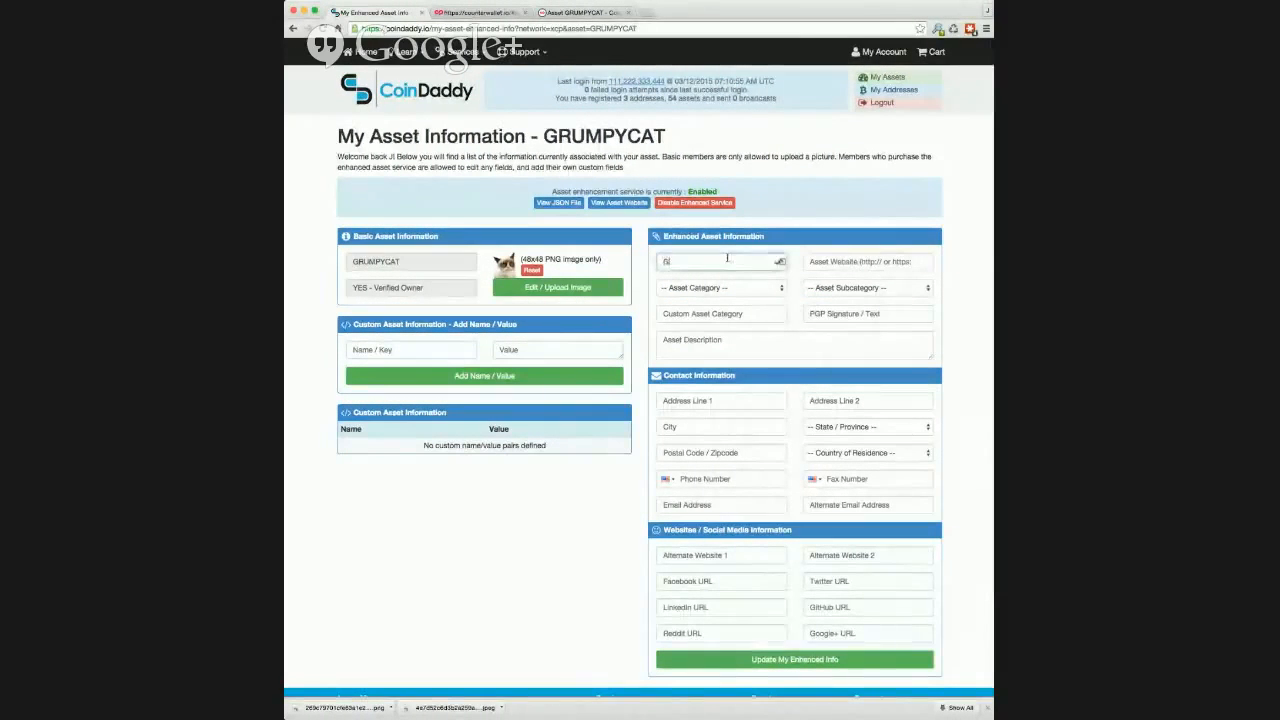
{"action": "type", "text": " coin"}
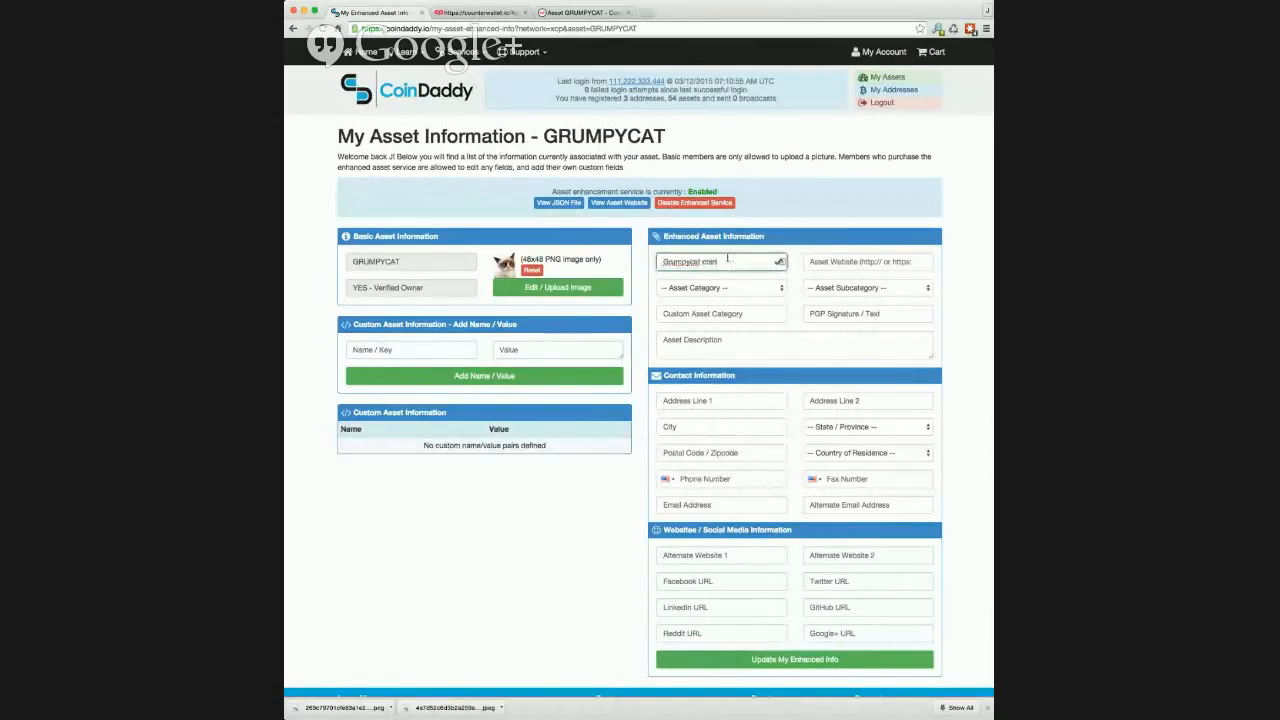
{"action": "key", "text": "Tab"}
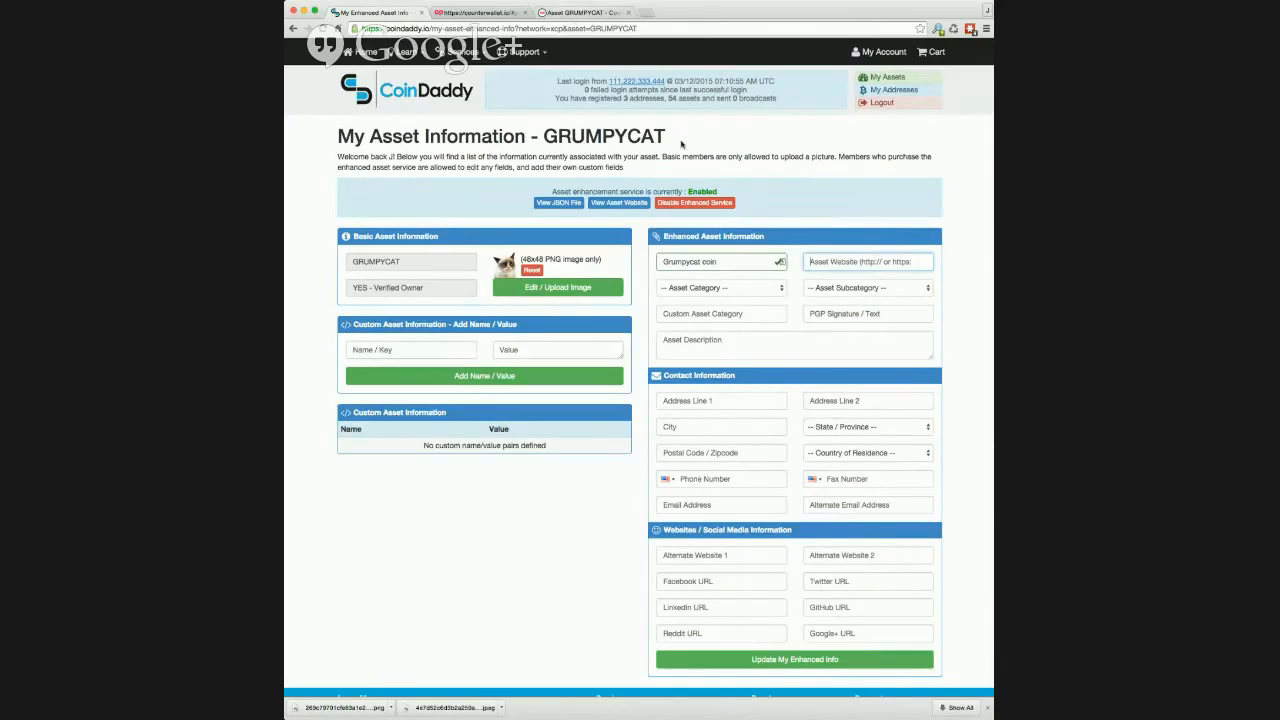
{"action": "type", "text": "g"}
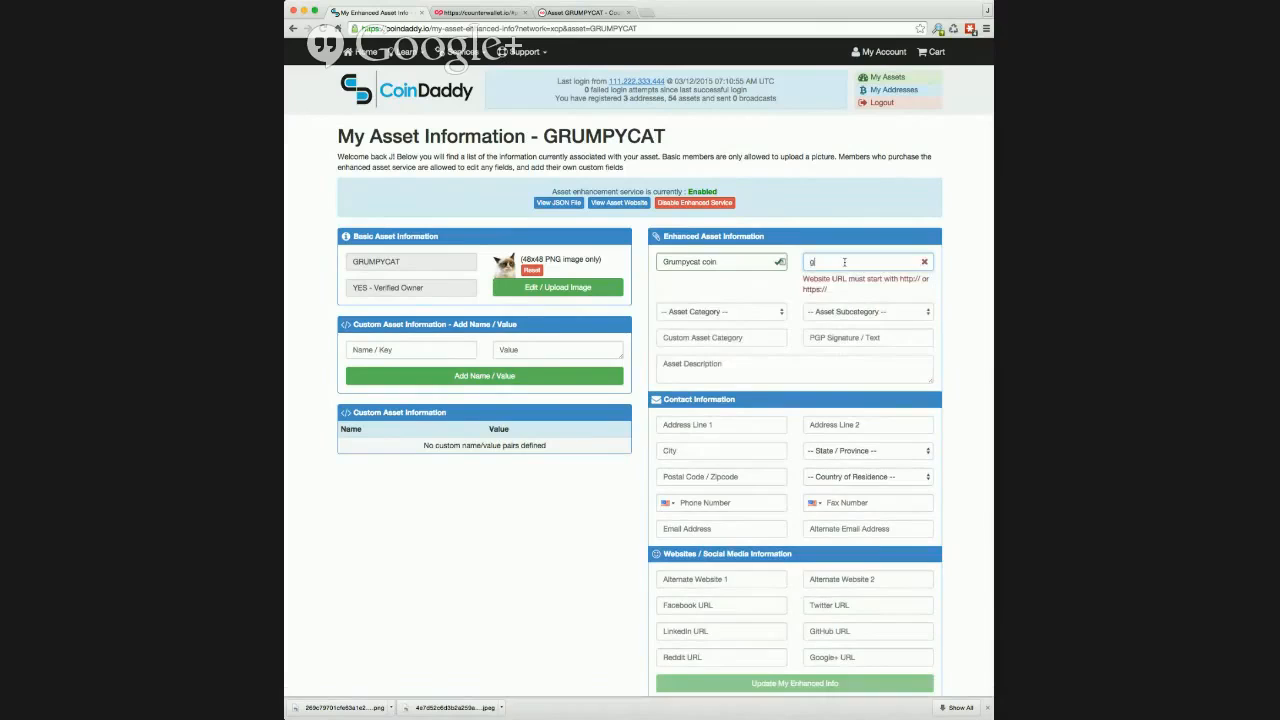
{"action": "type", "text": "rumpycat.coinsite.io"}
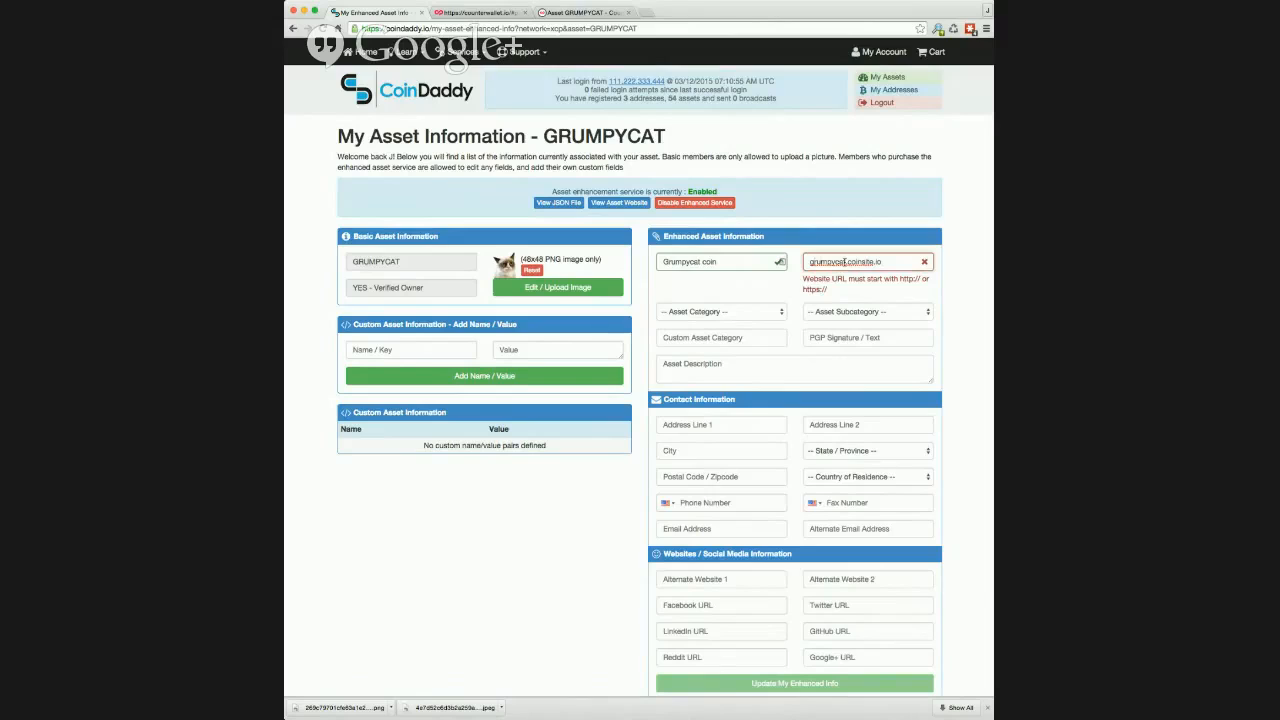
{"action": "left_click", "coordinate": [845, 261]}
{"action": "type", "text": ".xcp."}
{"action": "key", "text": "super+Left"}
{"action": "type", "text": "http://"}
{"action": "key", "text": "BackSpace"}
{"action": "key", "text": "BackSpace"}
{"action": "key", "text": "BackSpace"}
{"action": "type", "text": "://"}
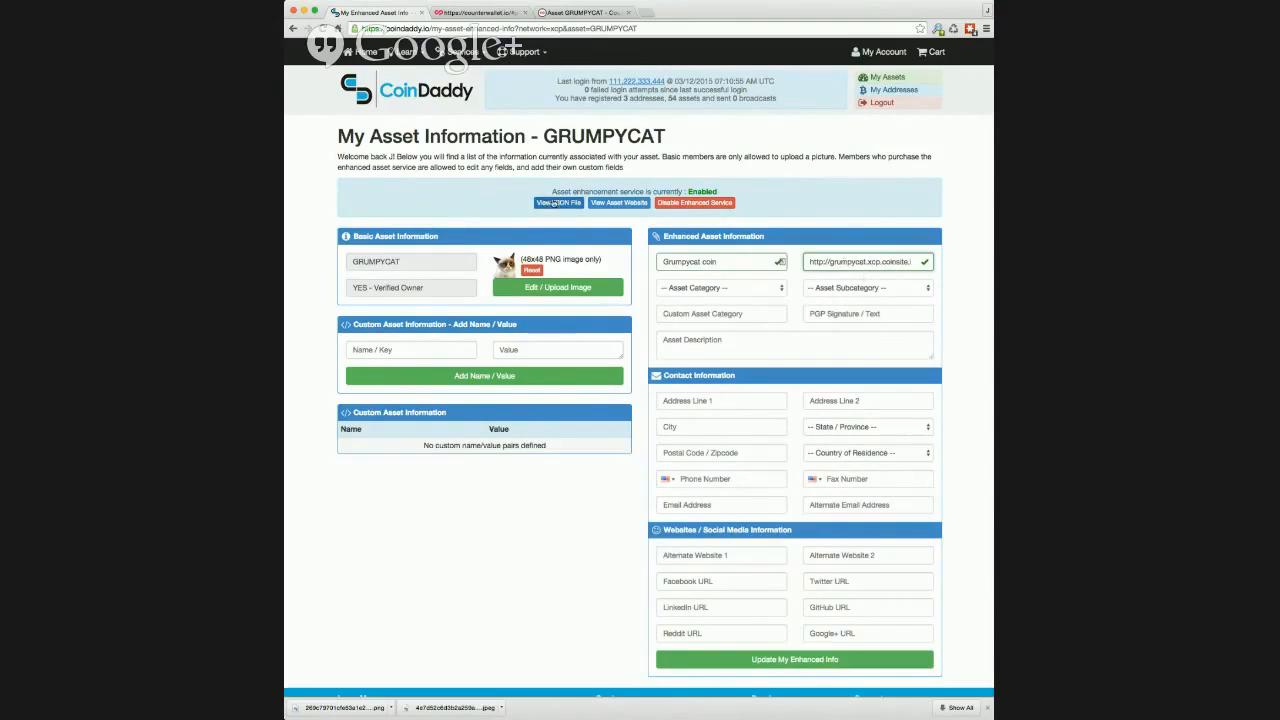
Step: View GRUMPYCAT's asset website, check its address and return to compare it with the website URL in the form
{"action": "left_click", "coordinate": [614, 204]}
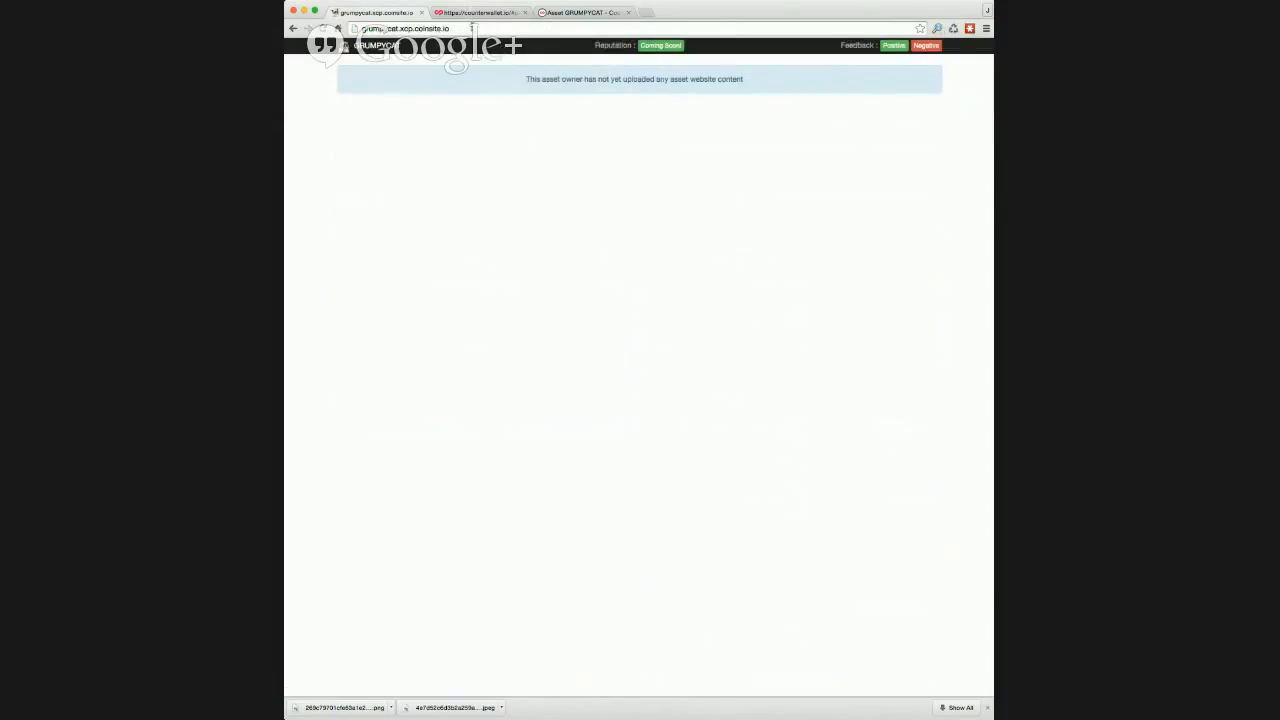
{"action": "left_click", "coordinate": [381, 29]}
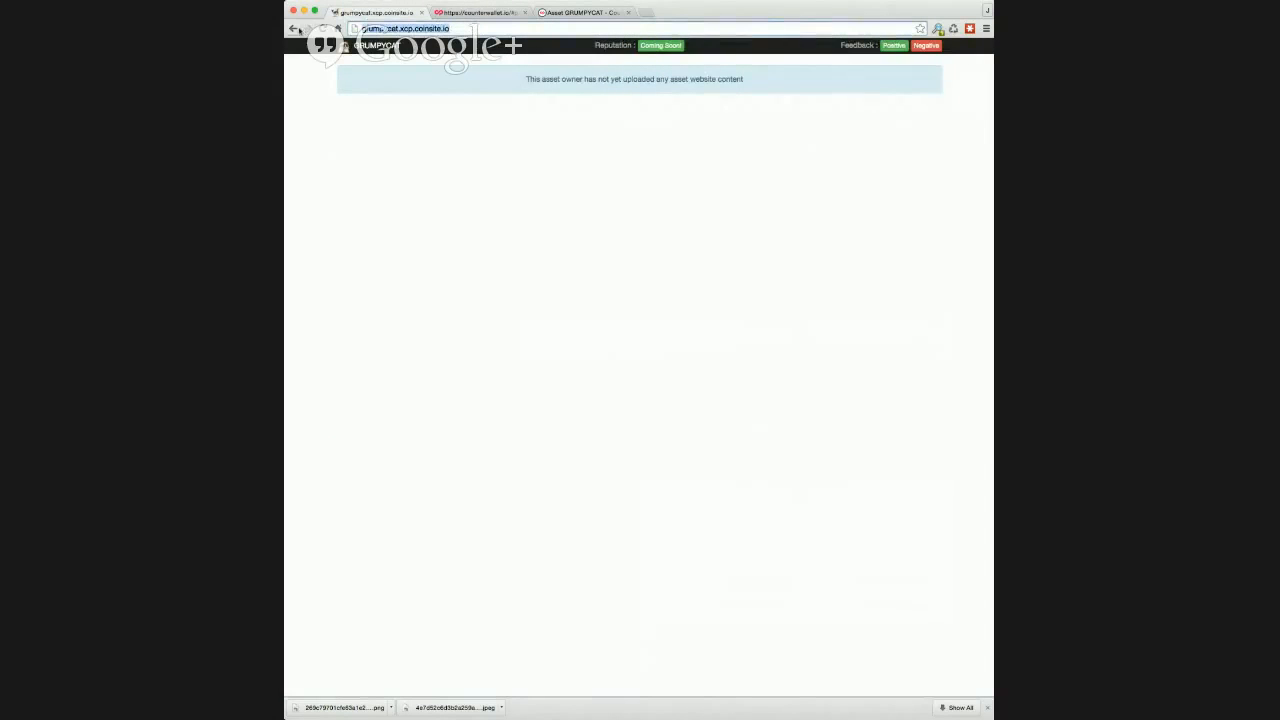
{"action": "left_click", "coordinate": [294, 28]}
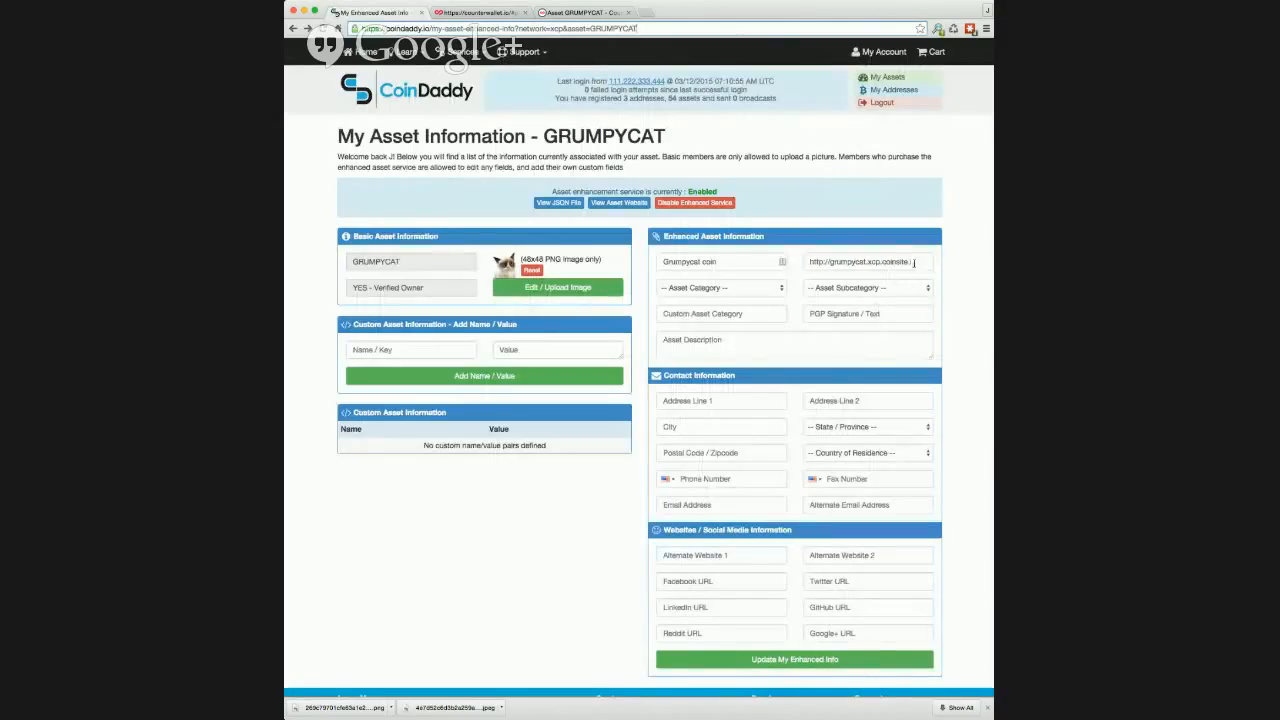
{"action": "left_click", "coordinate": [813, 261]}
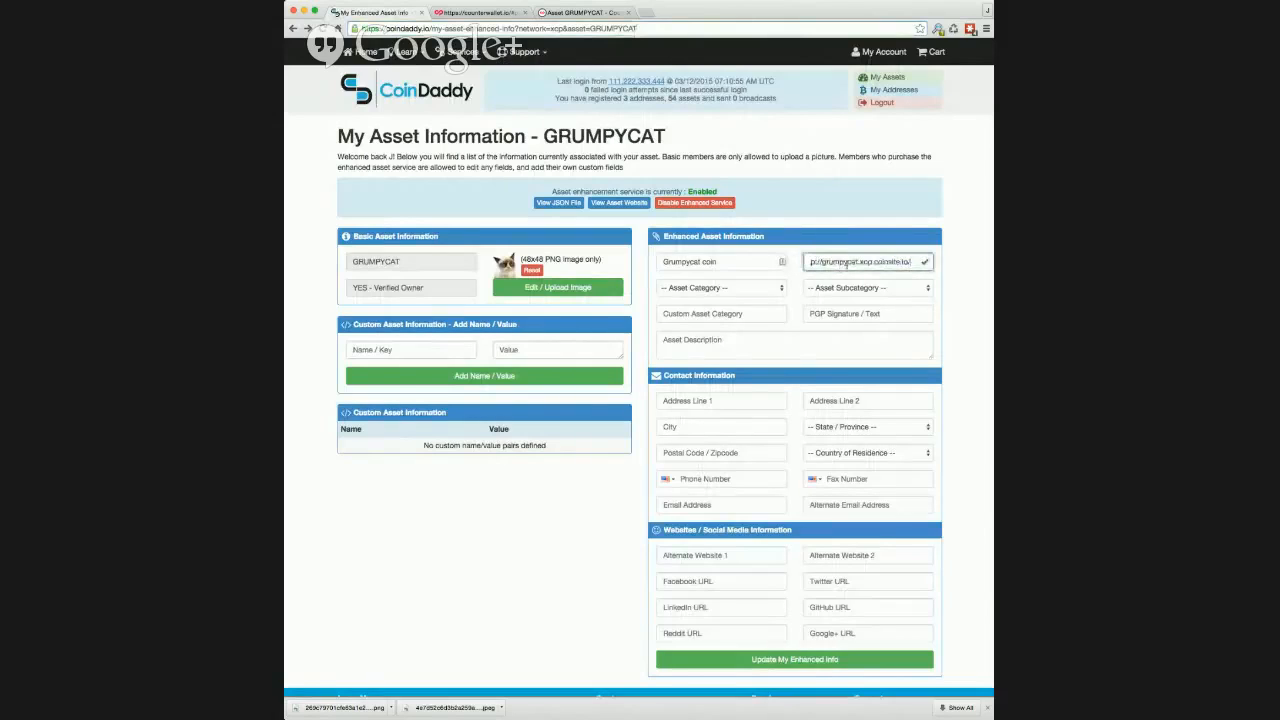
{"action": "left_click_drag", "start_coordinate": [844, 262], "coordinate": [790, 262]}
Step: Set the asset category to Brand or Product and the subcategory to Pet Supplies
{"action": "left_click", "coordinate": [743, 289]}
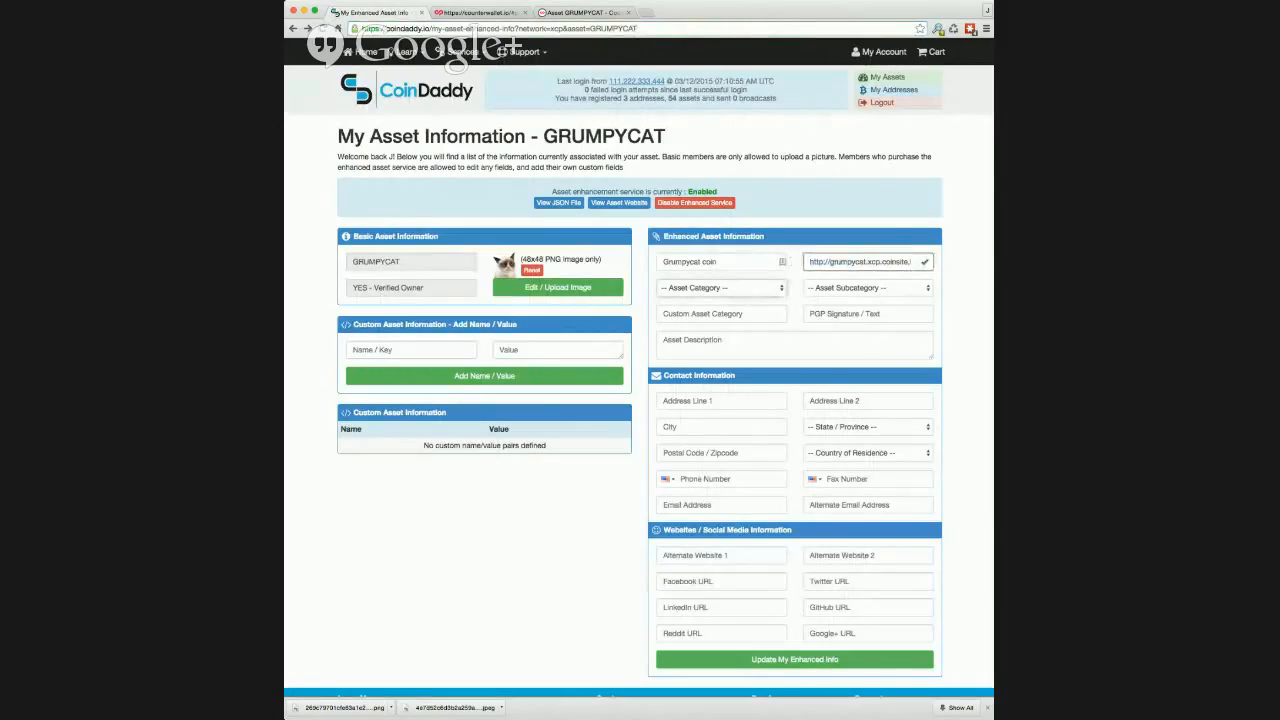
{"action": "left_click", "coordinate": [740, 312]}
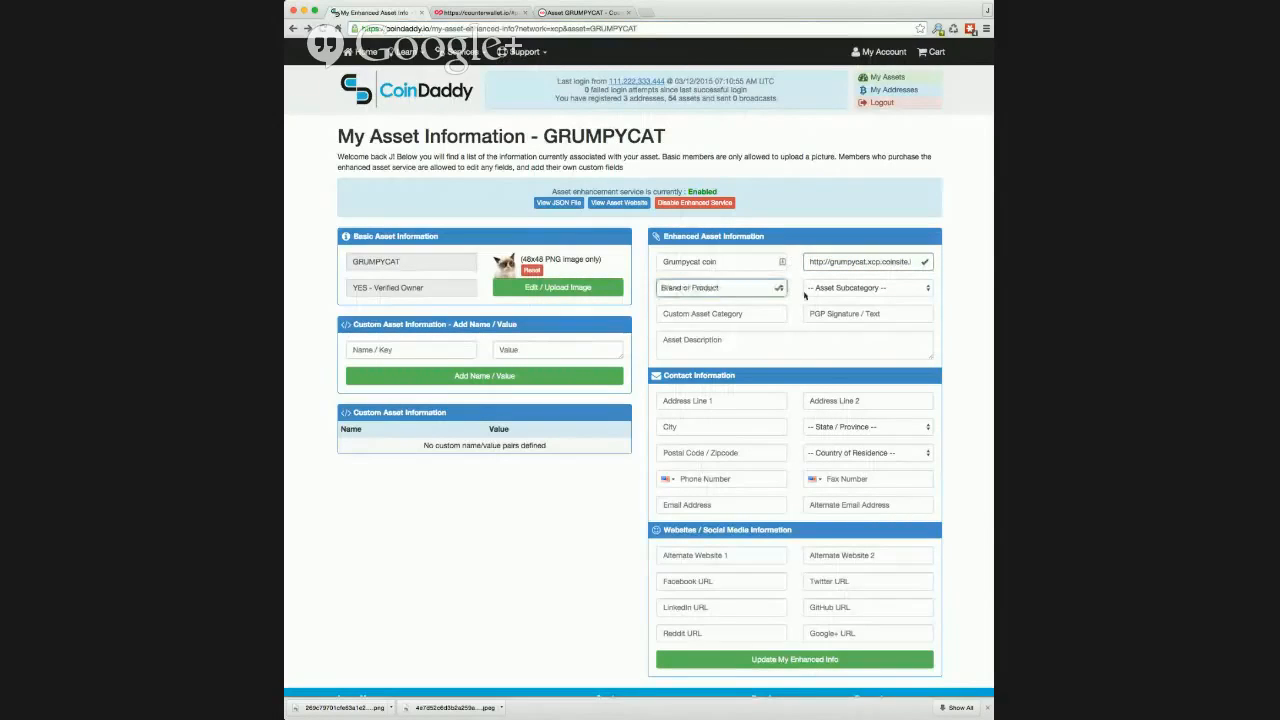
{"action": "left_click", "coordinate": [834, 290]}
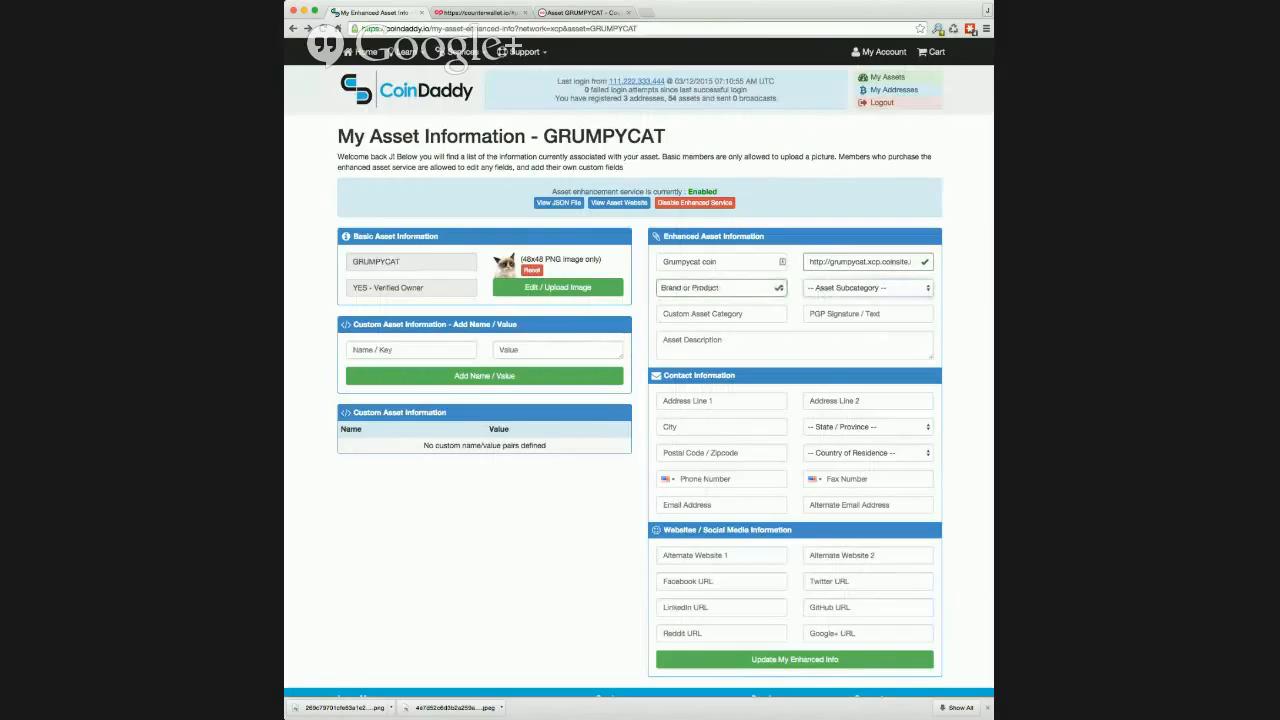
{"action": "left_click", "coordinate": [764, 290]}
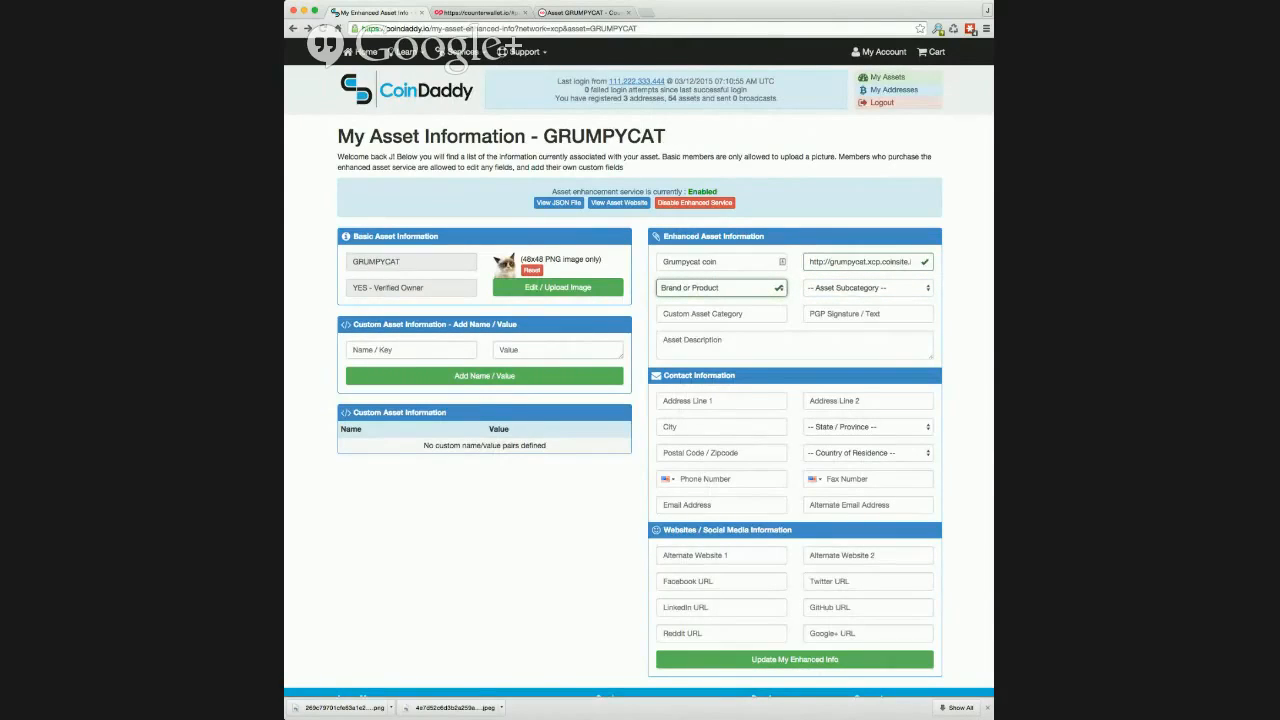
{"action": "left_click", "coordinate": [867, 288]}
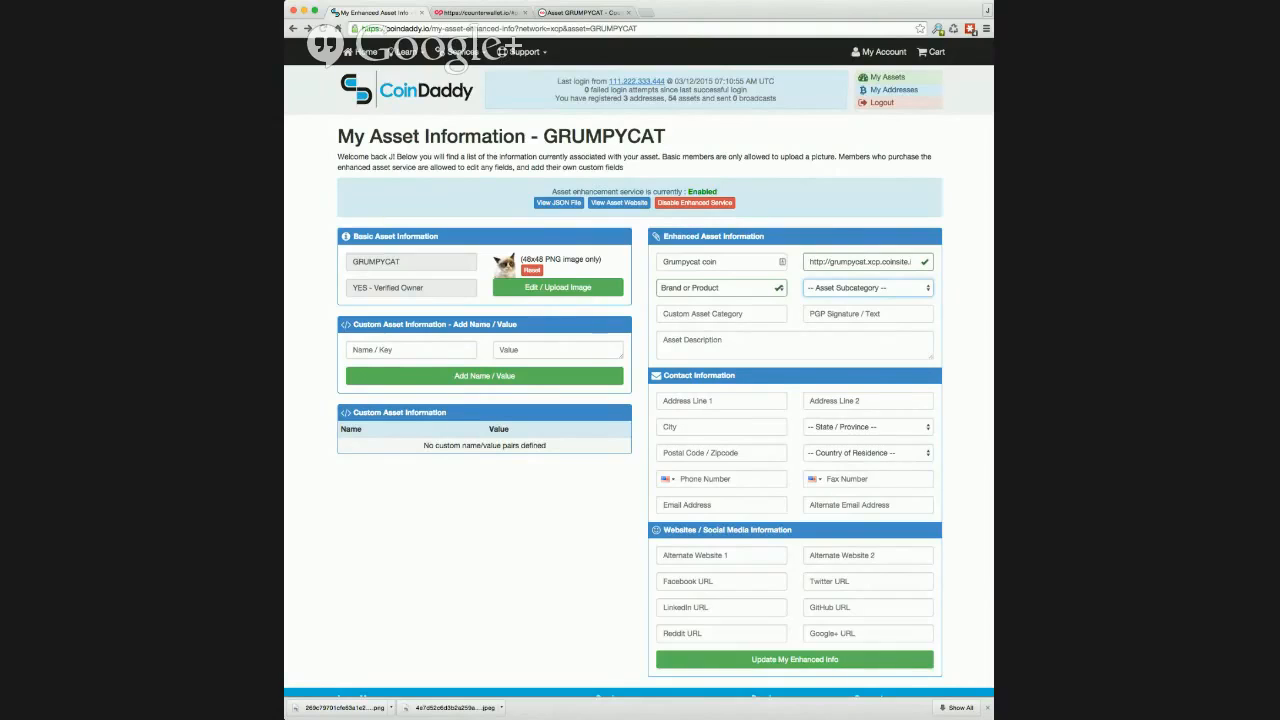
{"action": "key", "text": "p"}
Step: Enter "Grumpy cat category" as the custom asset category
{"action": "left_click", "coordinate": [742, 314]}
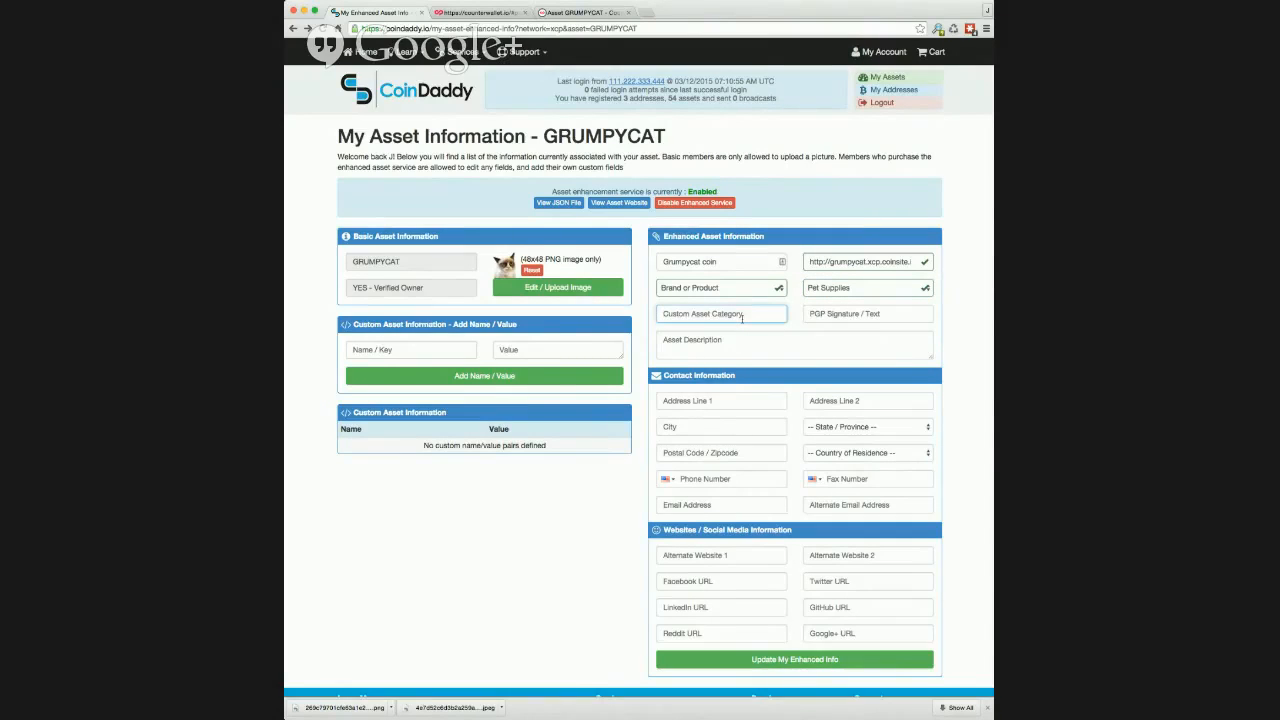
{"action": "type", "text": "Grumpy cat category"}
{"action": "key", "text": "Tab"}
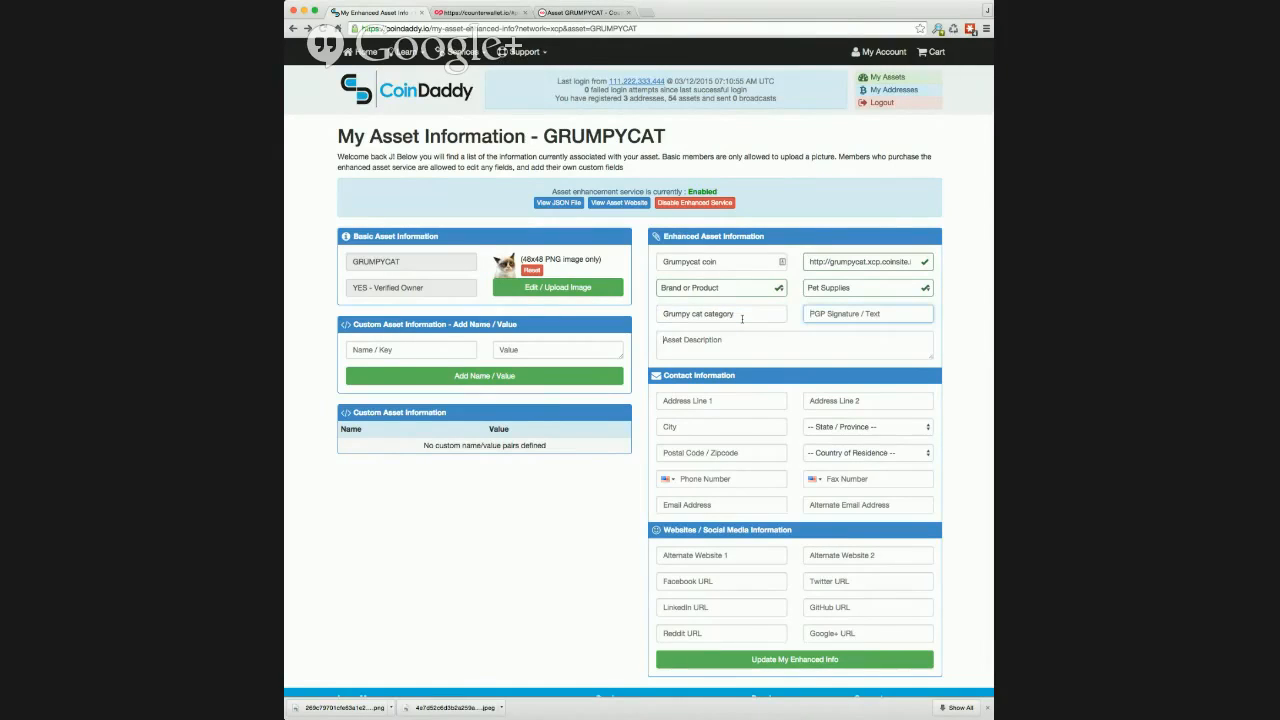
Step: Enter the asset description "This is a description for the grumpycat asset. This is where we put info about how awesome our grumpycat asset it"
{"action": "key", "text": "Tab"}
{"action": "type", "text": "This is a de"}
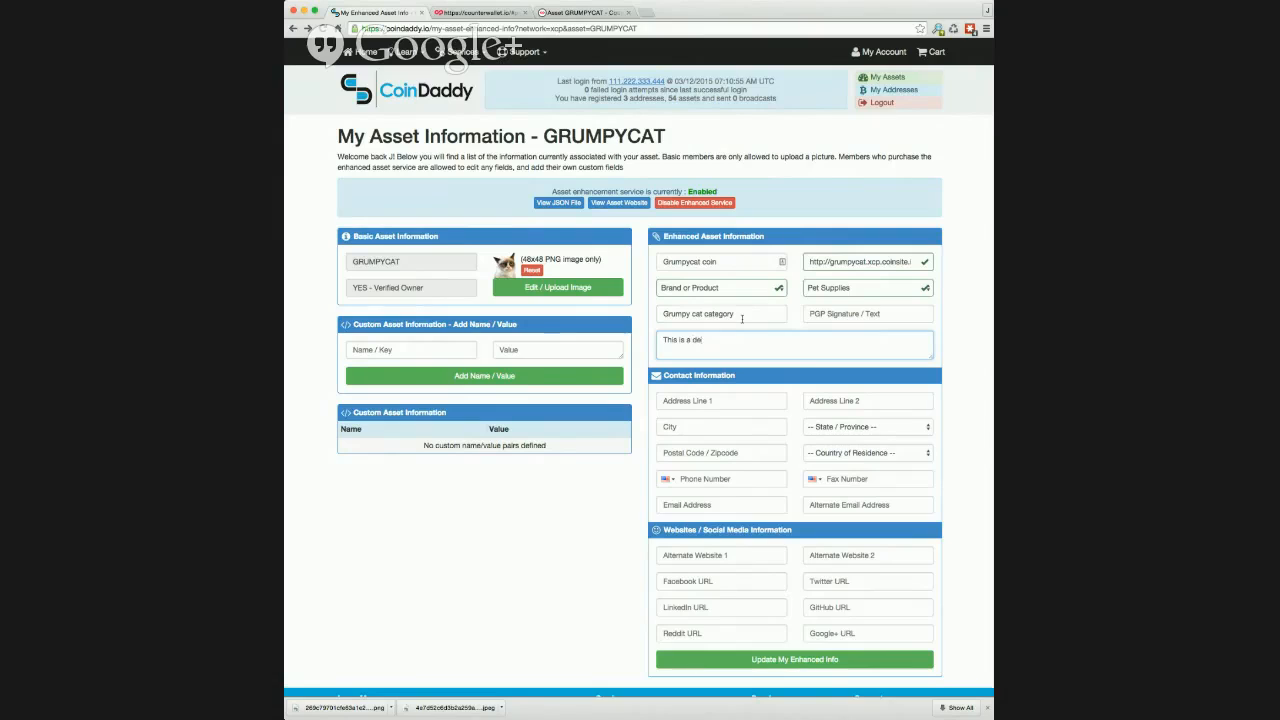
{"action": "type", "text": "scription for the grumpycat asset. This is where we pu"}
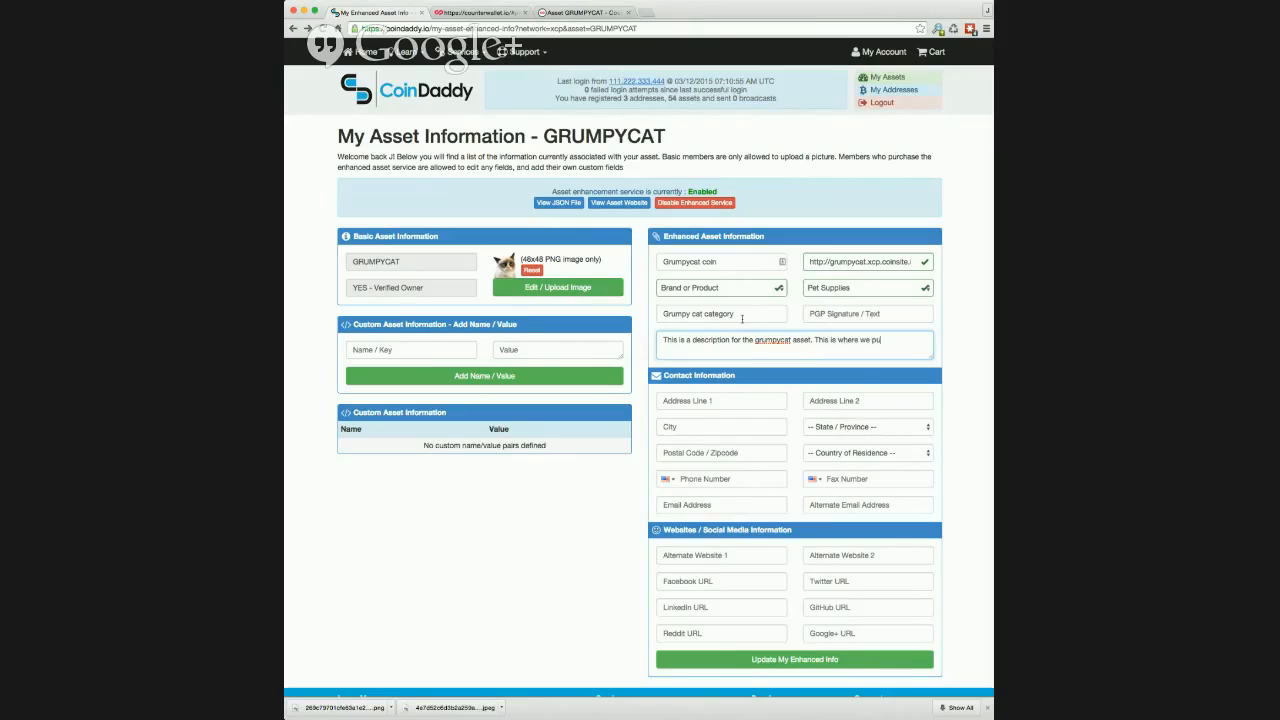
{"action": "type", "text": "t info about how awesome our grumpycat asset it"}
{"action": "key", "text": "Tab"}
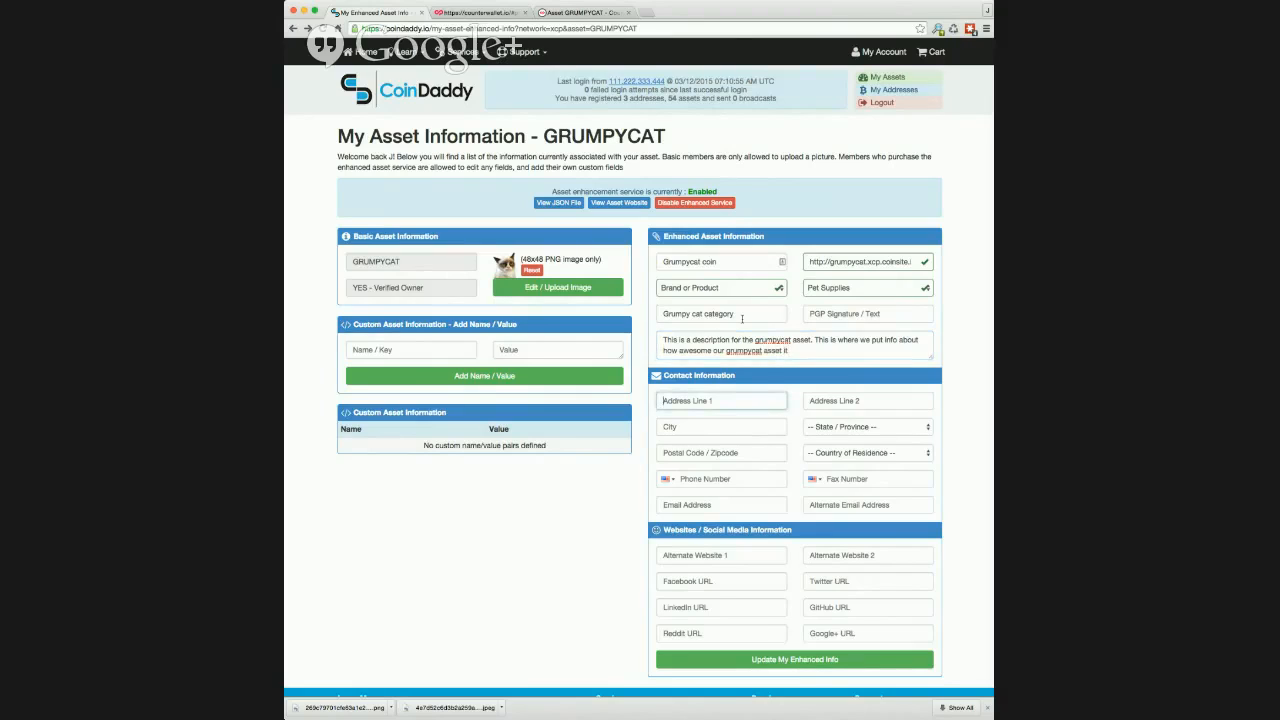
Step: Fill in the contact's street address, city, state, postal code and country from the saved autofill entry
{"action": "key", "text": "Down"}
{"action": "key", "text": "Return"}
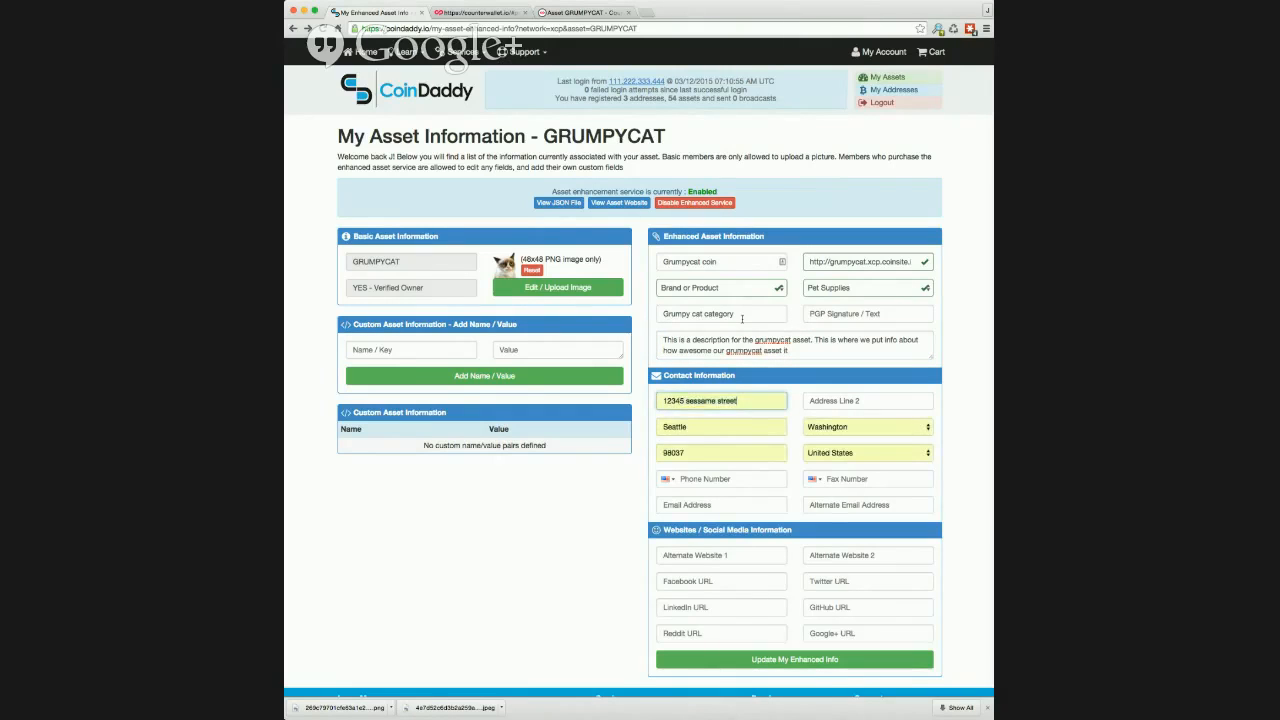
Step: Fill in the contact's e-mail address and alternate e-mail address
{"action": "left_click", "coordinate": [735, 508]}
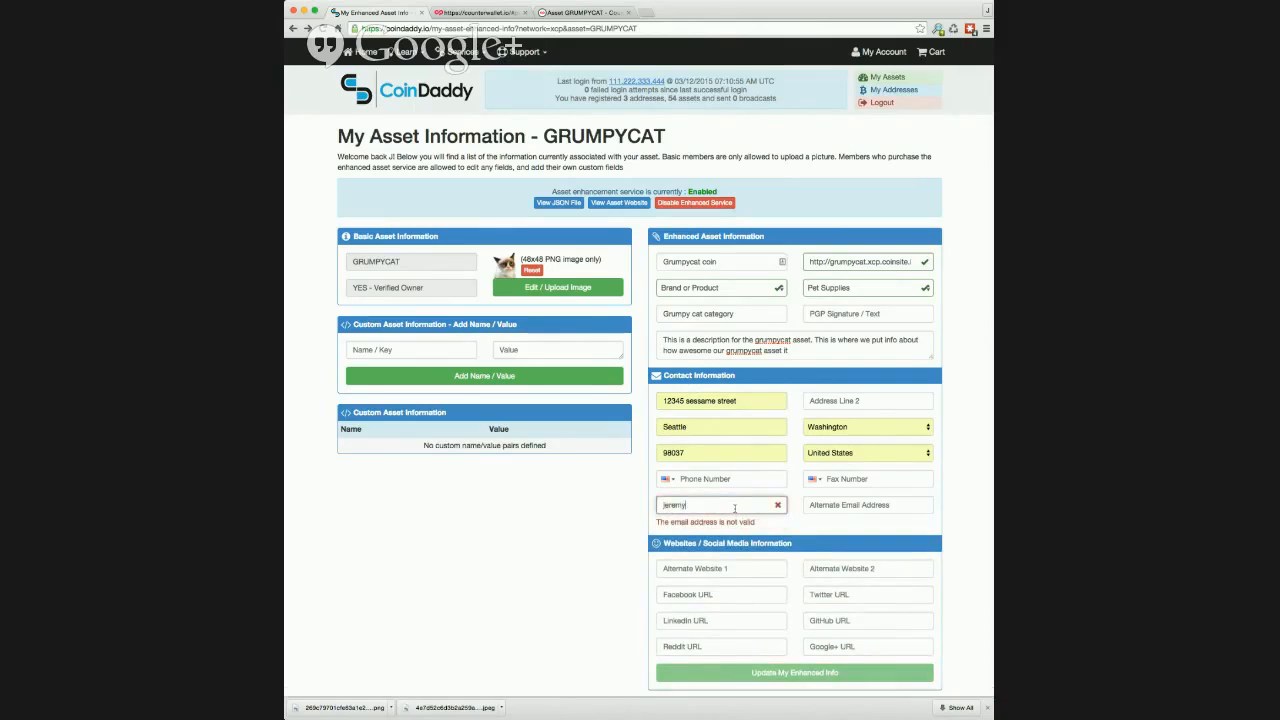
{"action": "key", "text": "Down"}
{"action": "key", "text": "Return"}
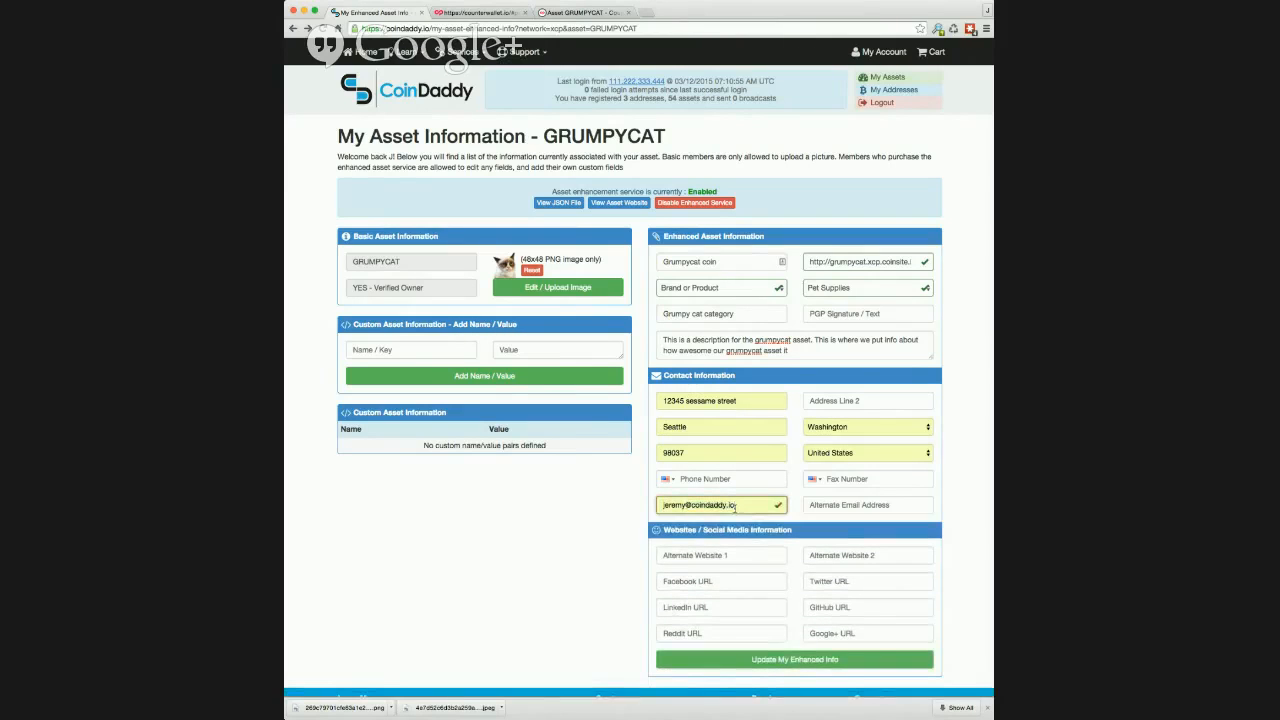
{"action": "key", "text": "Tab"}
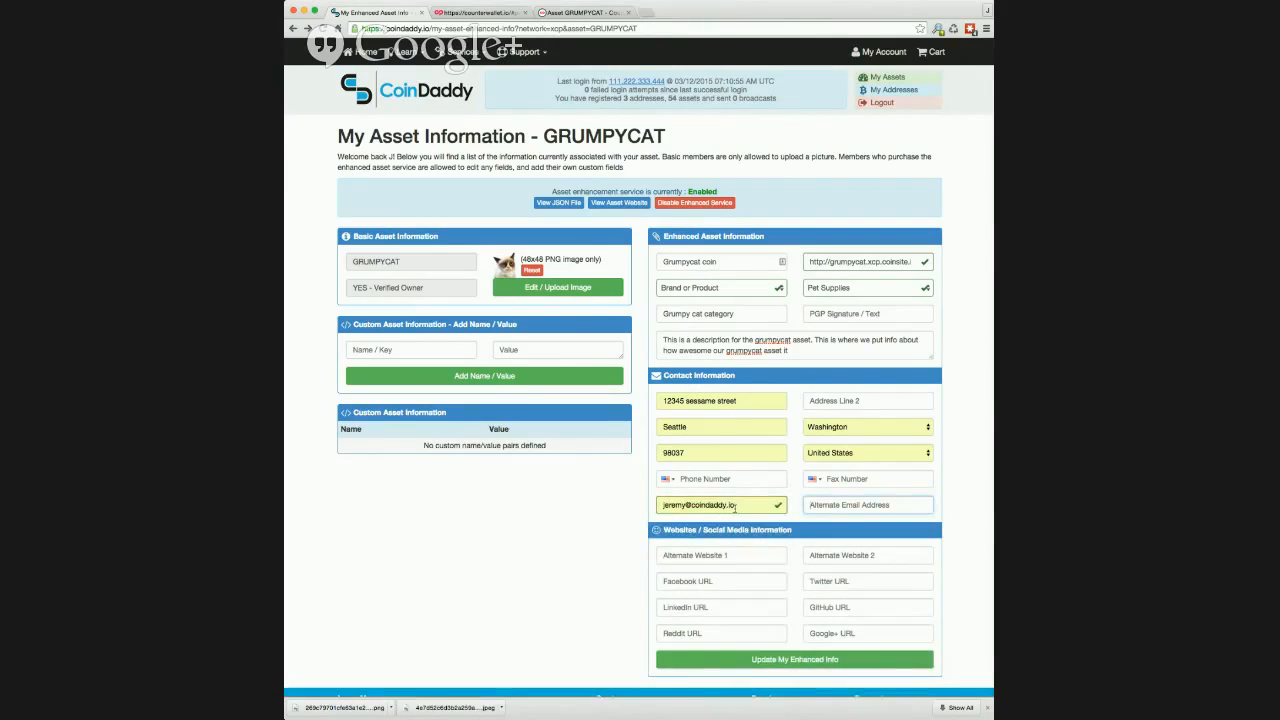
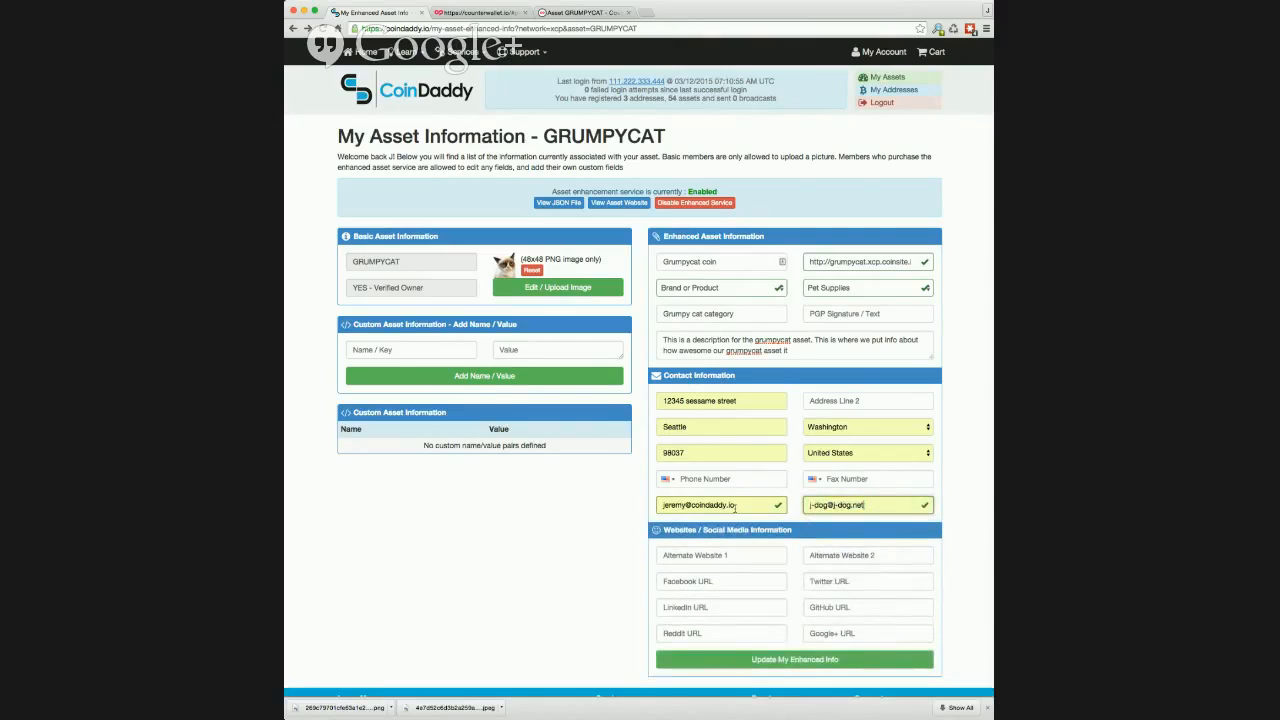
{"action": "left_click", "coordinate": [721, 556]}
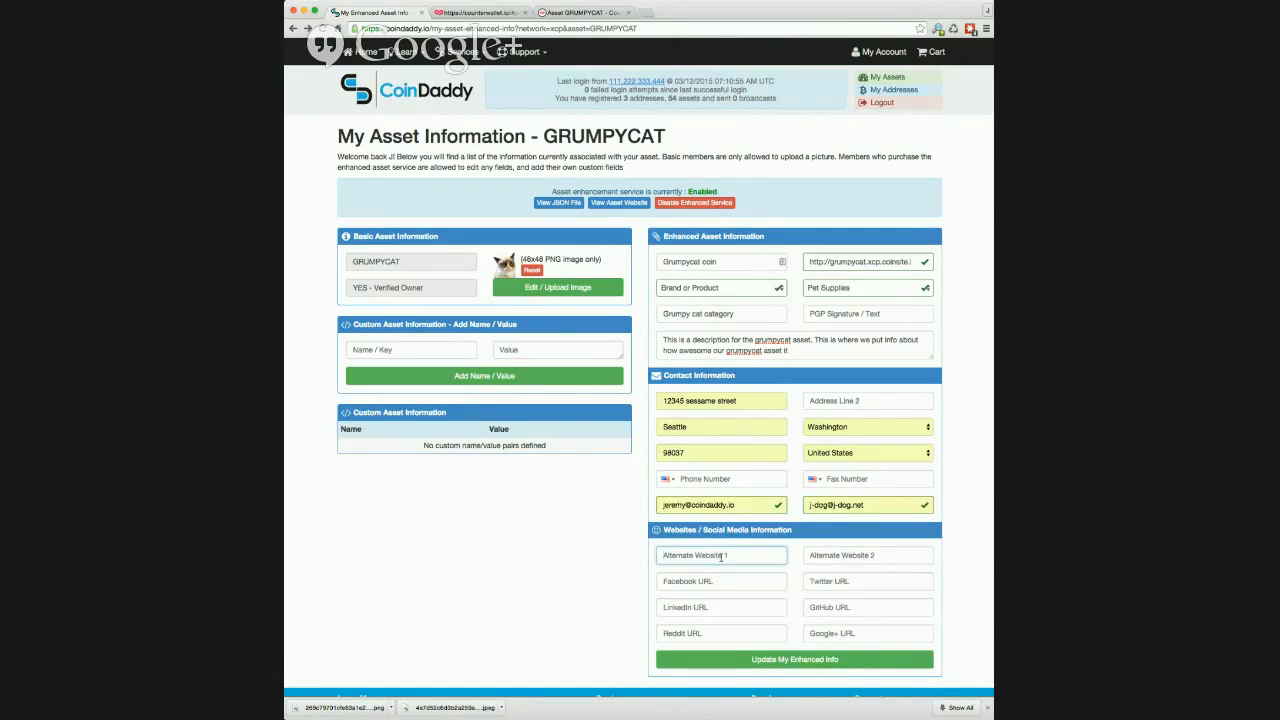
{"action": "left_click", "coordinate": [710, 581]}
{"action": "type", "text": "htt"}
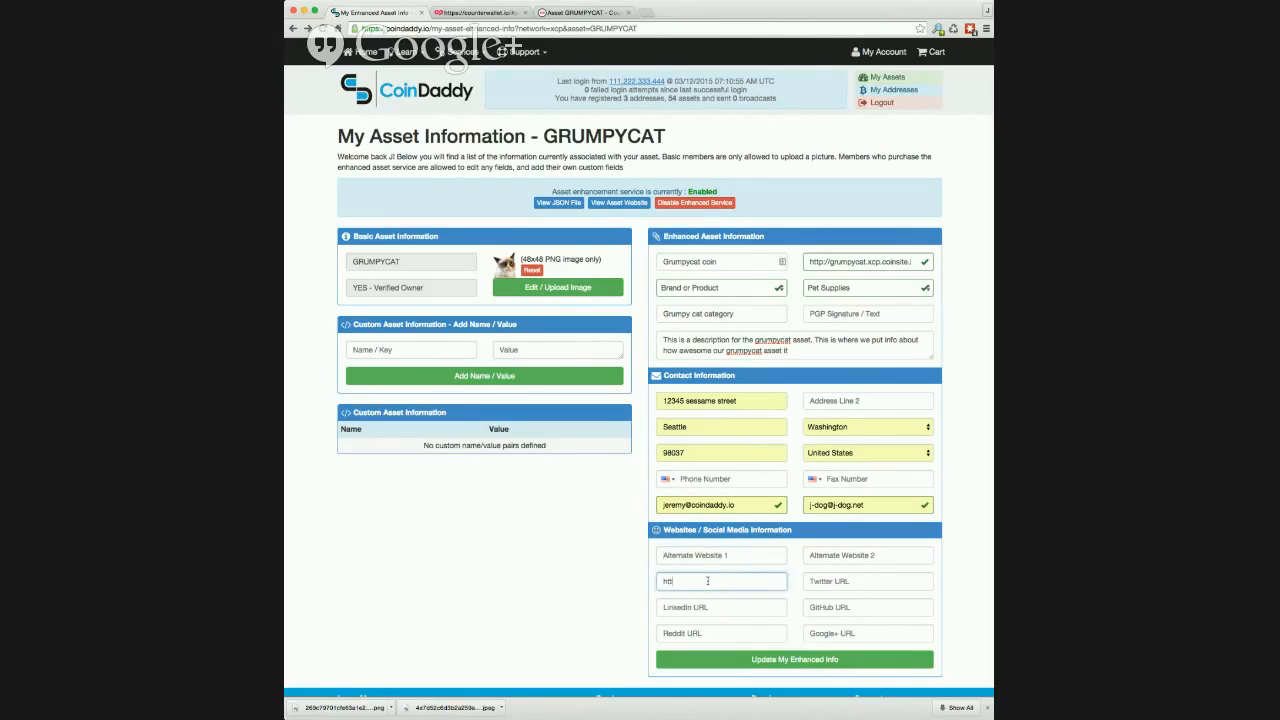
{"action": "type", "text": "p://www.facebook.com/grumpycat"}
{"action": "left_click", "coordinate": [803, 665]}
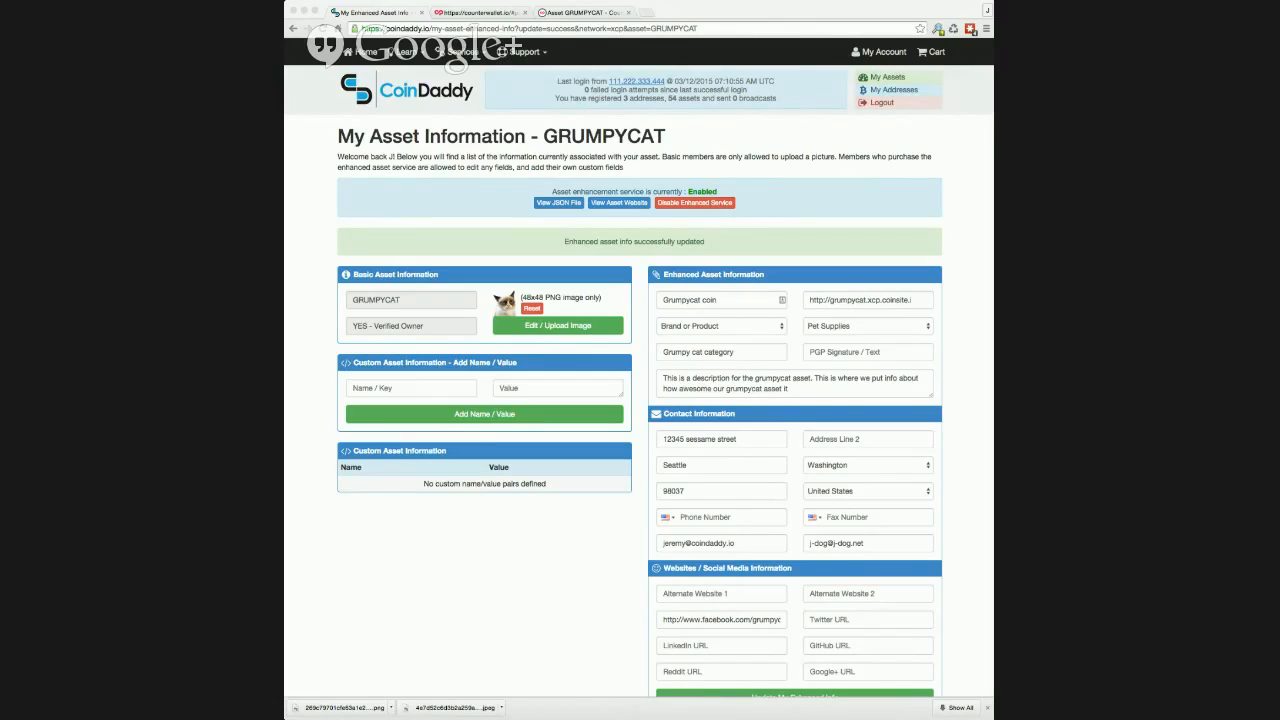
Step: Add a custom asset name/value pair with the name are_cats_cool and the value "most definitely!"
{"action": "left_click", "coordinate": [408, 389]}
{"action": "type", "text": "are_cats_cool"}
{"action": "left_click", "coordinate": [512, 388]}
{"action": "type", "text": "m"}
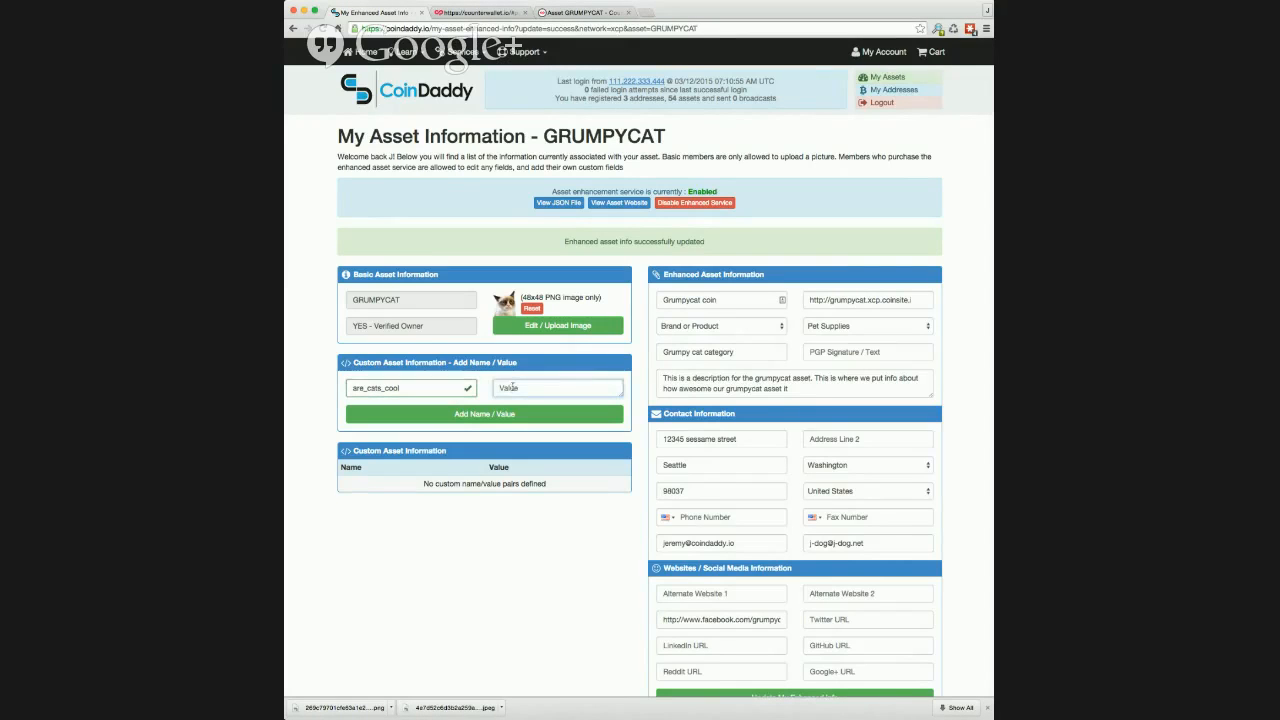
{"action": "type", "text": "ost definitely!"}
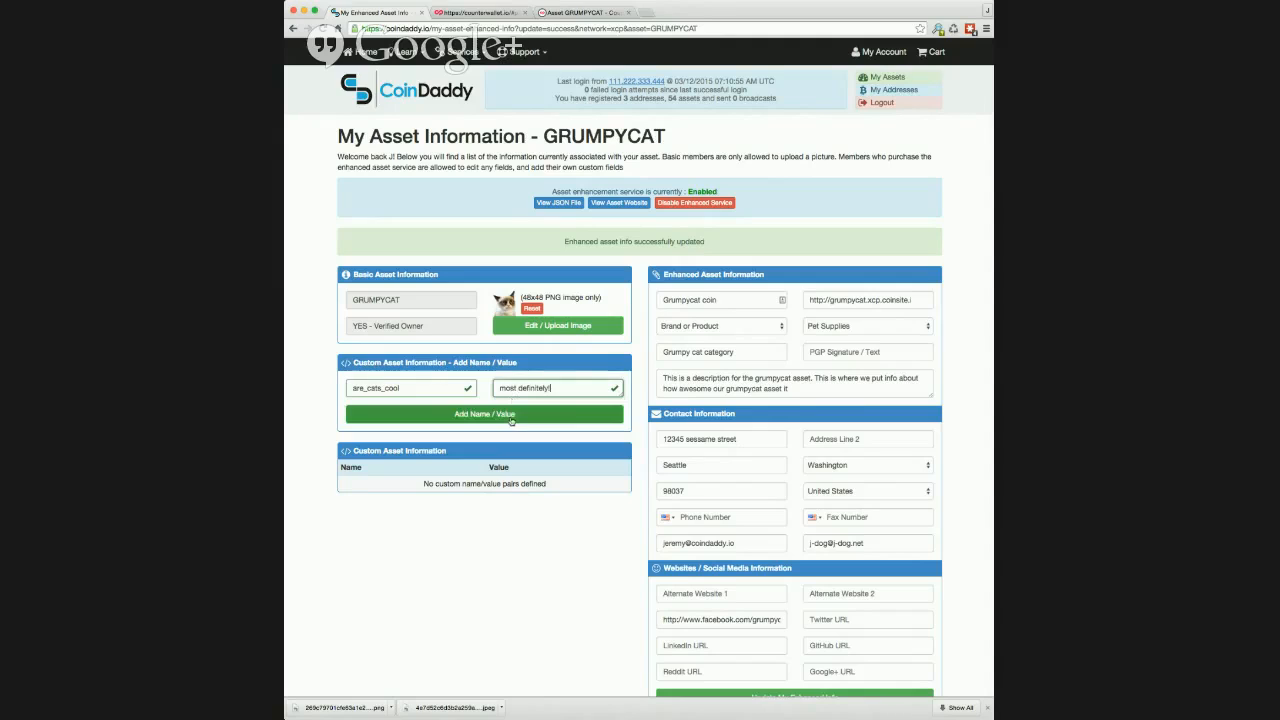
{"action": "left_click", "coordinate": [487, 412]}
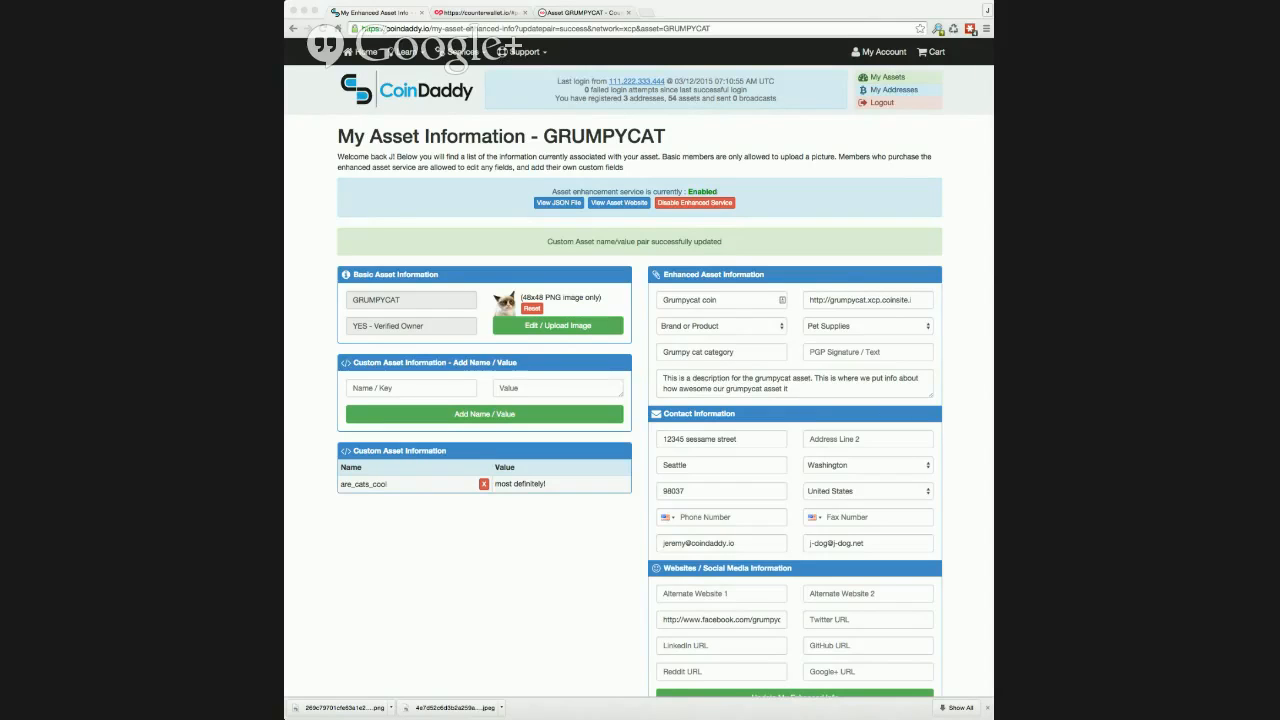
Step: Open whois.coindaddy.io/xcp/asset/GRUMPYCAT on a separate page and examine the asset's additional, contact, social media and custom information
{"action": "left_click", "coordinate": [585, 12]}
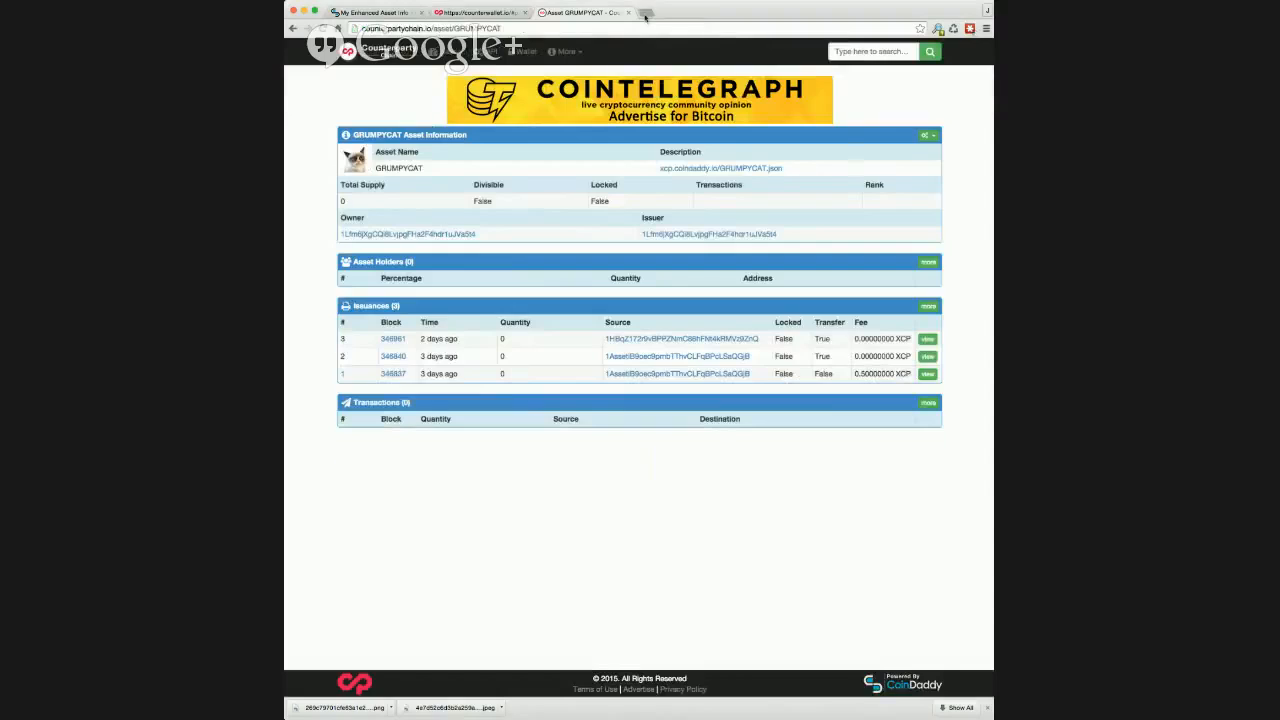
{"action": "left_click", "coordinate": [645, 12]}
{"action": "type", "text": "https://whois.coindaddy.io/xcp/asset/GRUMPYCAT"}
{"action": "key", "text": "Return"}
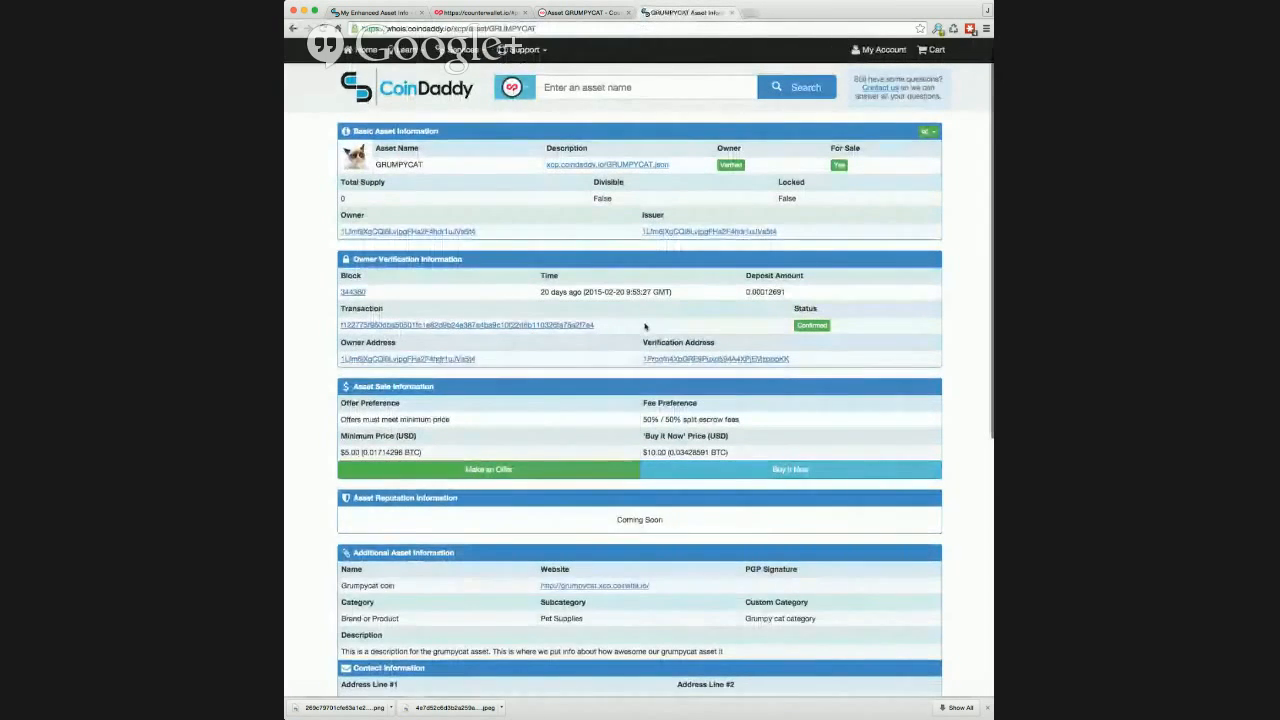
{"action": "scroll", "coordinate": [645, 317], "scroll_direction": "down", "scroll_amount": 3}
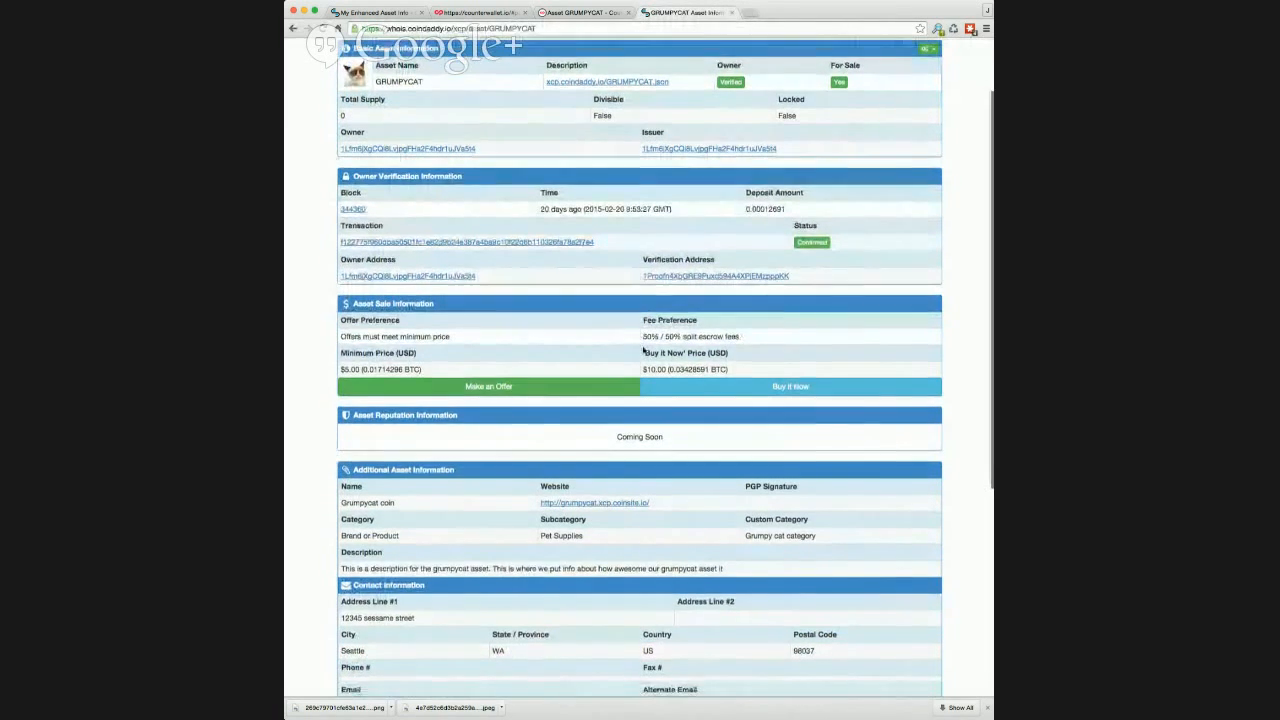
{"action": "scroll", "coordinate": [642, 347], "scroll_direction": "down", "scroll_amount": 3}
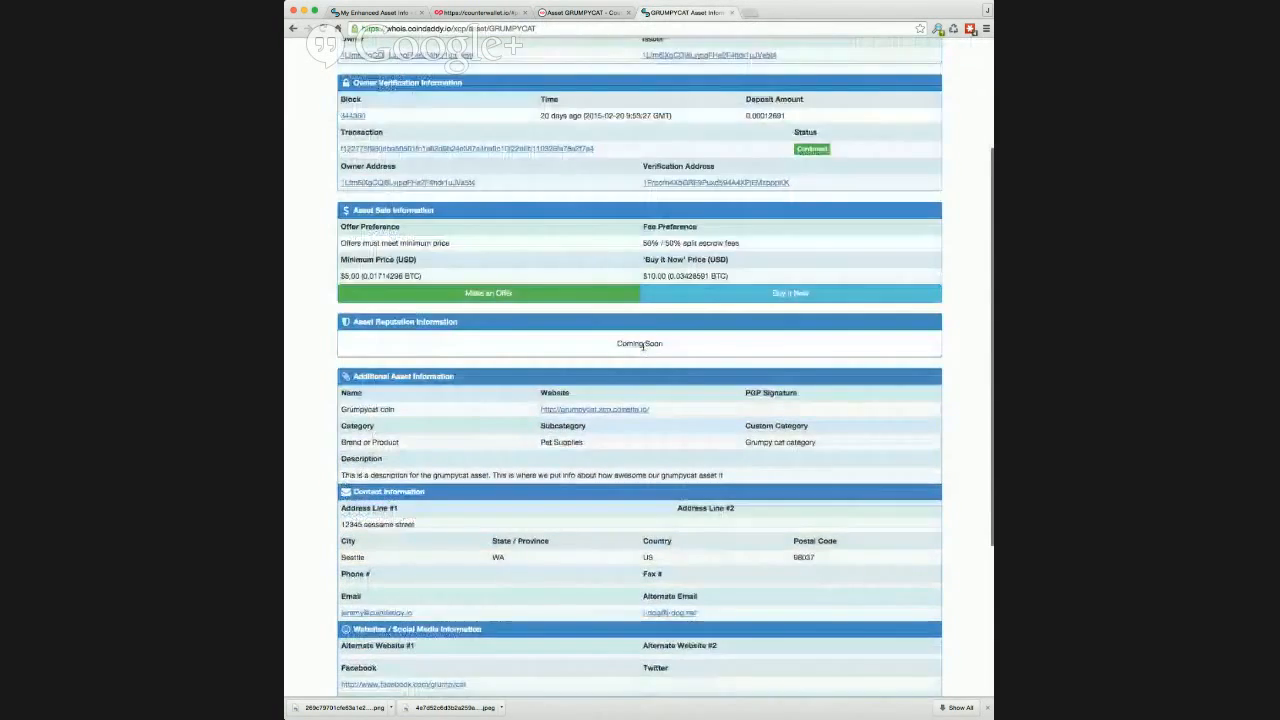
{"action": "scroll", "coordinate": [643, 349], "scroll_direction": "down", "scroll_amount": 3}
{"action": "scroll", "coordinate": [643, 349], "scroll_direction": "down", "scroll_amount": 3}
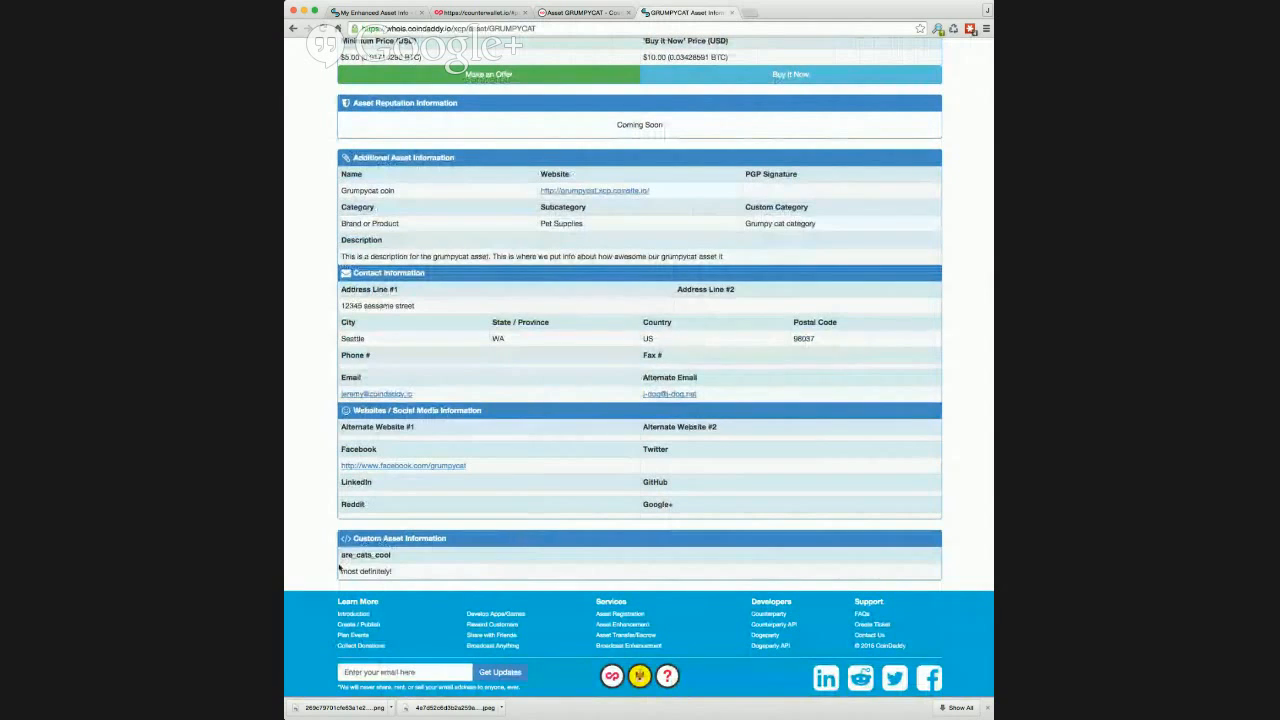
{"action": "left_click_drag", "start_coordinate": [339, 555], "coordinate": [438, 579]}
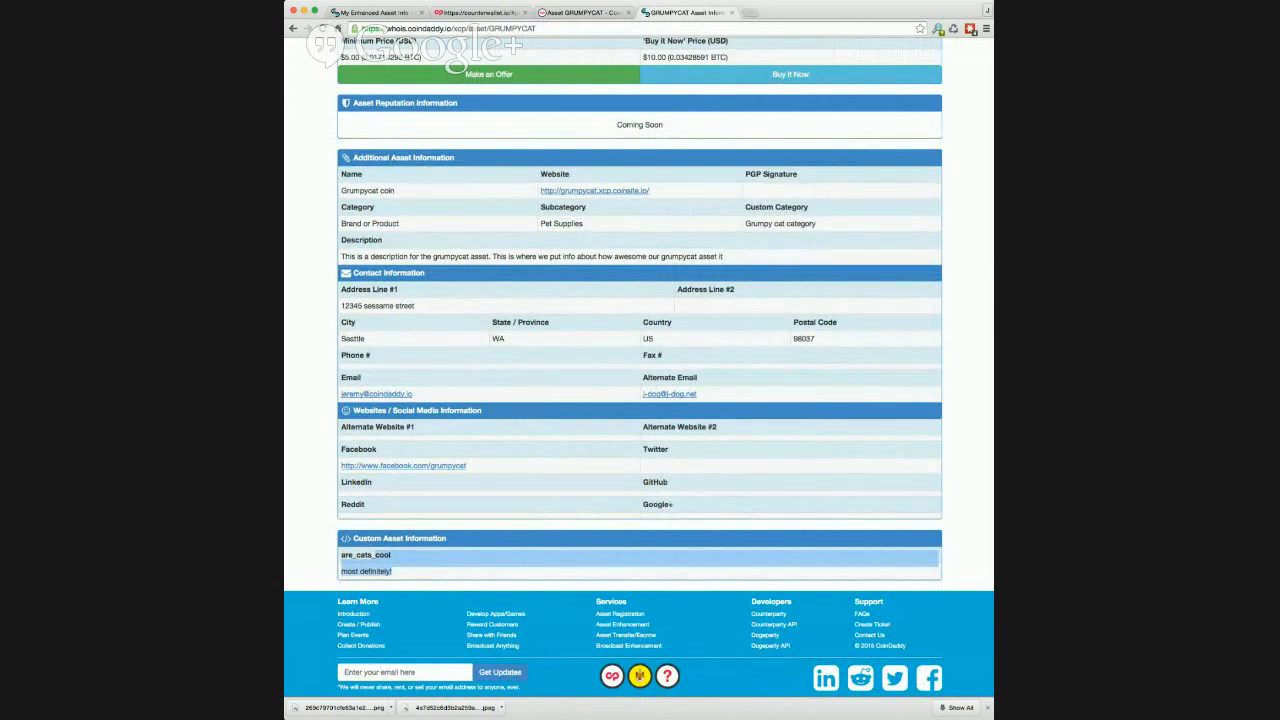
{"action": "scroll", "coordinate": [844, 143], "scroll_direction": "up", "scroll_amount": 5}
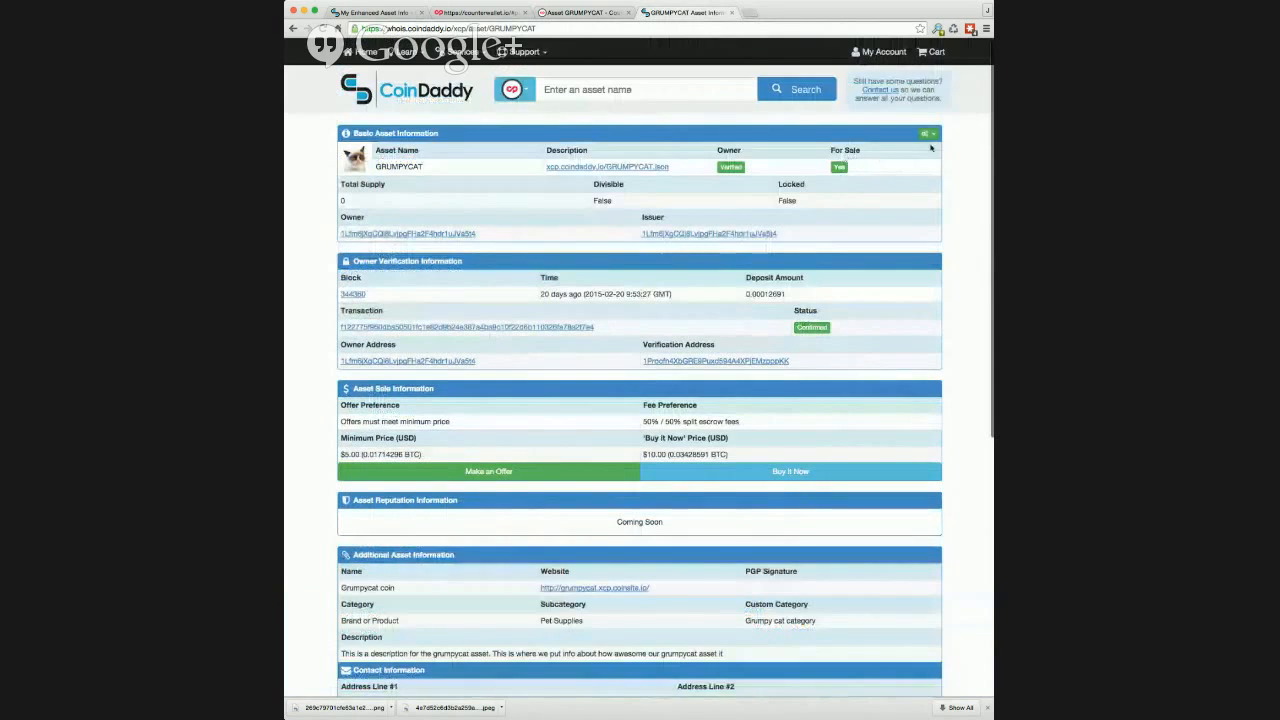
Step: View GRUMPYCAT's enhanced information on counterpartychain.io from the asset's whois page, and close both lookup pages
{"action": "left_click", "coordinate": [926, 133]}
{"action": "left_click", "coordinate": [899, 162]}
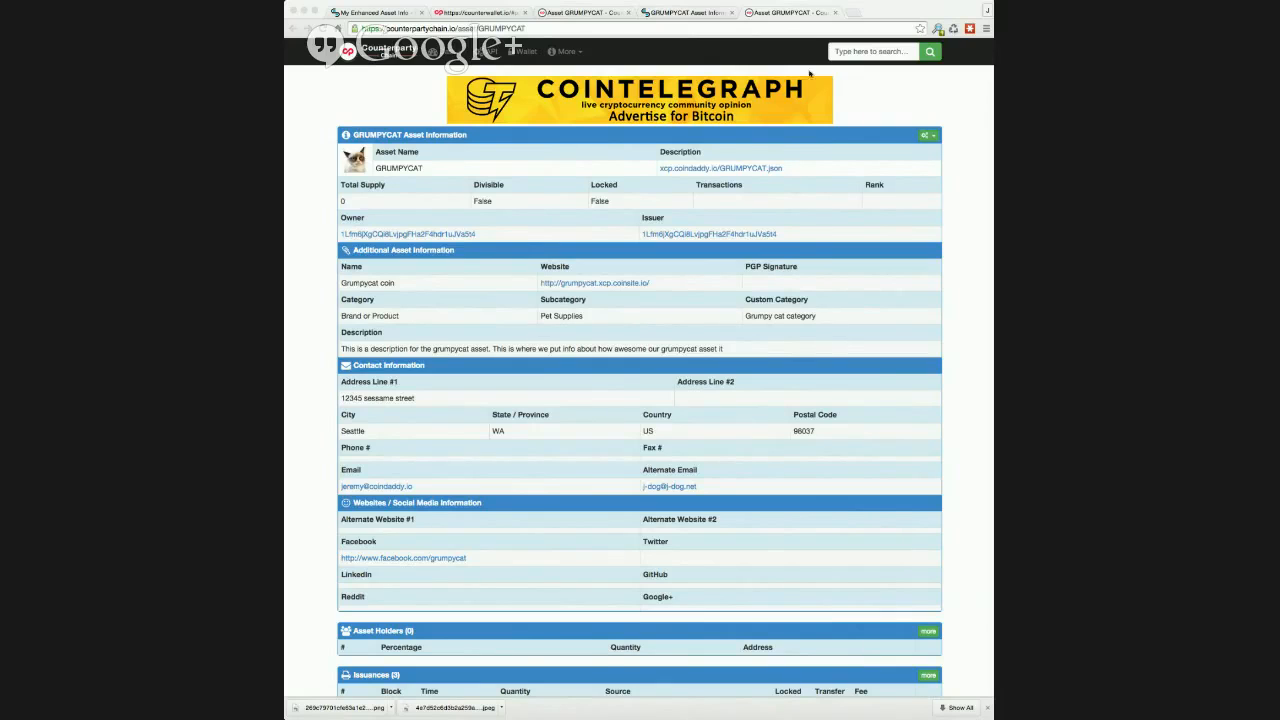
{"action": "left_click", "coordinate": [835, 16]}
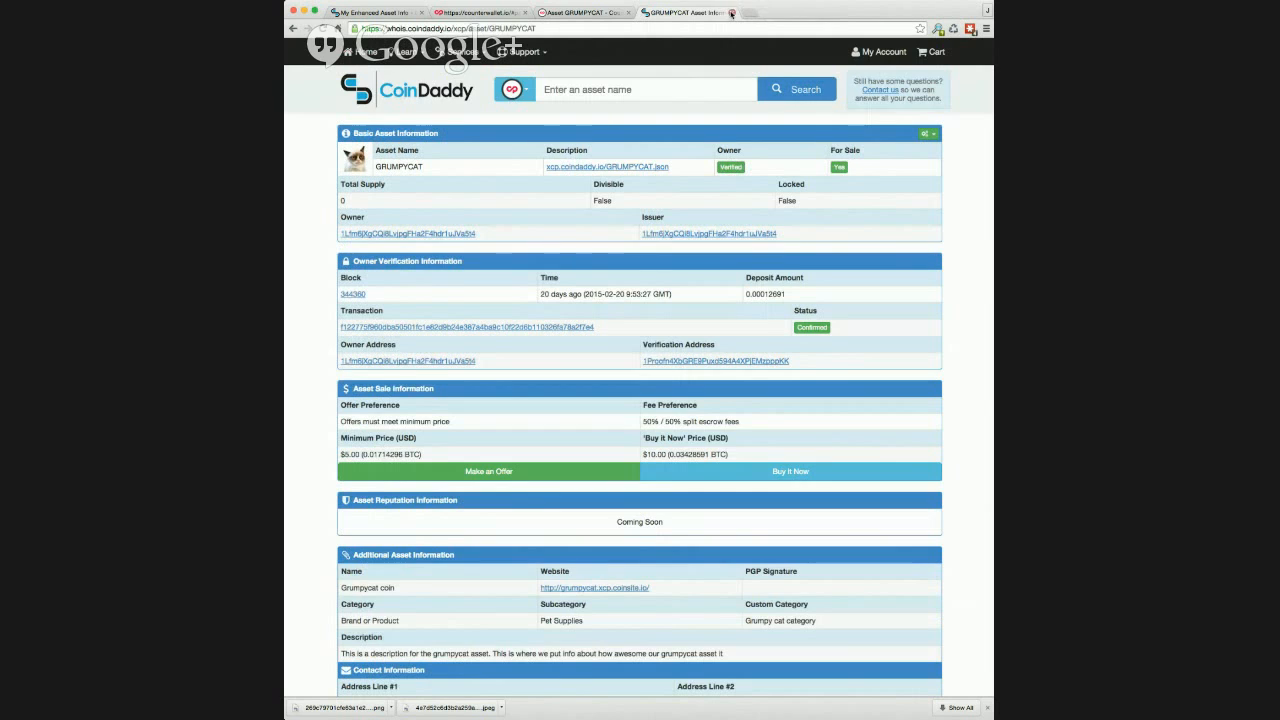
{"action": "left_click", "coordinate": [732, 14]}
Step: Return to the CoinDaddy account and search My Assets for "grumpy"
{"action": "left_click", "coordinate": [374, 13]}
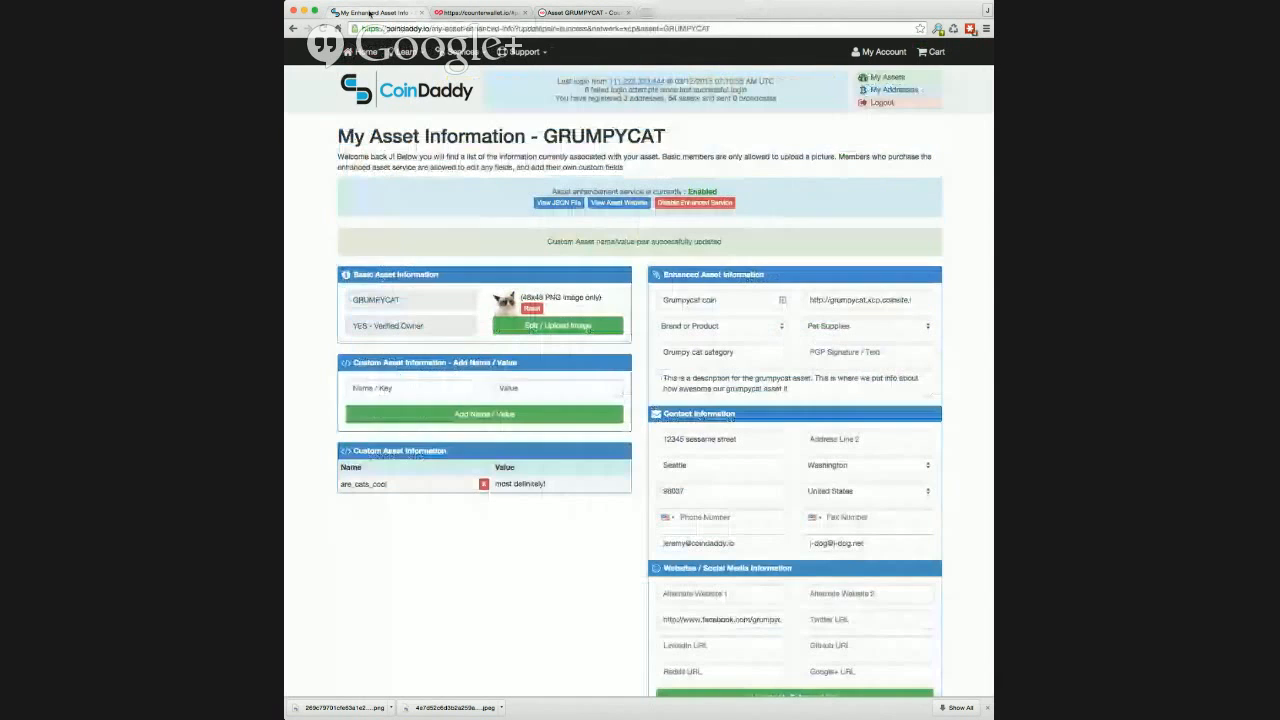
{"action": "left_click", "coordinate": [884, 77]}
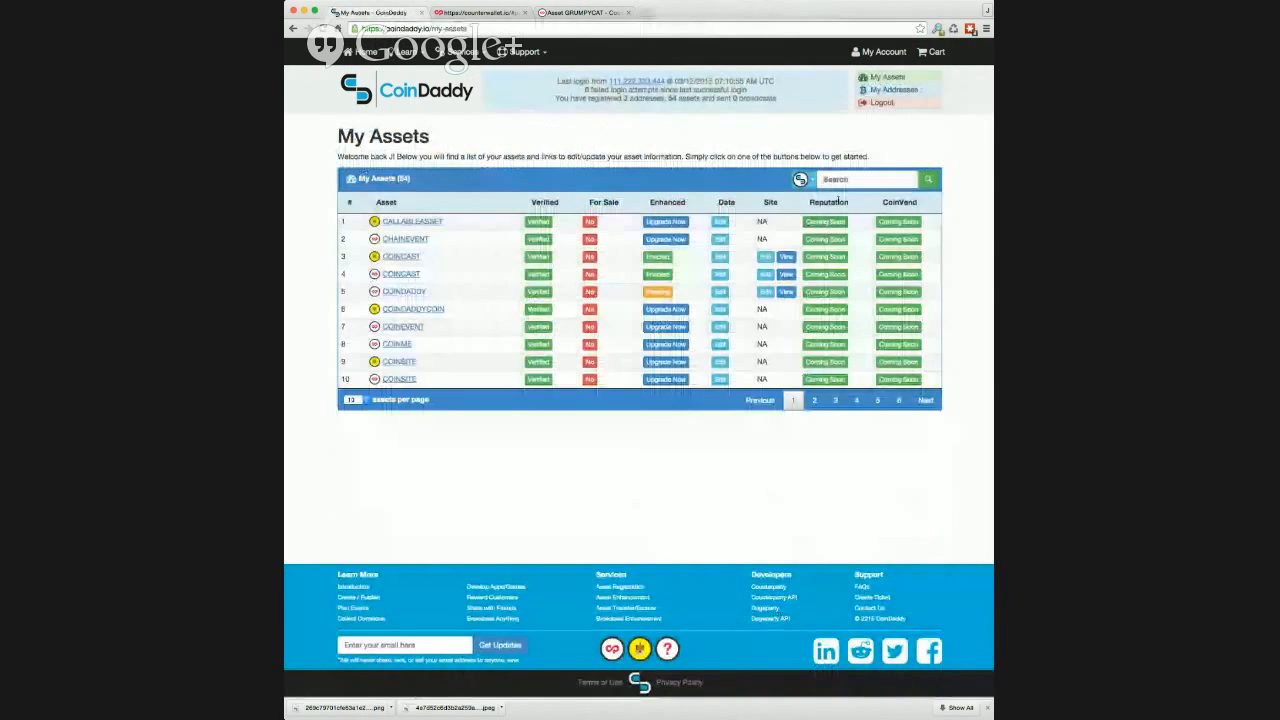
{"action": "left_click", "coordinate": [840, 179]}
{"action": "type", "text": "grumpy"}
{"action": "key", "text": "Return"}
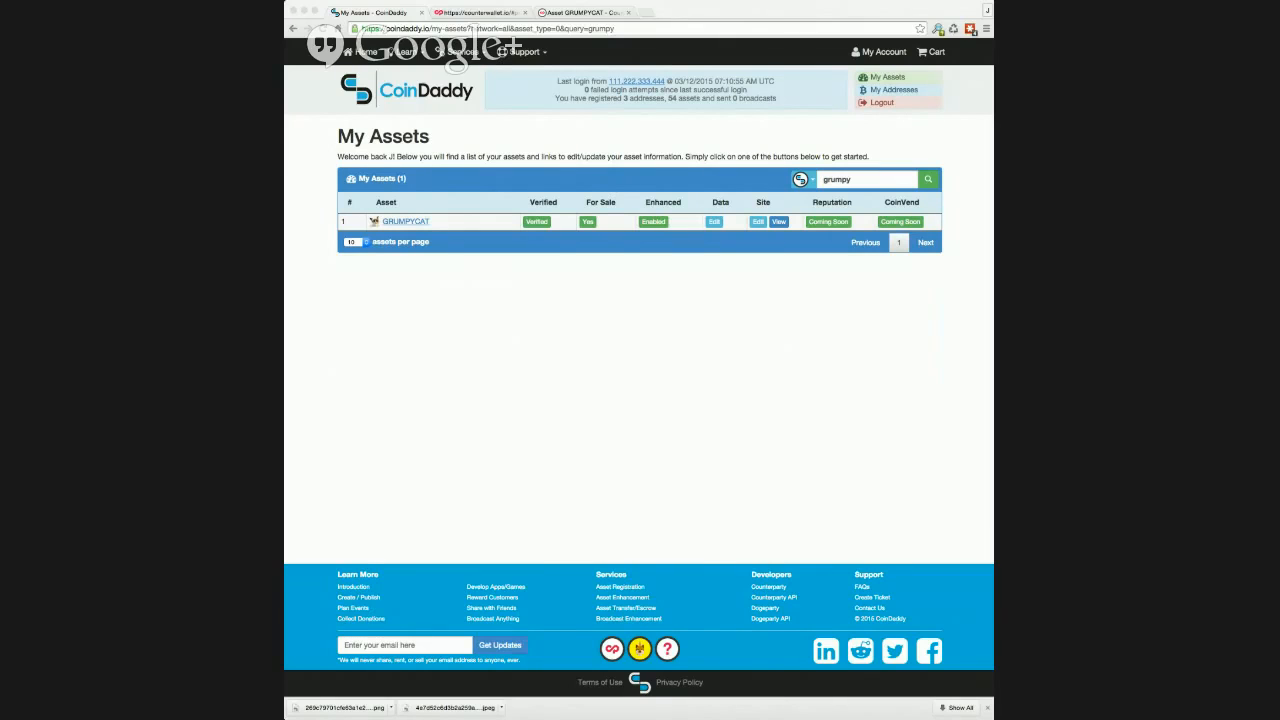
Step: Open GRUMPYCAT's website information for editing and save it with its default title and content
{"action": "left_click", "coordinate": [758, 221]}
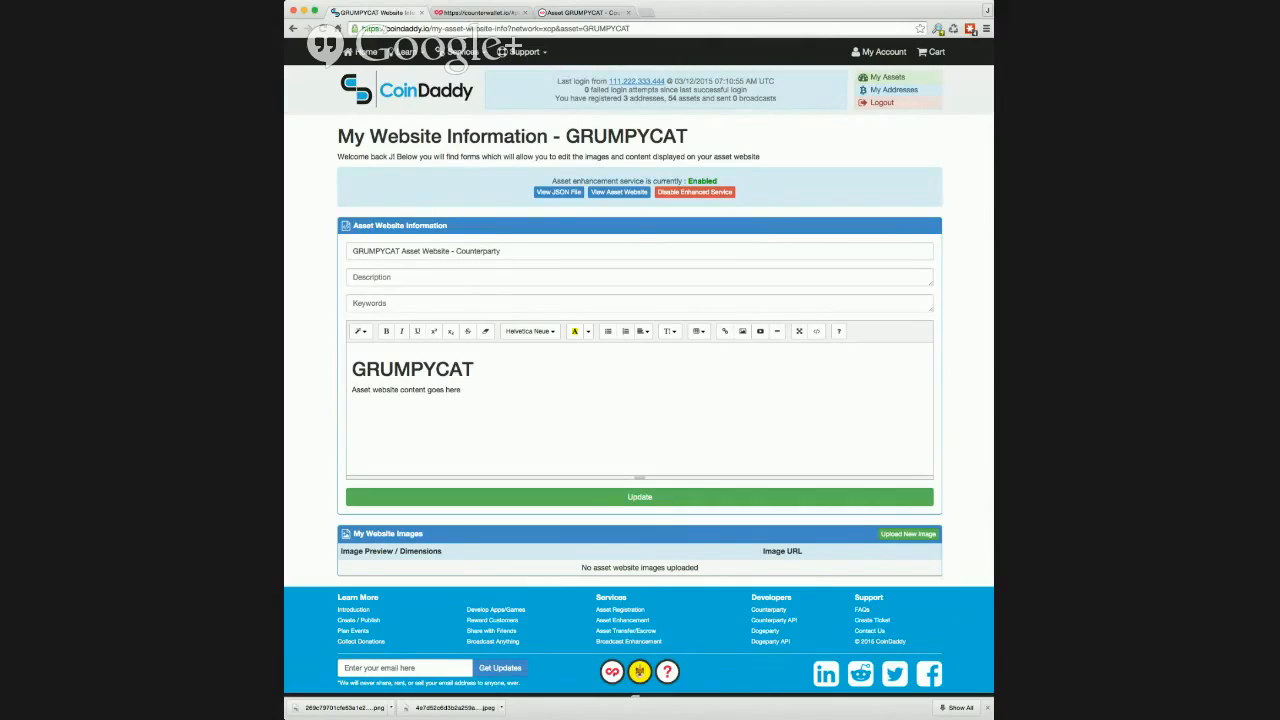
{"action": "left_click", "coordinate": [547, 498]}
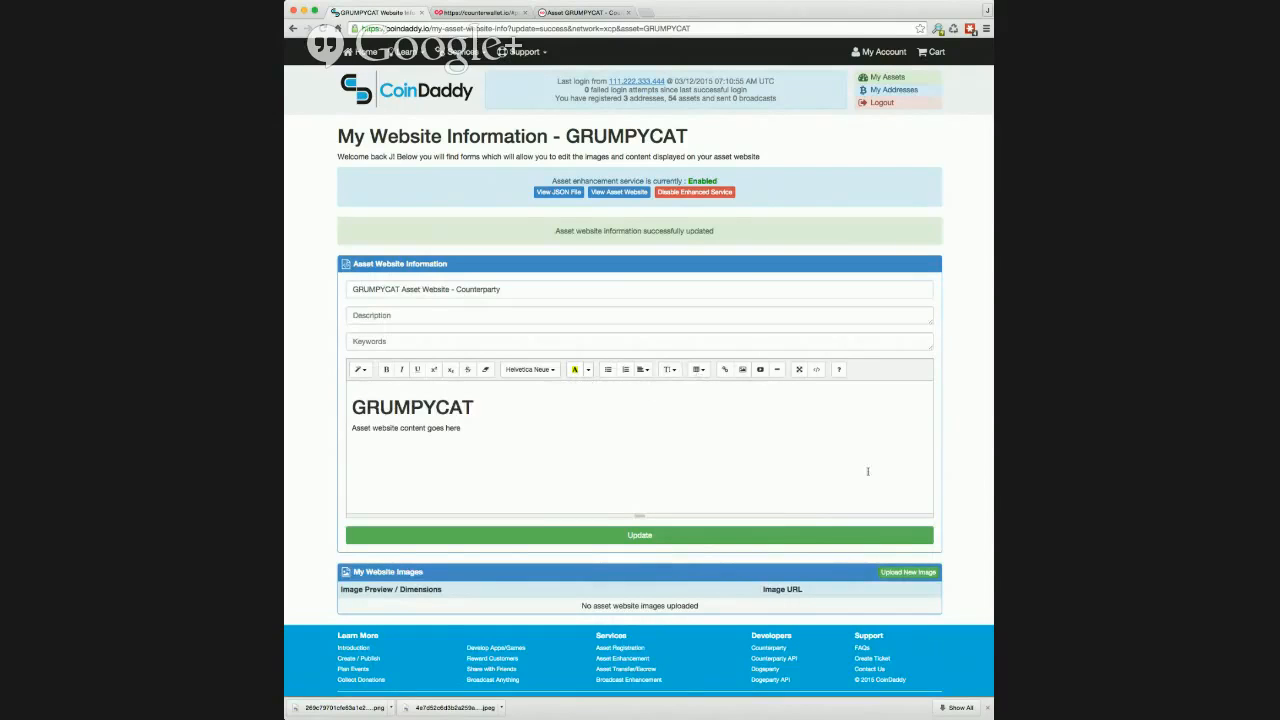
Step: Upload the grumpy cat PNG picture as a new website image and select its image URL
{"action": "scroll", "coordinate": [865, 471], "scroll_direction": "down", "scroll_amount": 1}
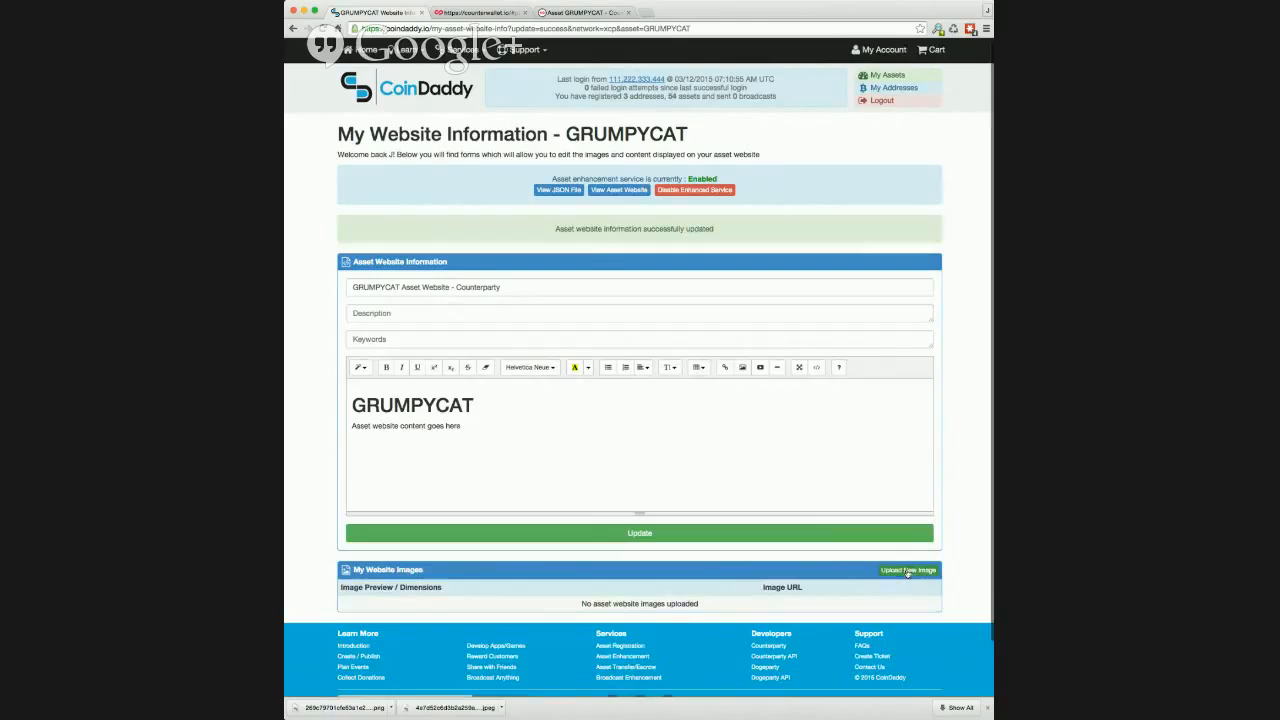
{"action": "left_click", "coordinate": [907, 571]}
{"action": "double_click", "coordinate": [571, 211]}
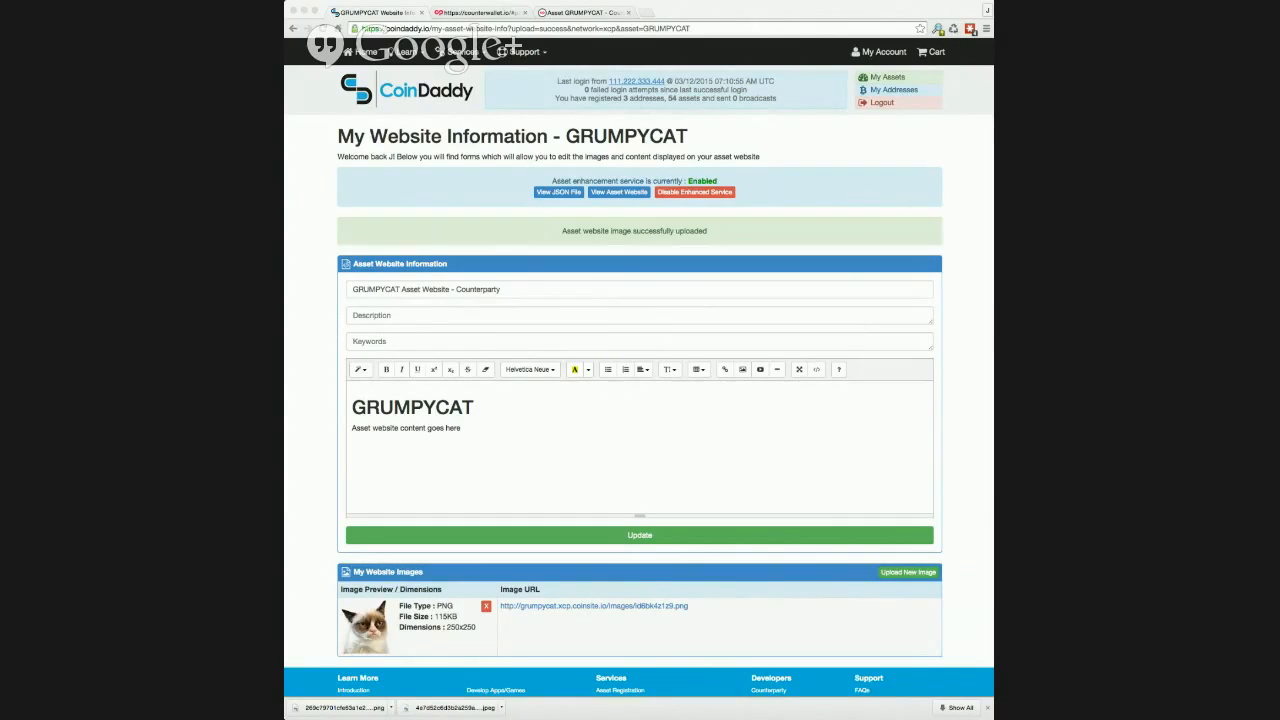
{"action": "left_click", "coordinate": [719, 611]}
{"action": "left_click_drag", "start_coordinate": [704, 609], "coordinate": [503, 607]}
{"action": "key", "text": "super+c"}
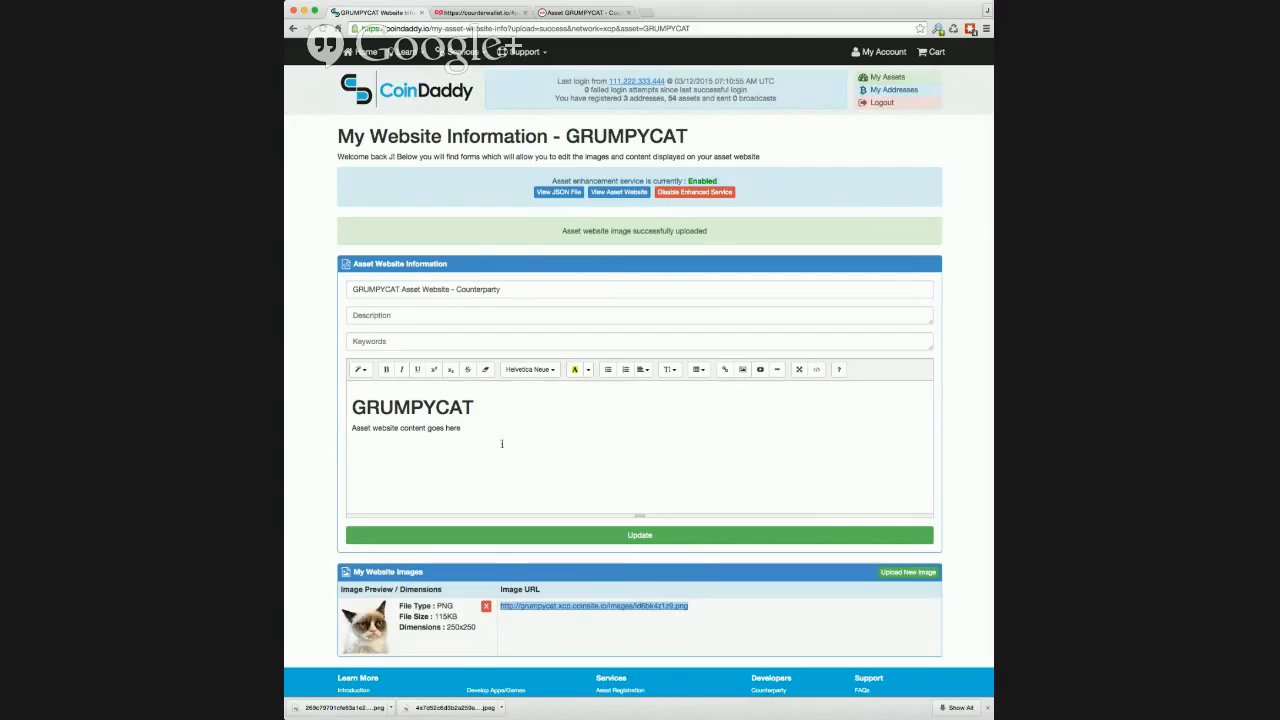
Step: Replace the placeholder website content with the heading "This is my grumpycat website" and start a new line below it
{"action": "left_click_drag", "start_coordinate": [504, 430], "coordinate": [352, 402]}
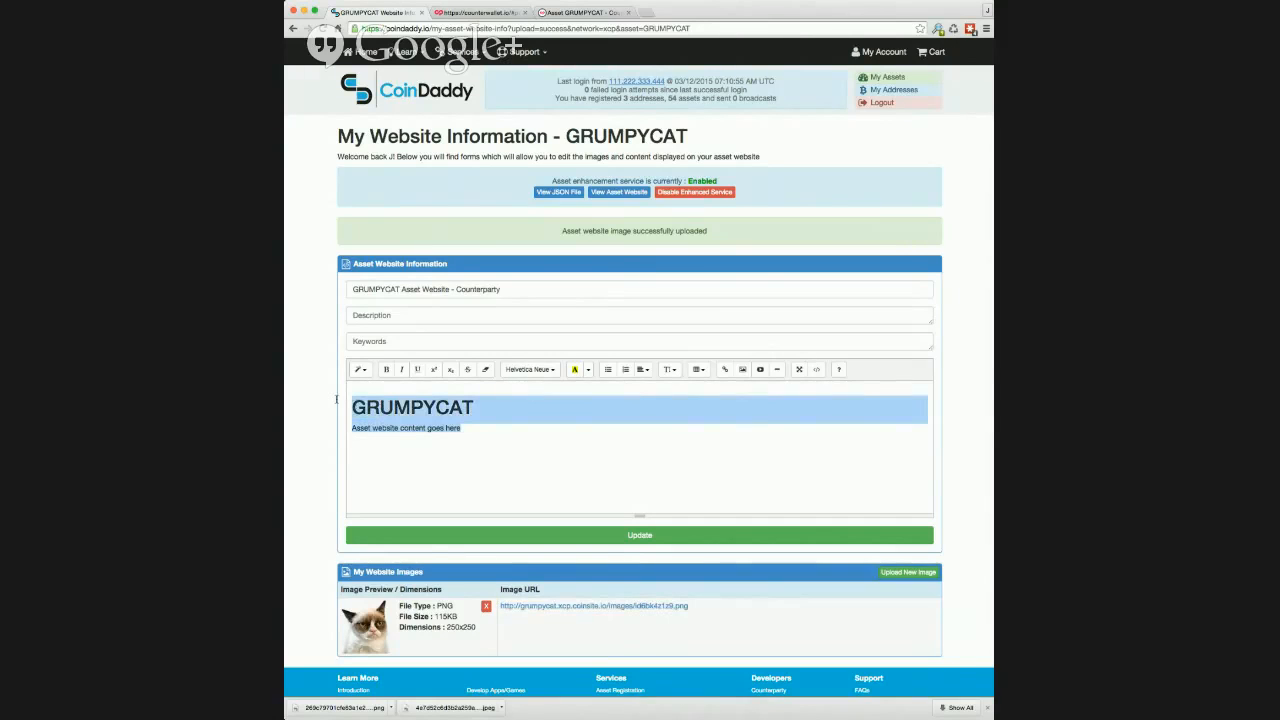
{"action": "type", "text": "This is my g"}
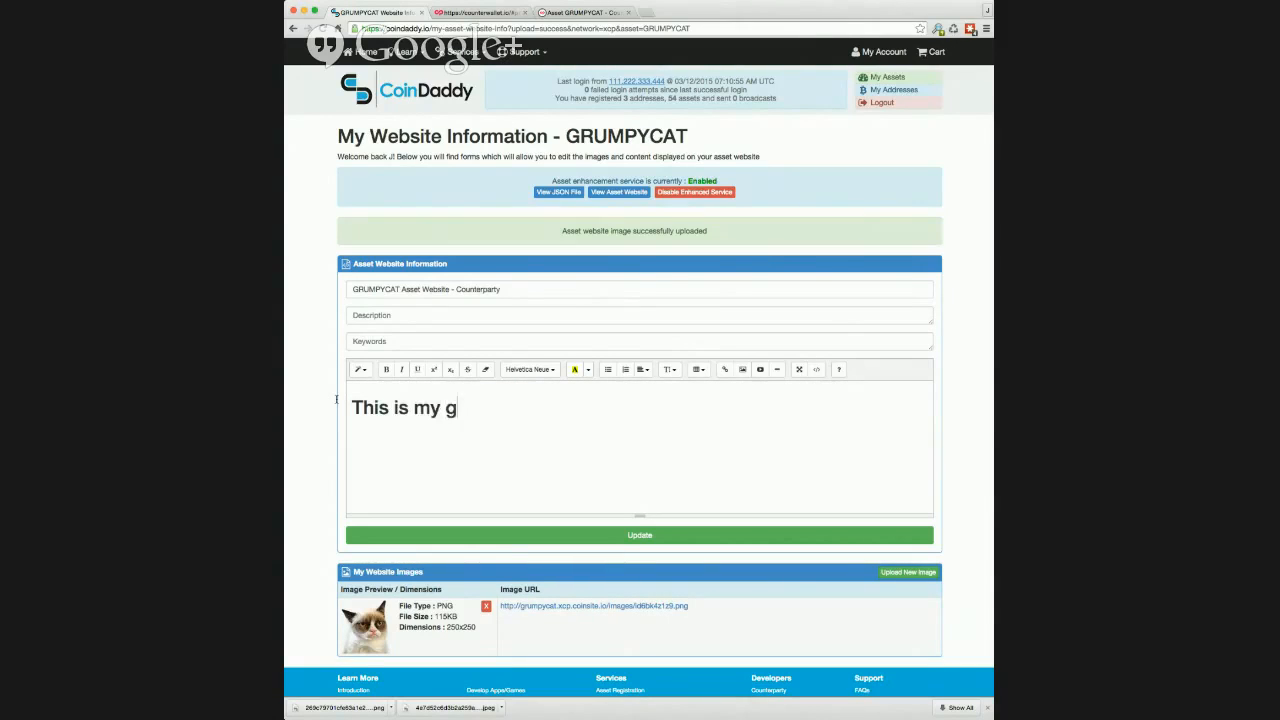
{"action": "type", "text": "rumpycat webs"}
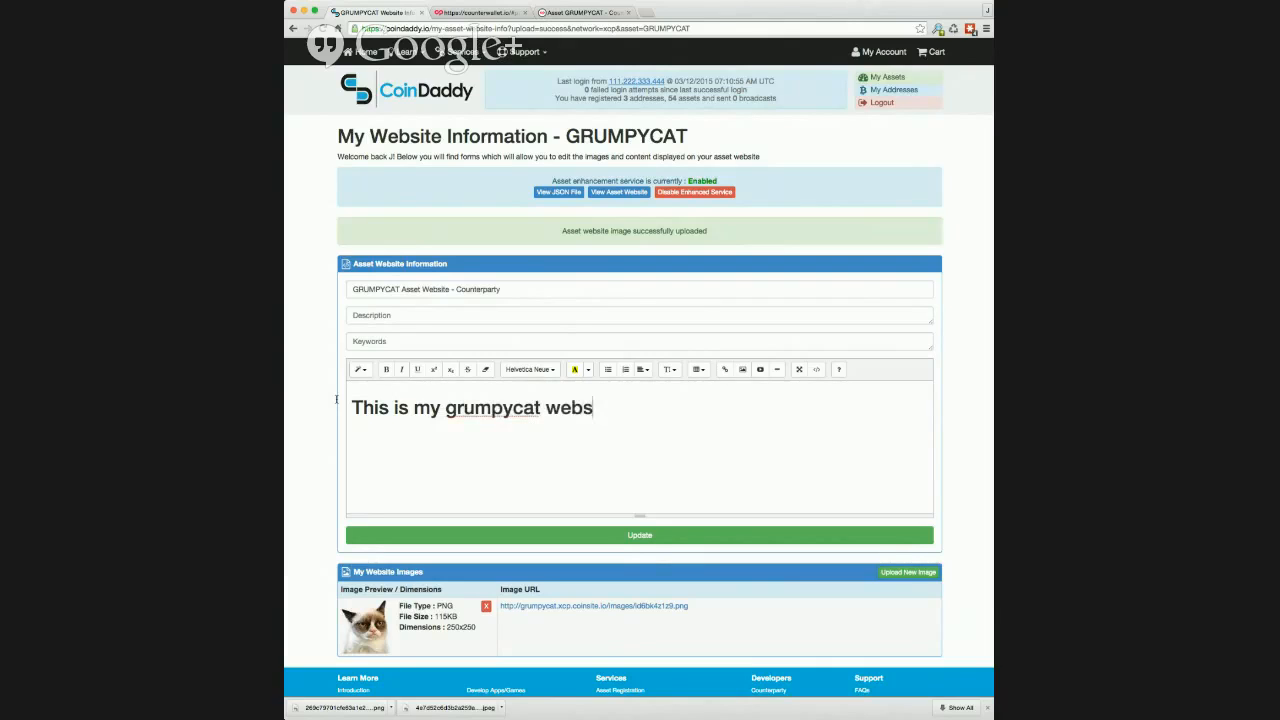
{"action": "type", "text": "ite"}
{"action": "key", "text": "Return"}
Step: Insert the uploaded grumpy cat picture below the heading using its copied image URL
{"action": "left_click", "coordinate": [670, 370]}
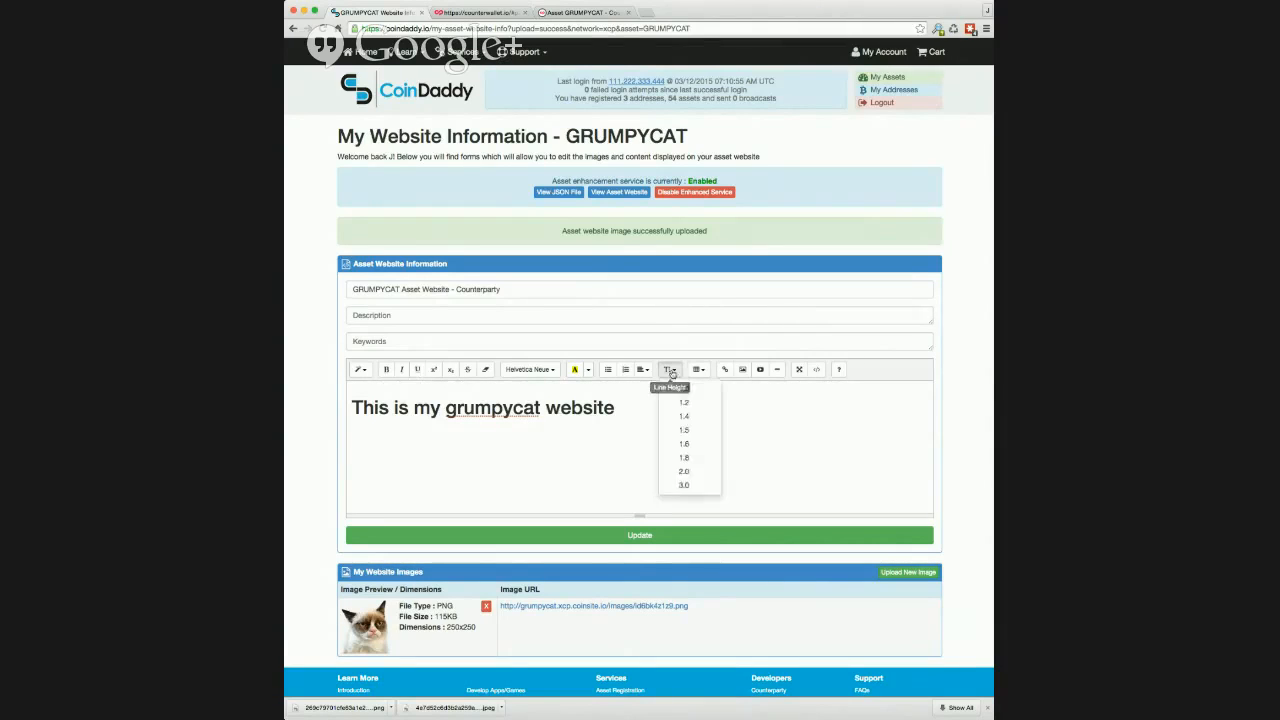
{"action": "left_click", "coordinate": [670, 370]}
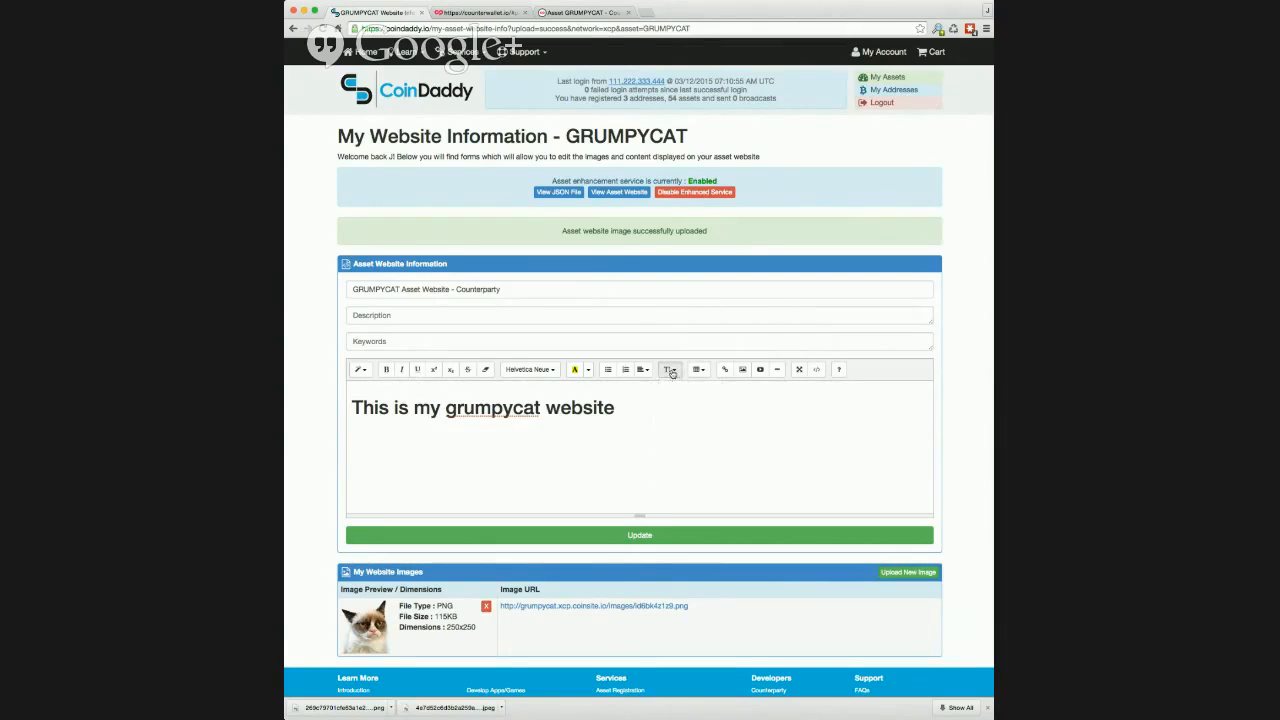
{"action": "left_click", "coordinate": [534, 429]}
{"action": "left_click", "coordinate": [742, 369]}
{"action": "key", "text": "super+v"}
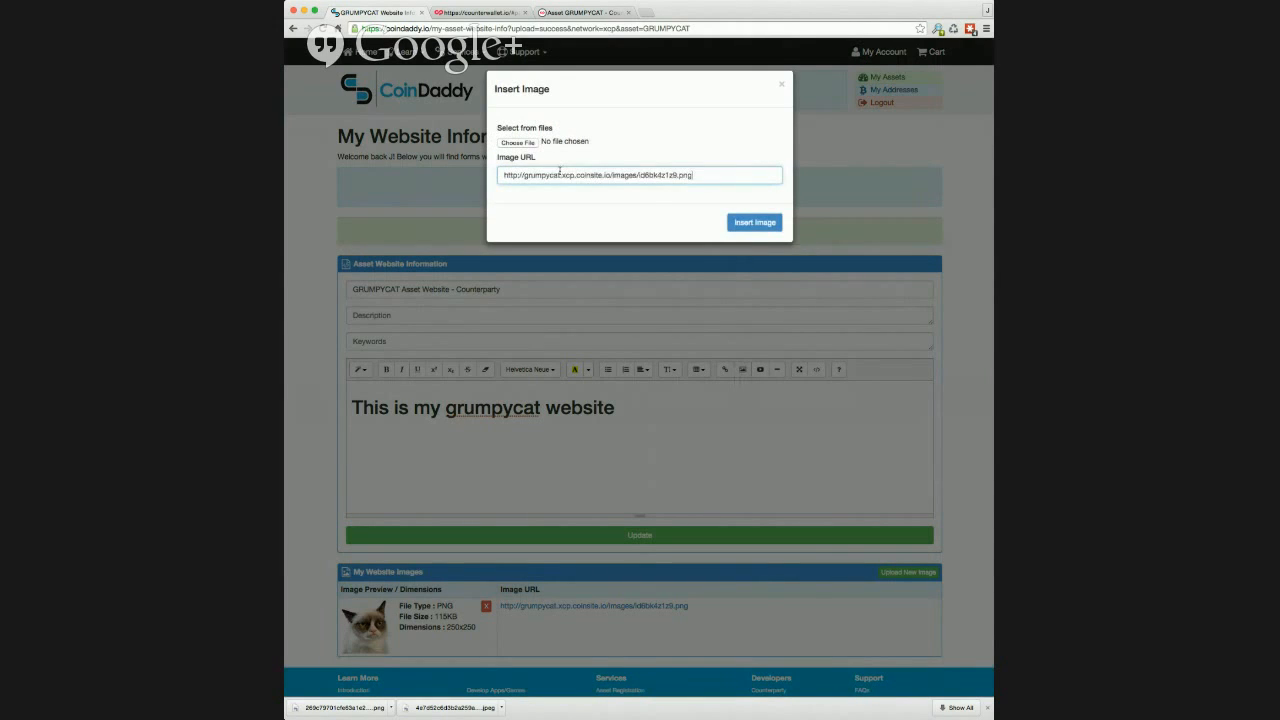
{"action": "left_click", "coordinate": [754, 222]}
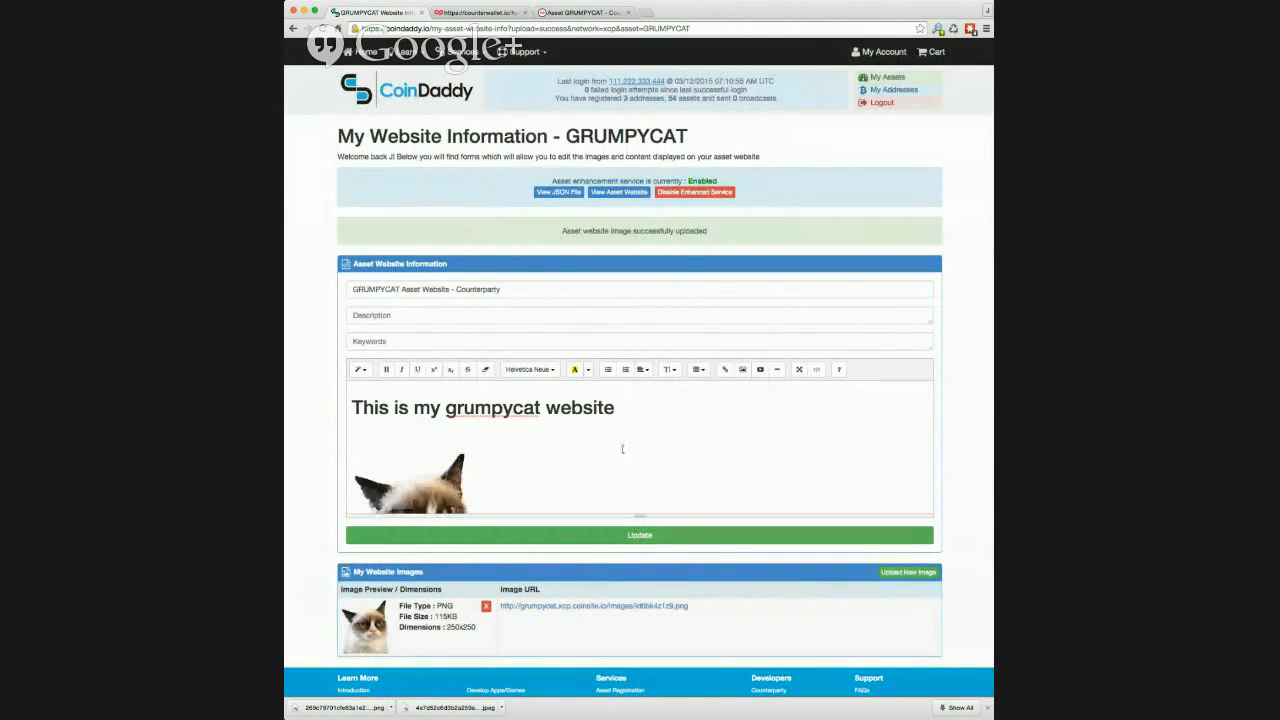
Step: Center the heading and grumpy cat picture, and save the updated website content
{"action": "left_click_drag", "start_coordinate": [609, 504], "coordinate": [327, 381]}
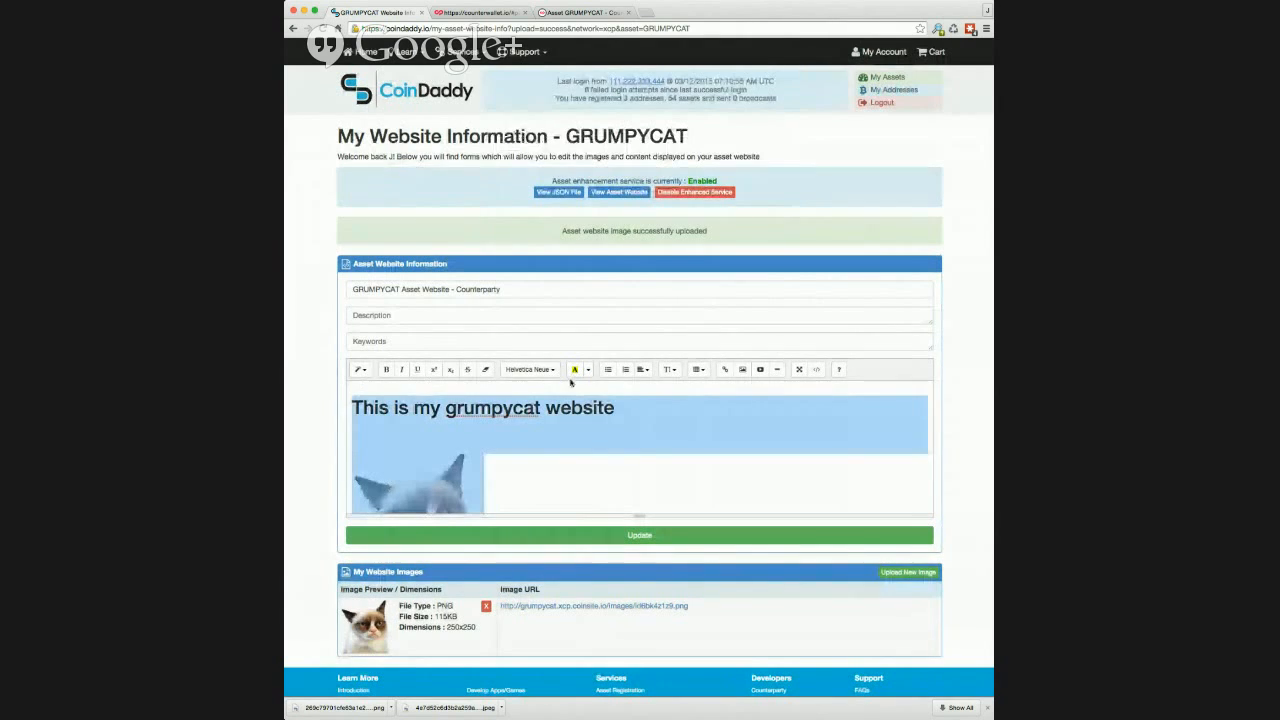
{"action": "left_click", "coordinate": [645, 370]}
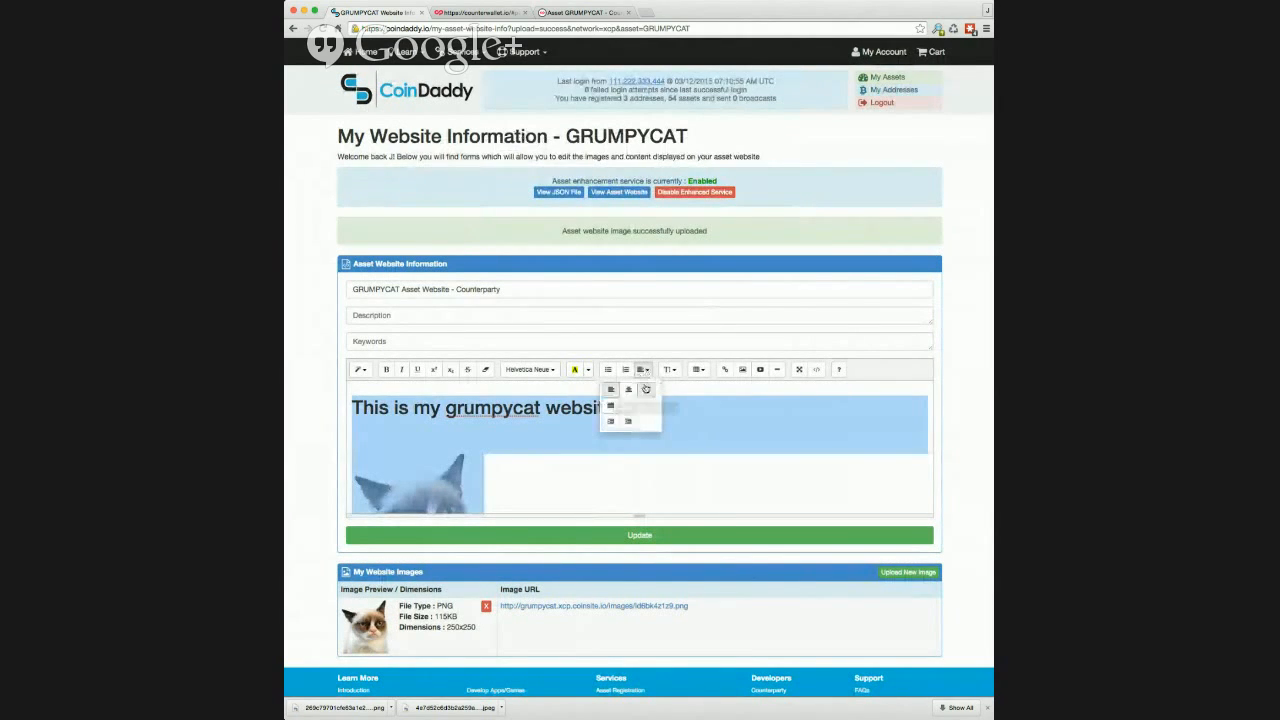
{"action": "left_click", "coordinate": [629, 398]}
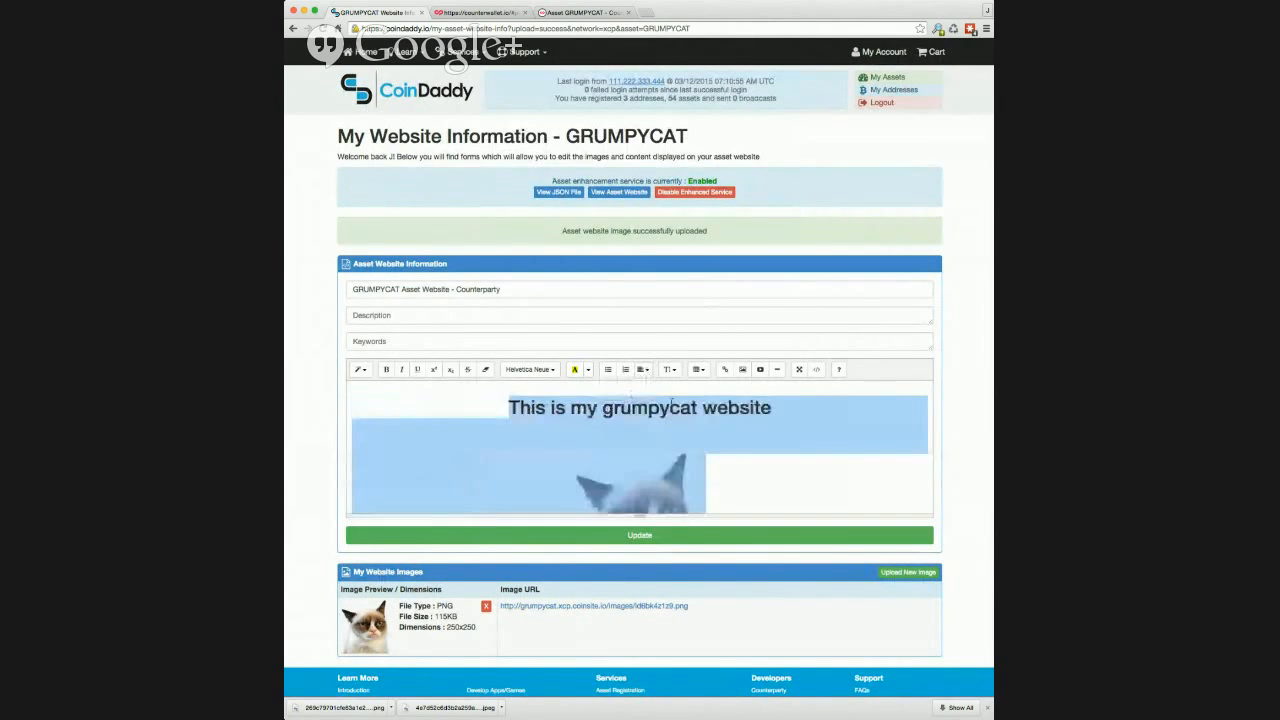
{"action": "left_click", "coordinate": [690, 533]}
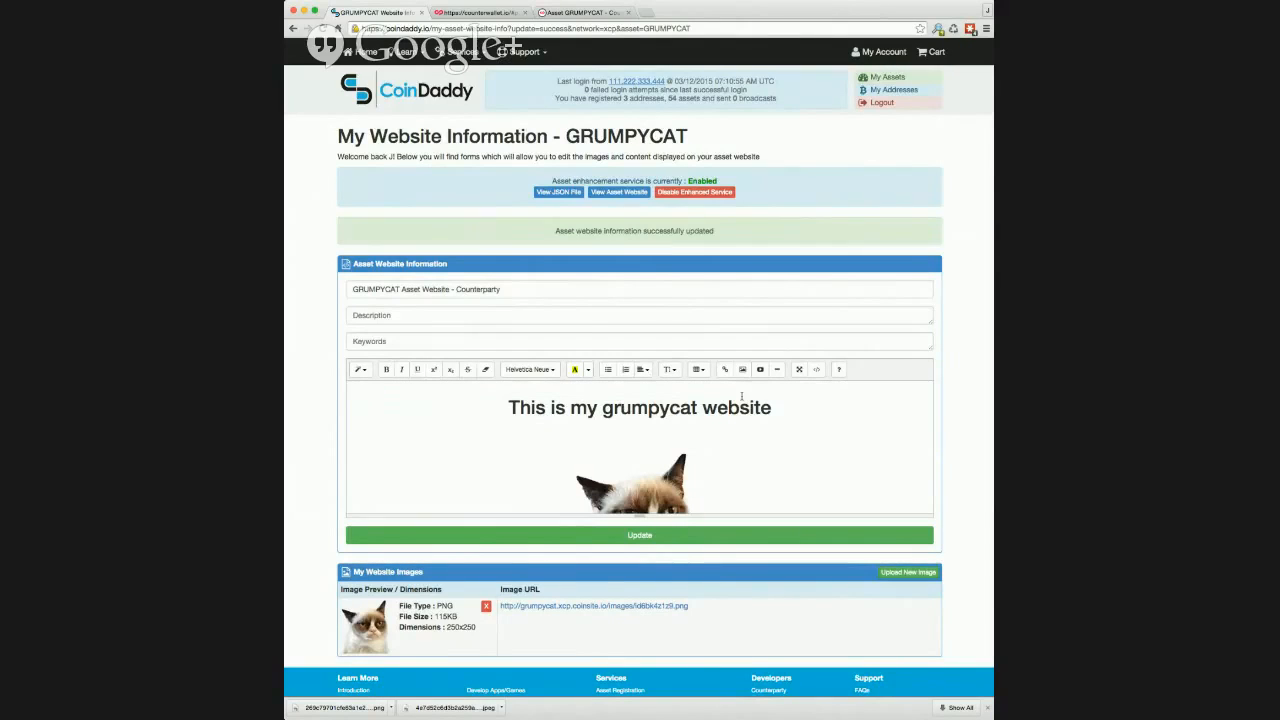
Step: View GRUMPYCAT's published asset website and return to its website information page
{"action": "left_click", "coordinate": [618, 192]}
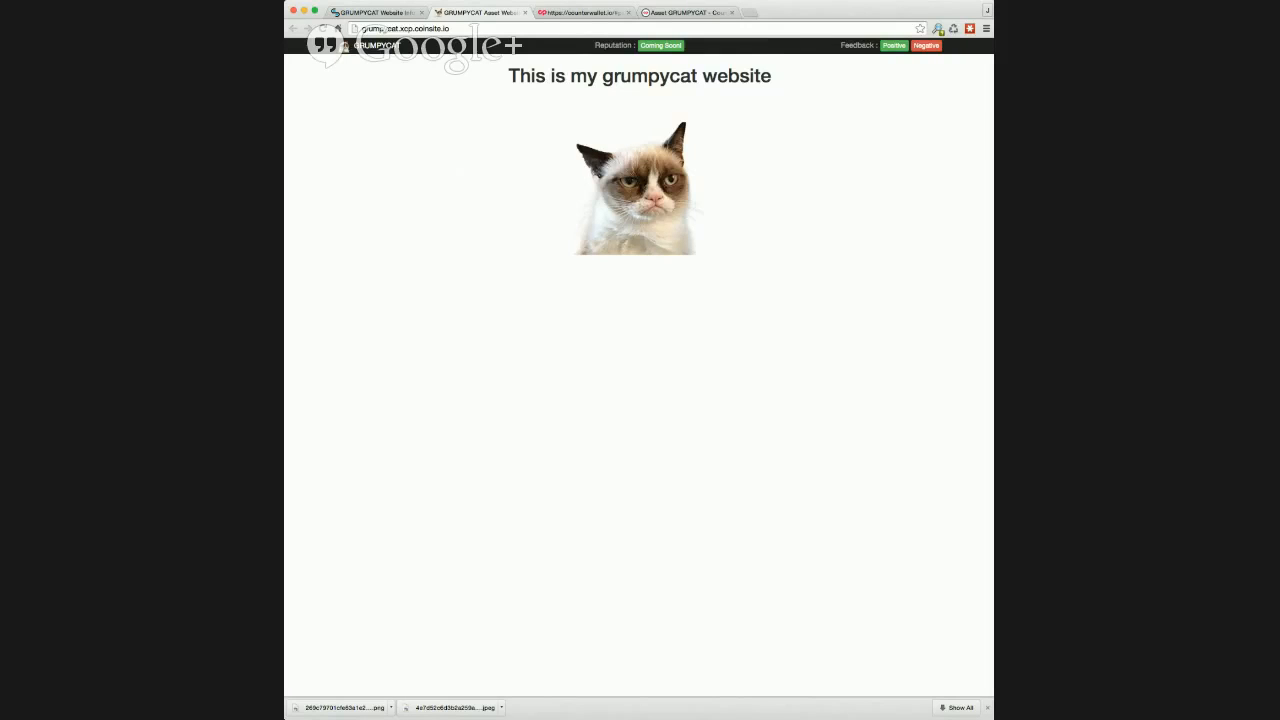
{"action": "key", "text": "super+Tab"}
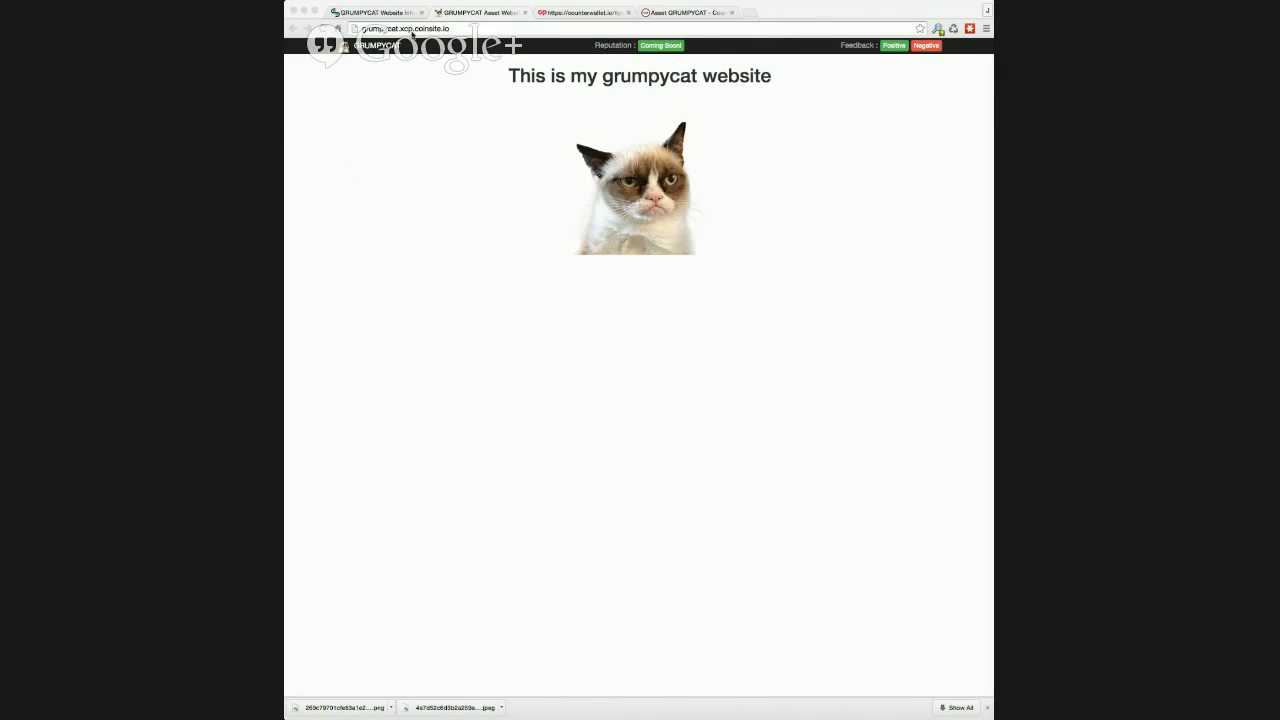
{"action": "left_click", "coordinate": [389, 13]}
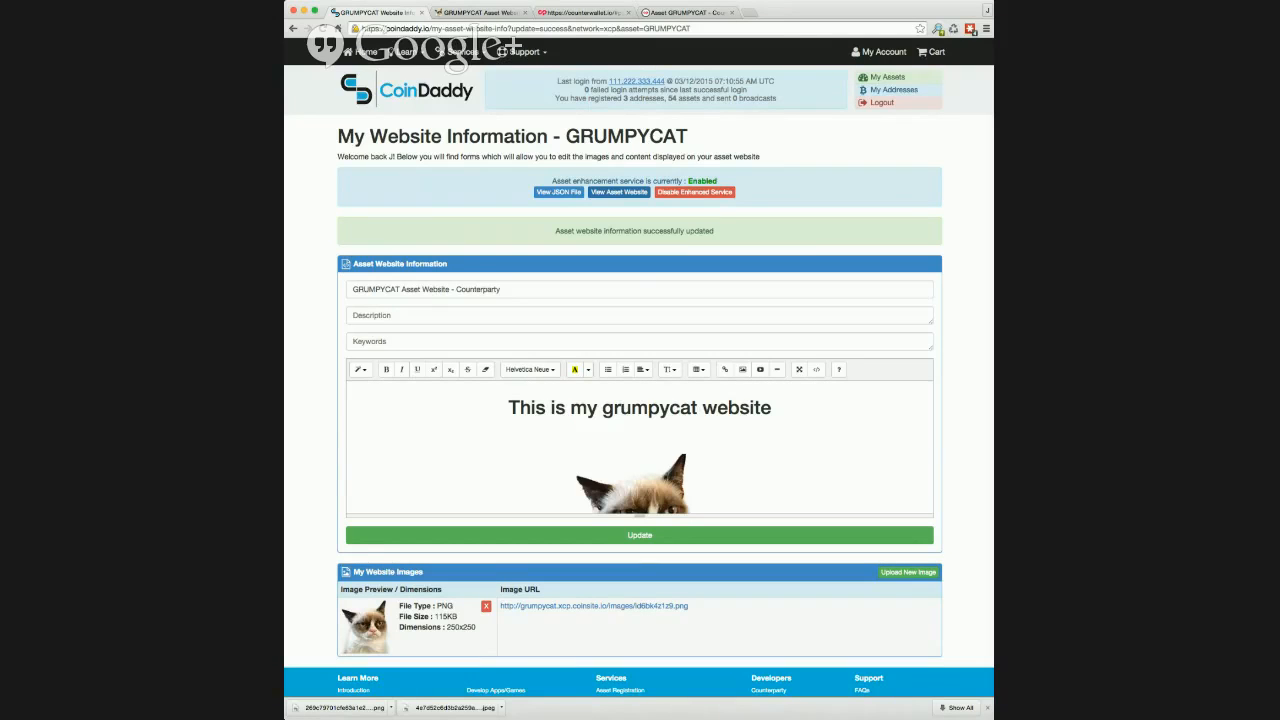
Step: Show the HTML source of the website content in the full-screen editor
{"action": "left_click", "coordinate": [800, 371]}
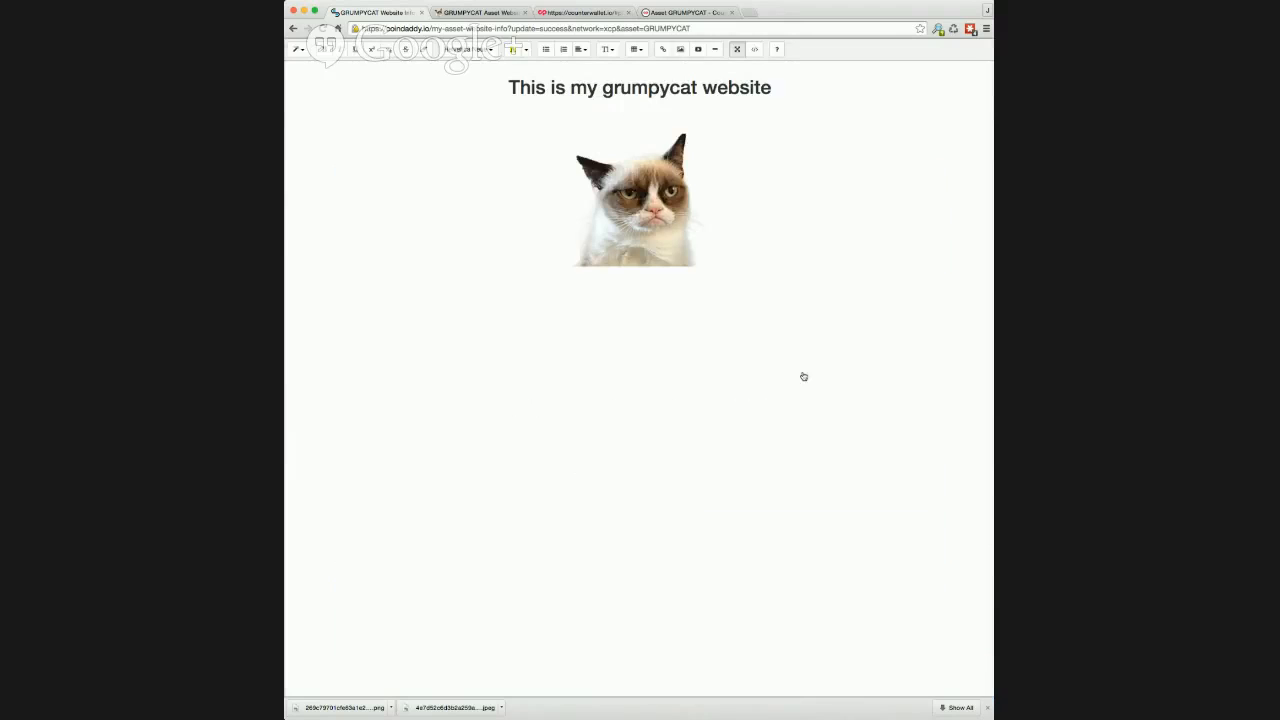
{"action": "left_click", "coordinate": [754, 49]}
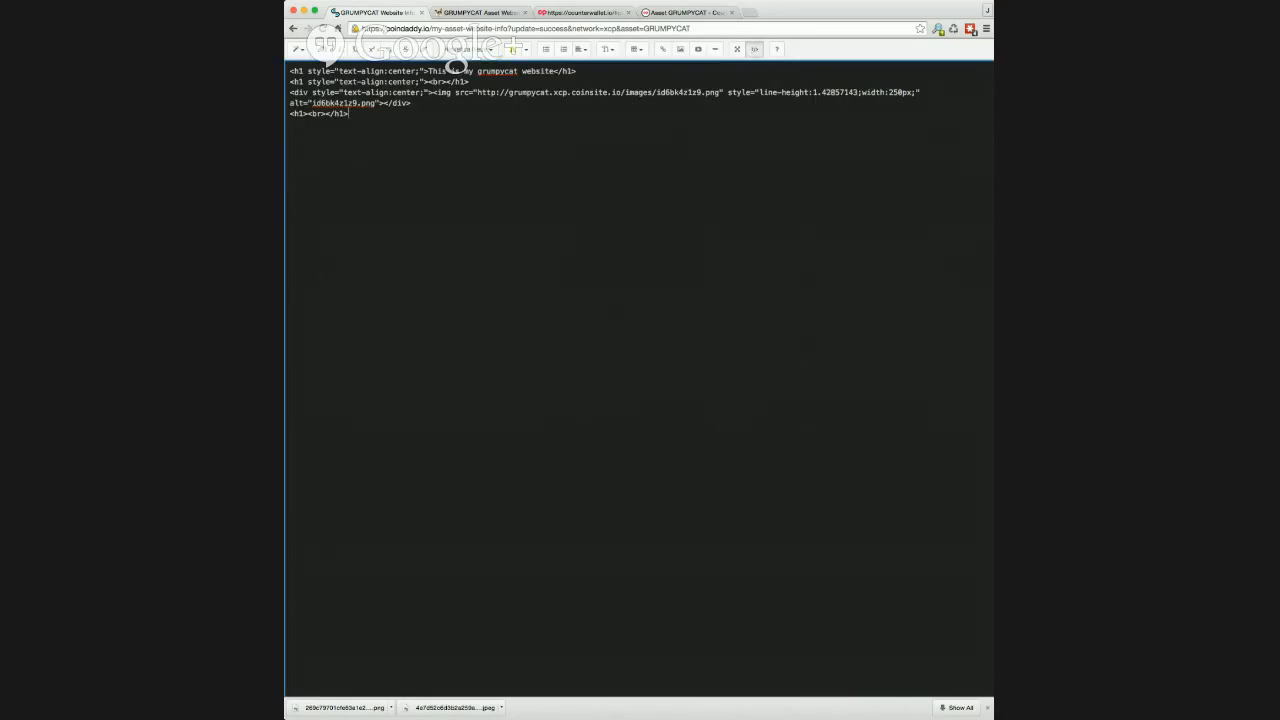
{"action": "key", "text": "super+Tab"}
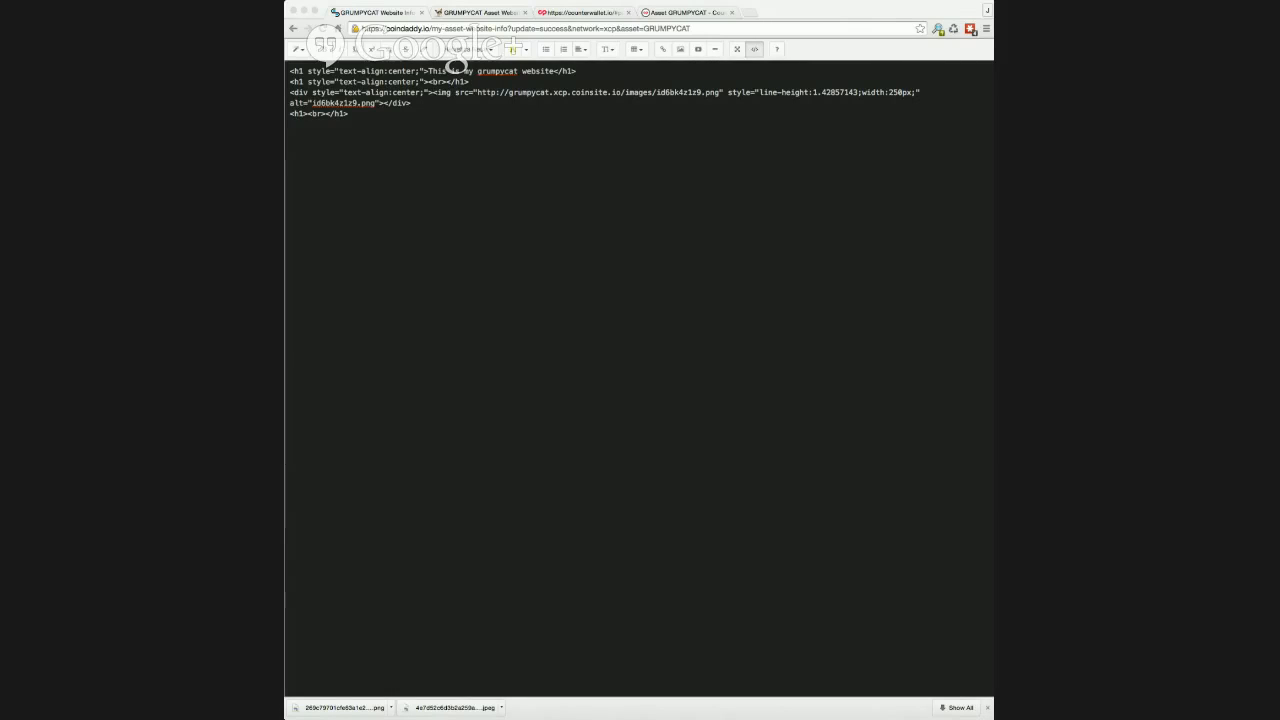
Step: Open Bootstrap's theme example at getbootstrap.com/examples/theme in a new browser tab and view its page source
{"action": "left_click", "coordinate": [747, 14]}
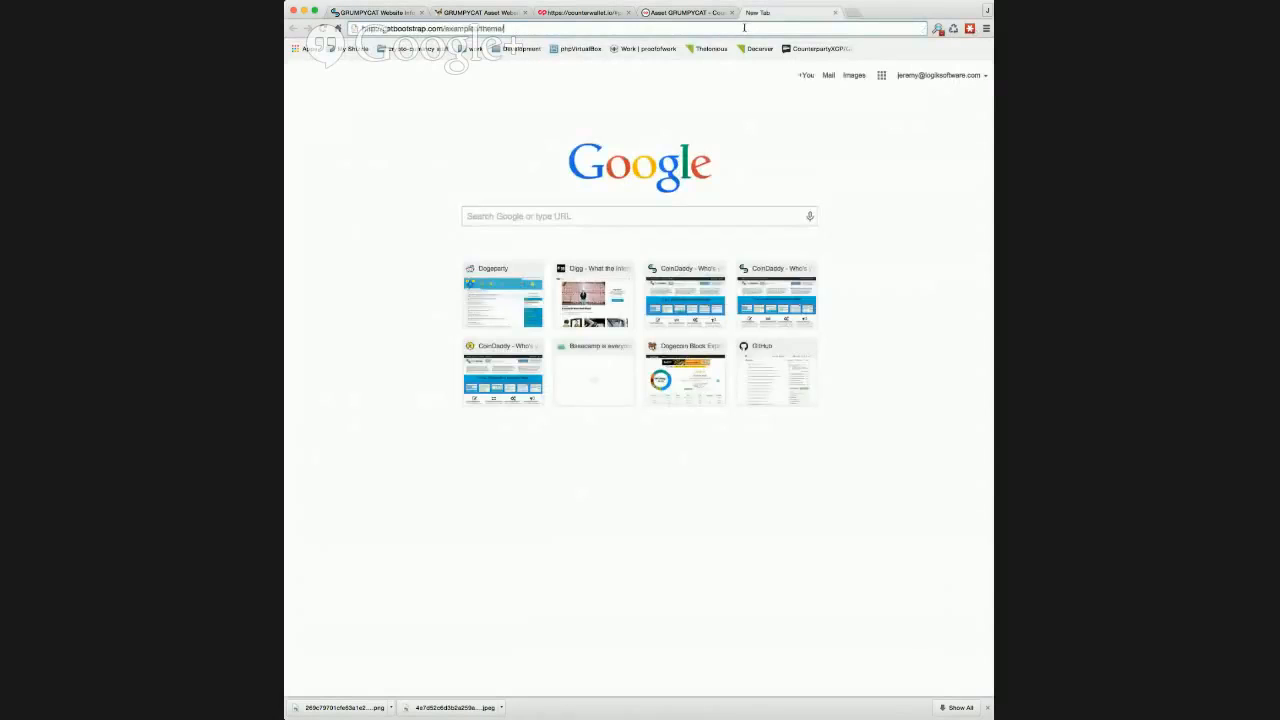
{"action": "key", "text": "Return"}
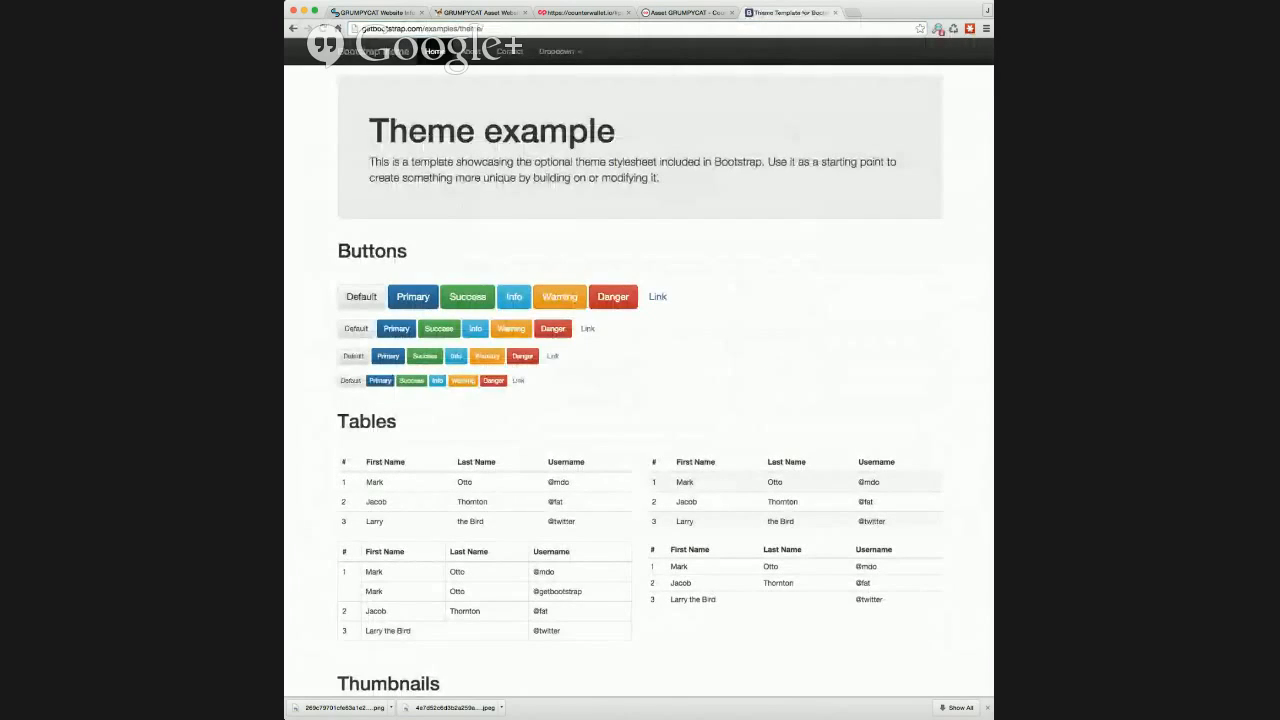
{"action": "key", "text": "super+alt+u"}
Step: Select and copy the theme example's main container markup down to the closing "/container" comment
{"action": "scroll", "coordinate": [380, 383], "scroll_direction": "down", "scroll_amount": 3}
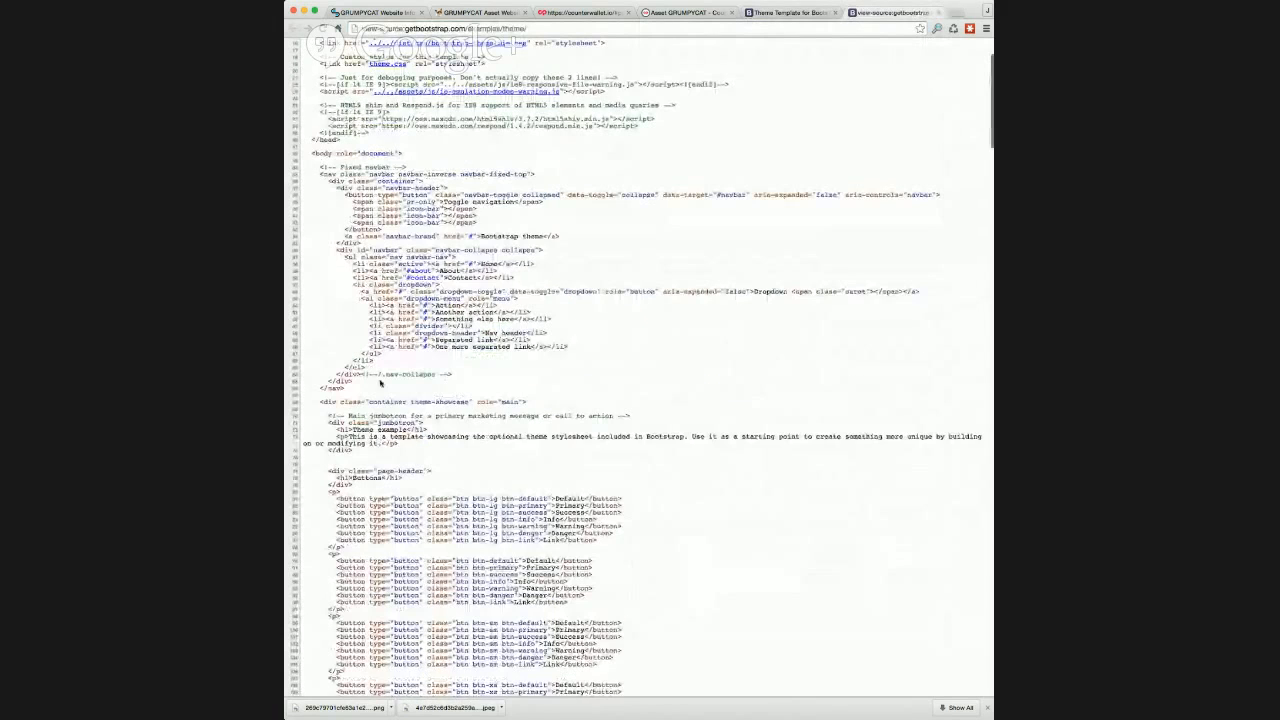
{"action": "scroll", "coordinate": [380, 383], "scroll_direction": "down", "scroll_amount": 15}
{"action": "key", "text": "super+a"}
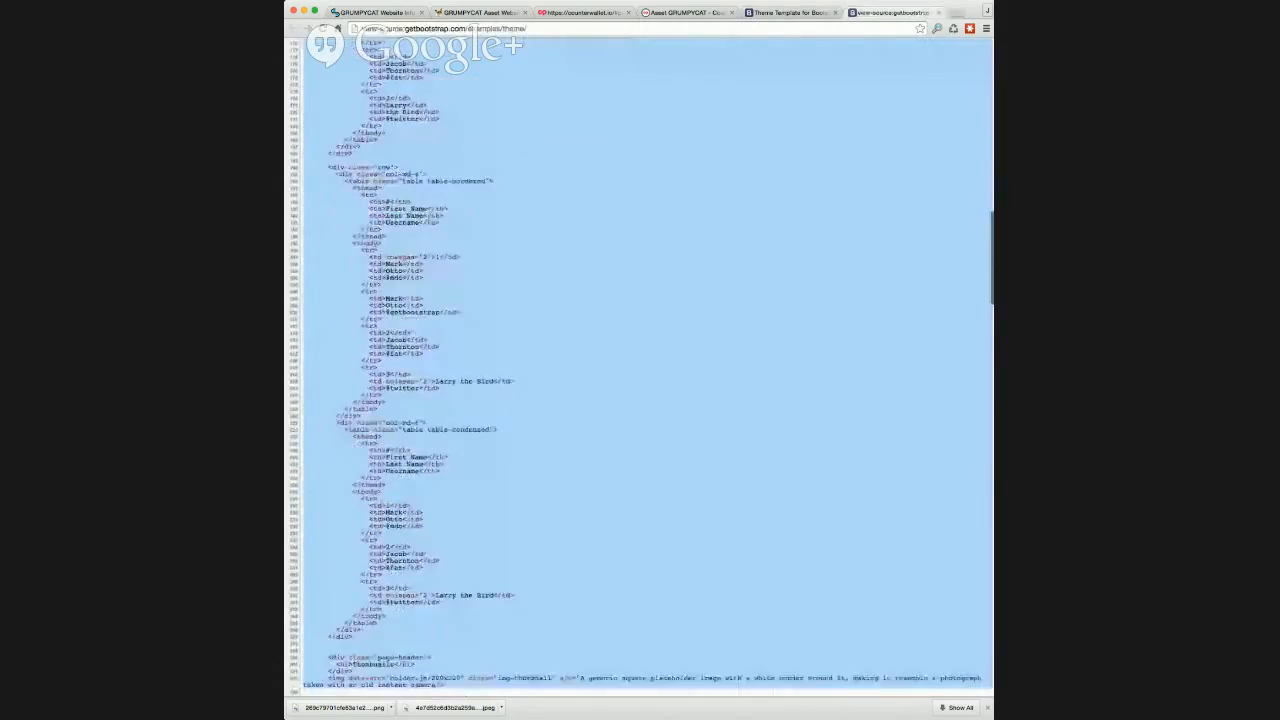
{"action": "scroll", "coordinate": [640, 380], "scroll_direction": "down", "scroll_amount": 20}
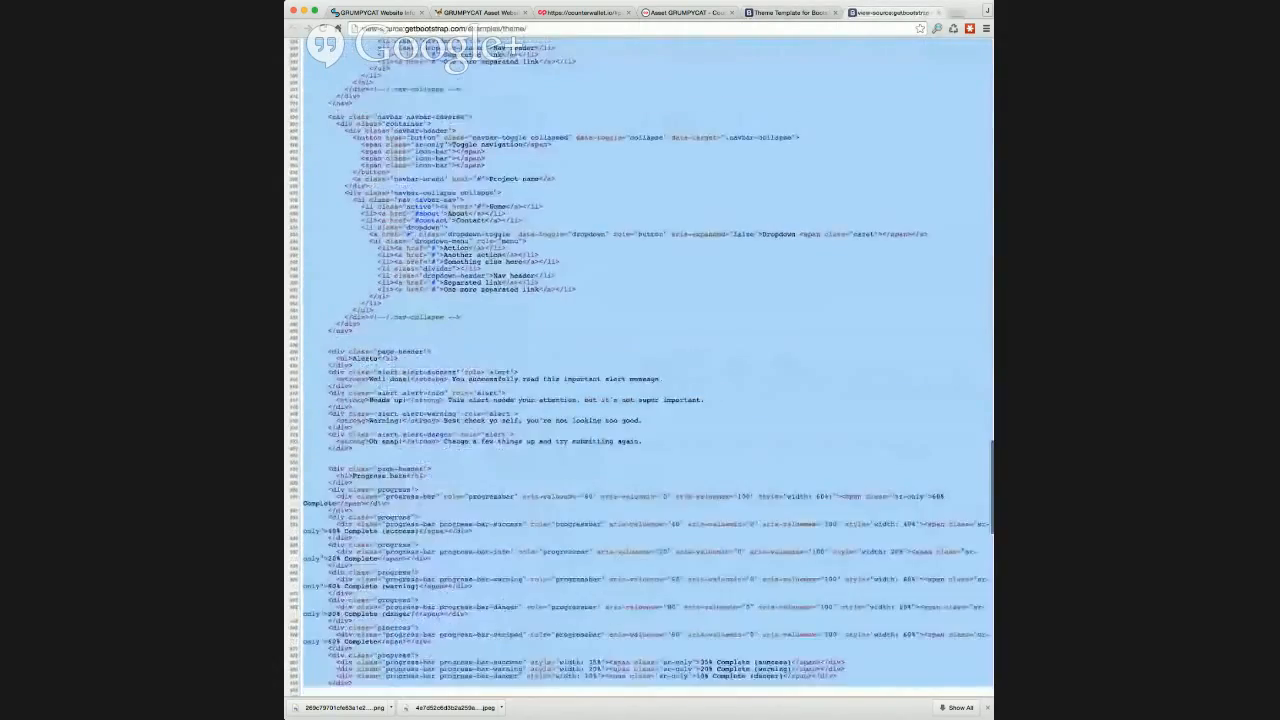
{"action": "left_click_drag", "start_coordinate": [516, 712], "coordinate": [500, 608]}
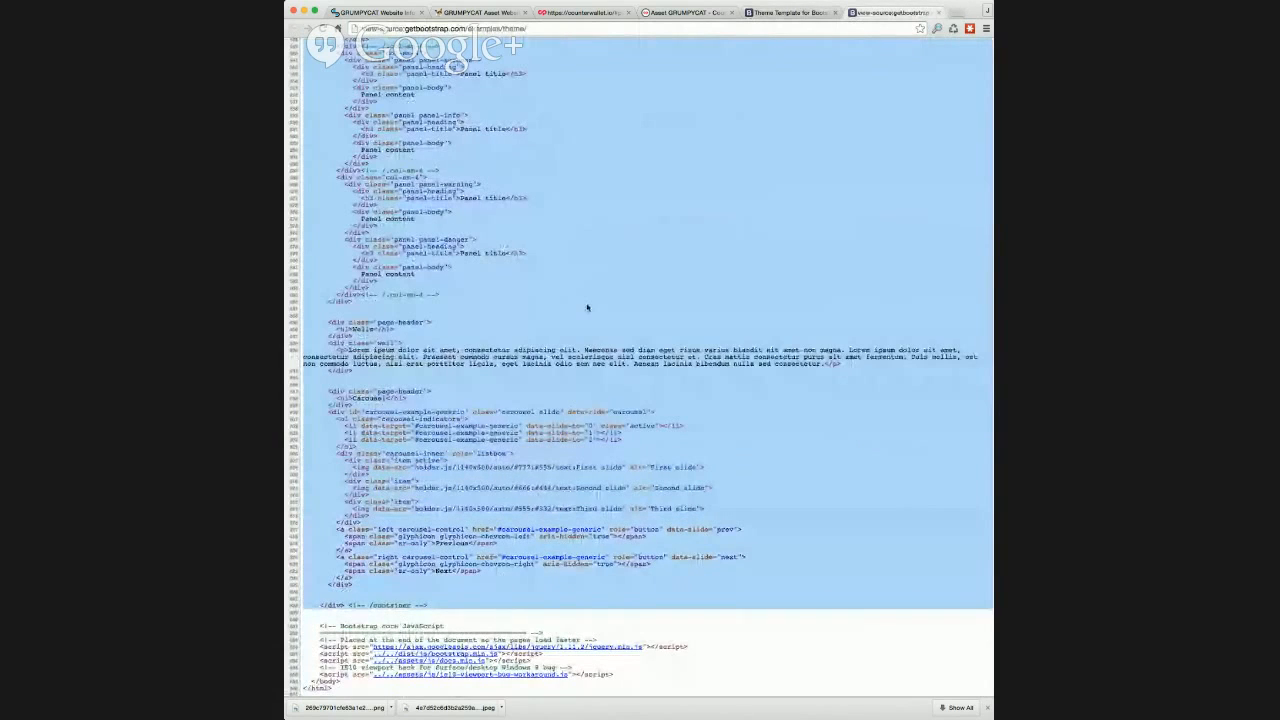
Step: Replace GRUMPYCAT's website HTML with the copied Bootstrap markup, return to the normal editor and save the content
{"action": "left_click", "coordinate": [372, 12]}
{"action": "key", "text": "ctrl+a"}
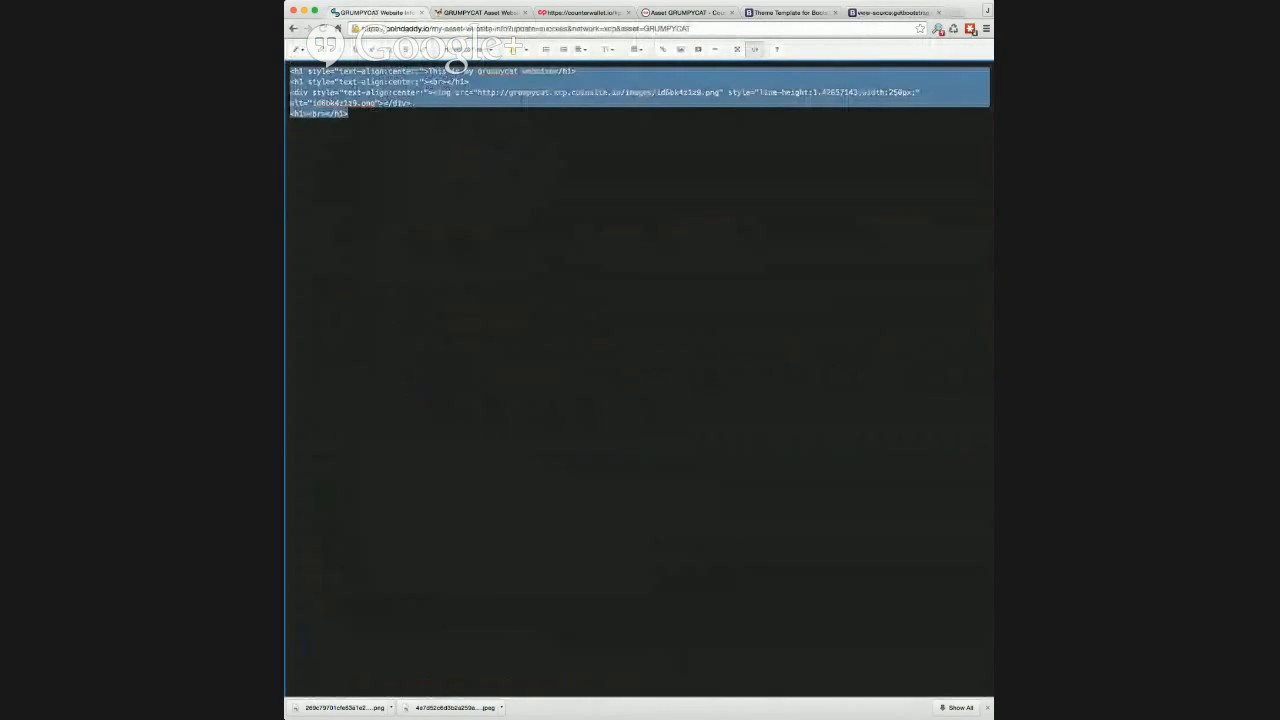
{"action": "key", "text": "ctrl+v"}
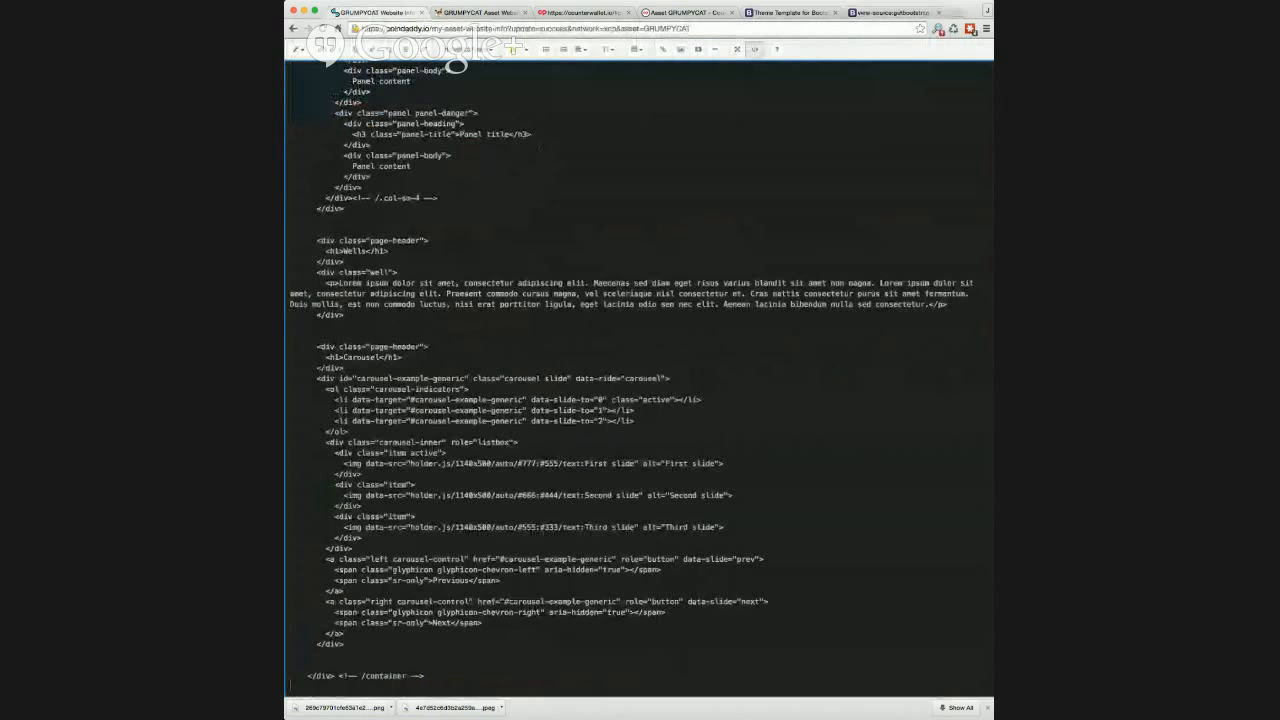
{"action": "left_click", "coordinate": [757, 50]}
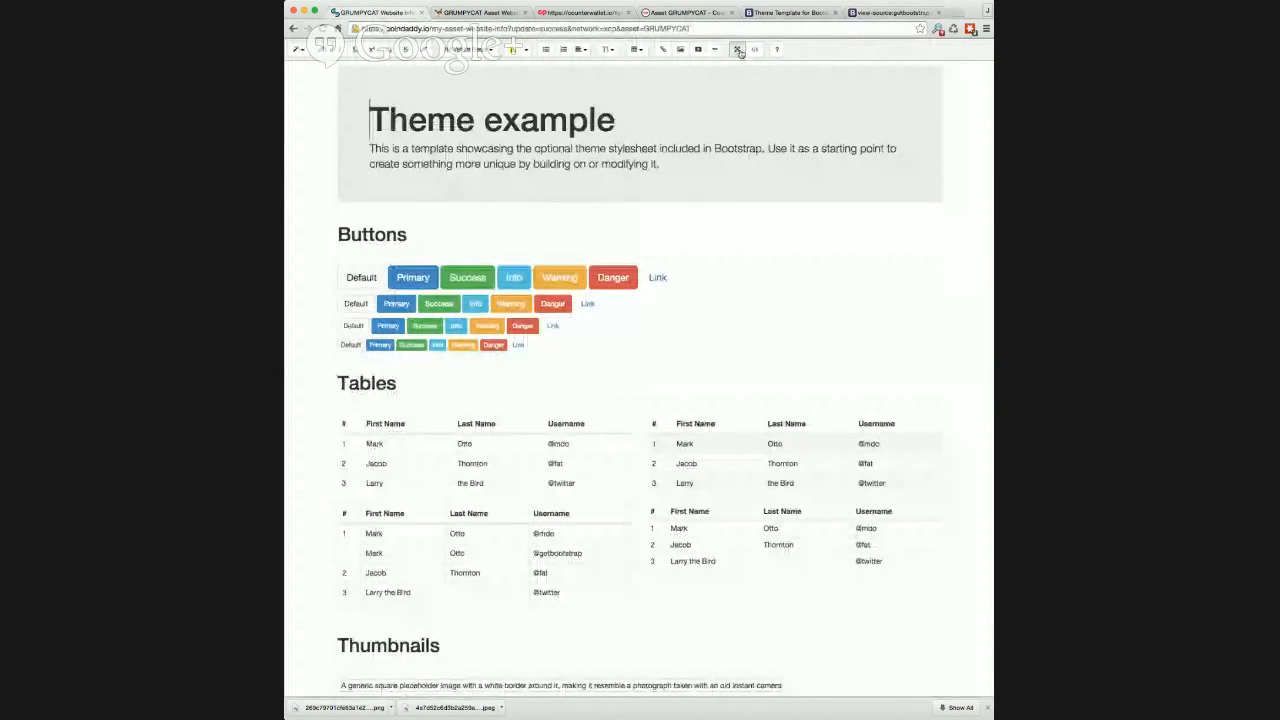
{"action": "left_click", "coordinate": [738, 50]}
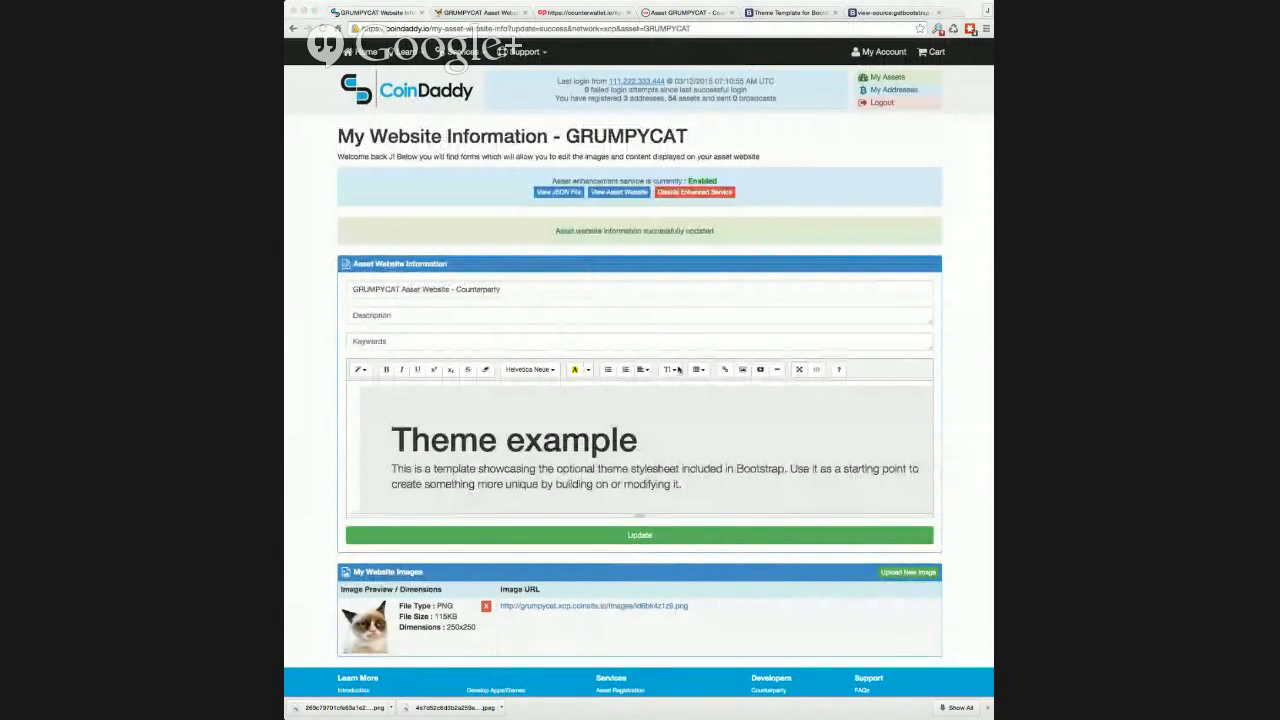
{"action": "left_click", "coordinate": [646, 537]}
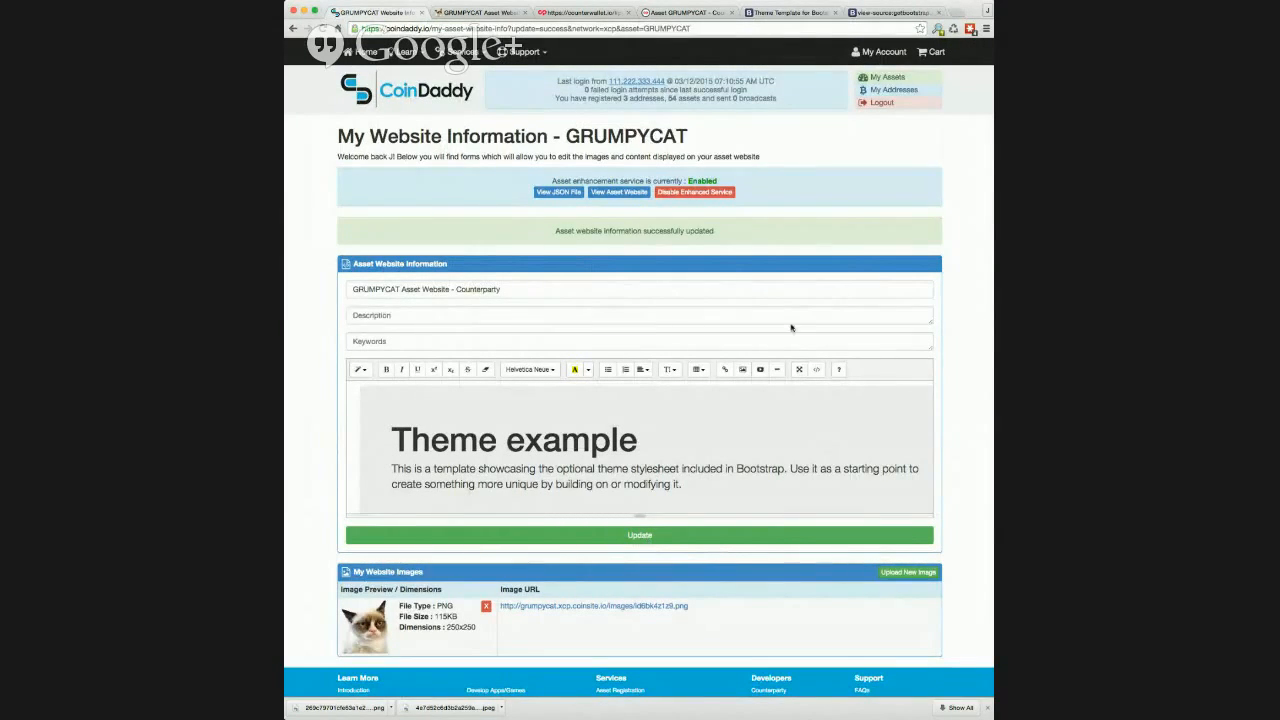
Step: Reload the published GRUMPYCAT website and examine how its sections adapt to a narrower browser window
{"action": "left_click", "coordinate": [476, 12]}
{"action": "left_click", "coordinate": [324, 30]}
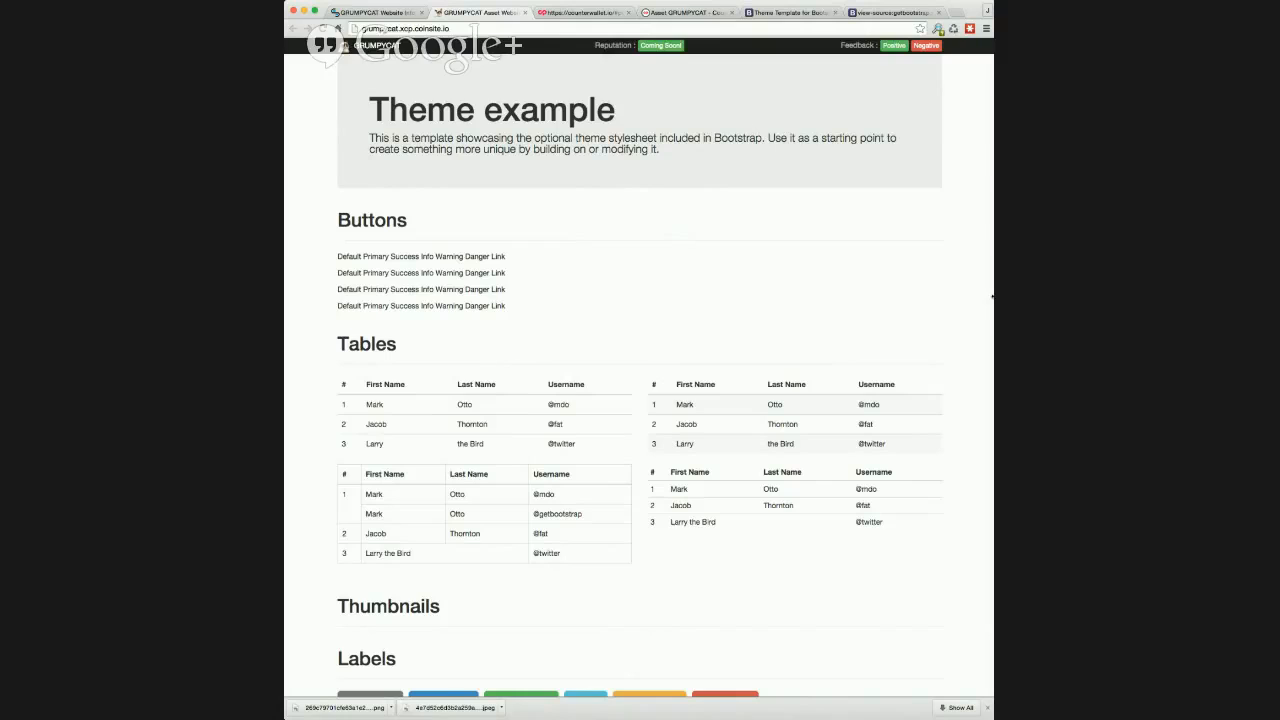
{"action": "left_click_drag", "start_coordinate": [992, 296], "coordinate": [790, 272]}
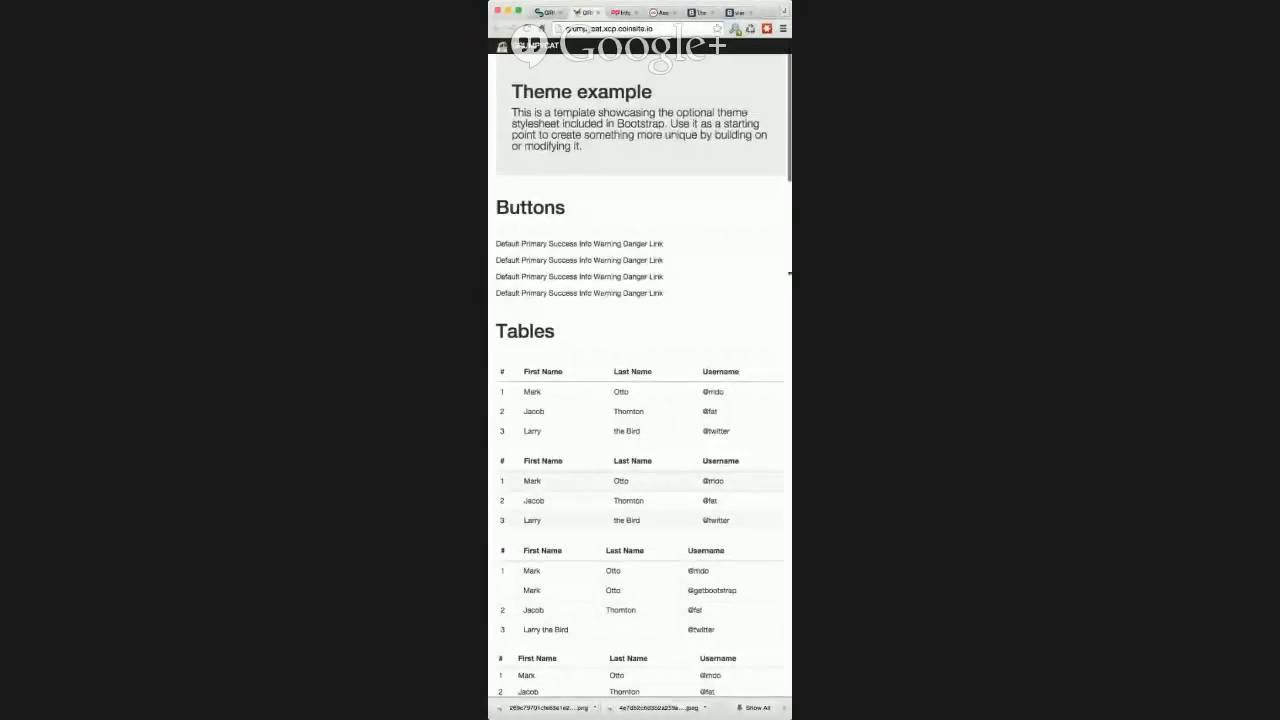
{"action": "scroll", "coordinate": [736, 246], "scroll_direction": "down", "scroll_amount": 8}
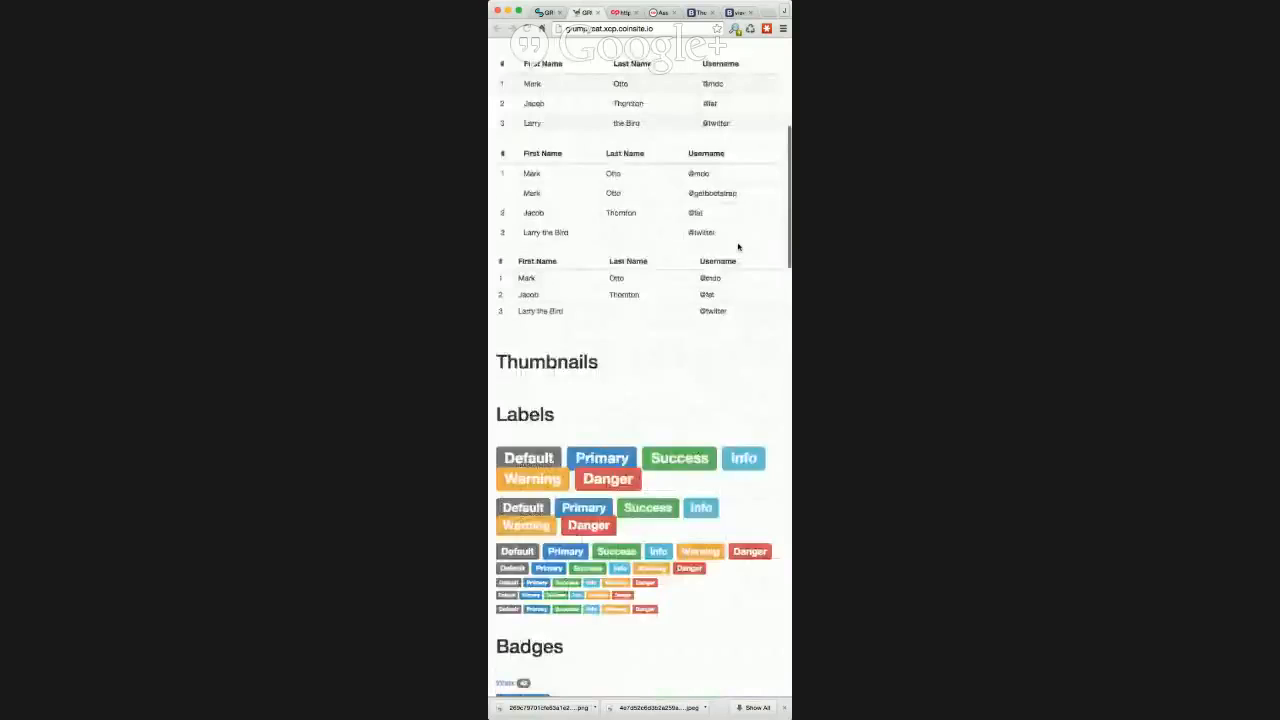
{"action": "scroll", "coordinate": [738, 246], "scroll_direction": "down", "scroll_amount": 15}
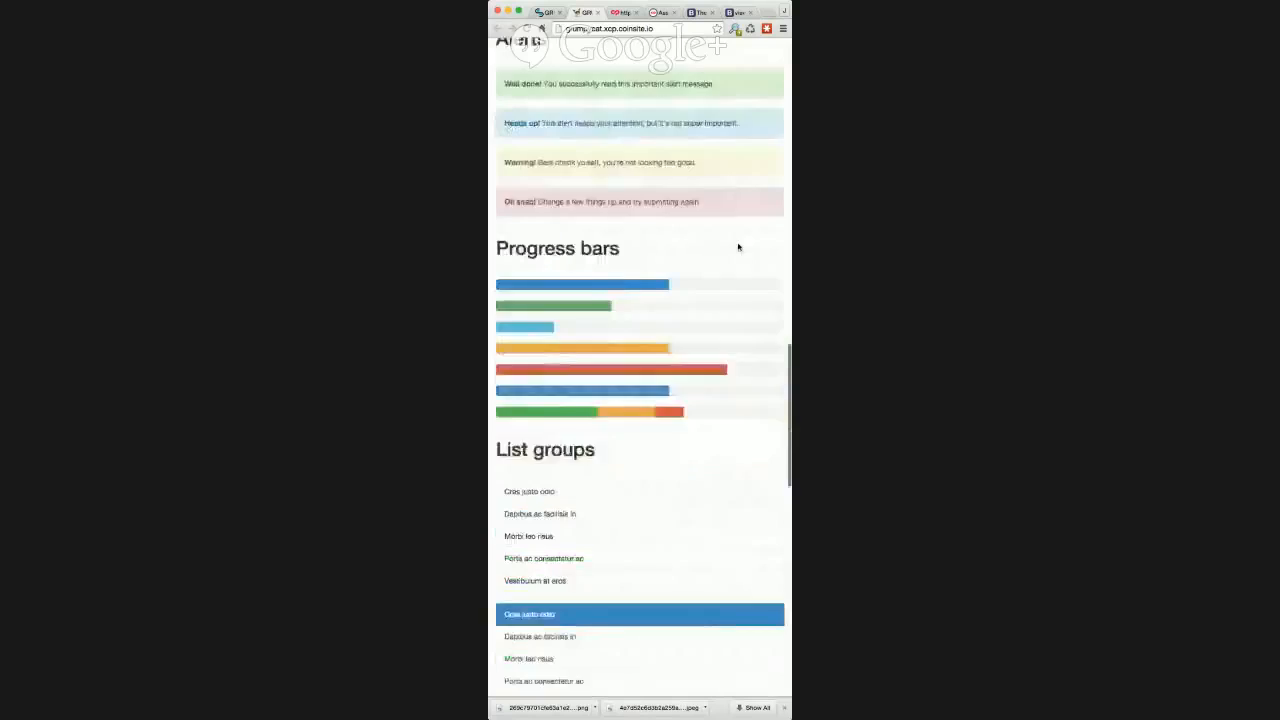
{"action": "scroll", "coordinate": [738, 246], "scroll_direction": "down", "scroll_amount": 5}
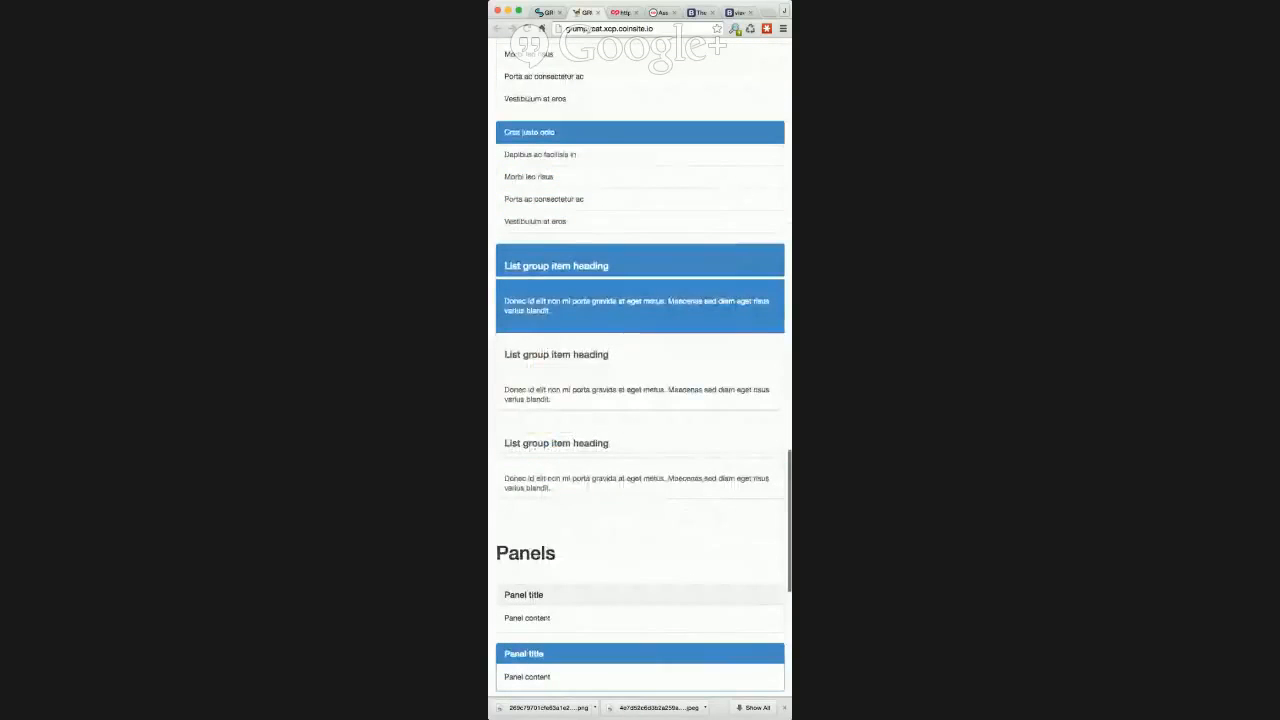
Step: Examine the list groups and panels at phone-like window width, and widen the window to compare the layout
{"action": "left_click_drag", "start_coordinate": [791, 228], "coordinate": [746, 228]}
{"action": "scroll", "coordinate": [707, 227], "scroll_direction": "down", "scroll_amount": 5}
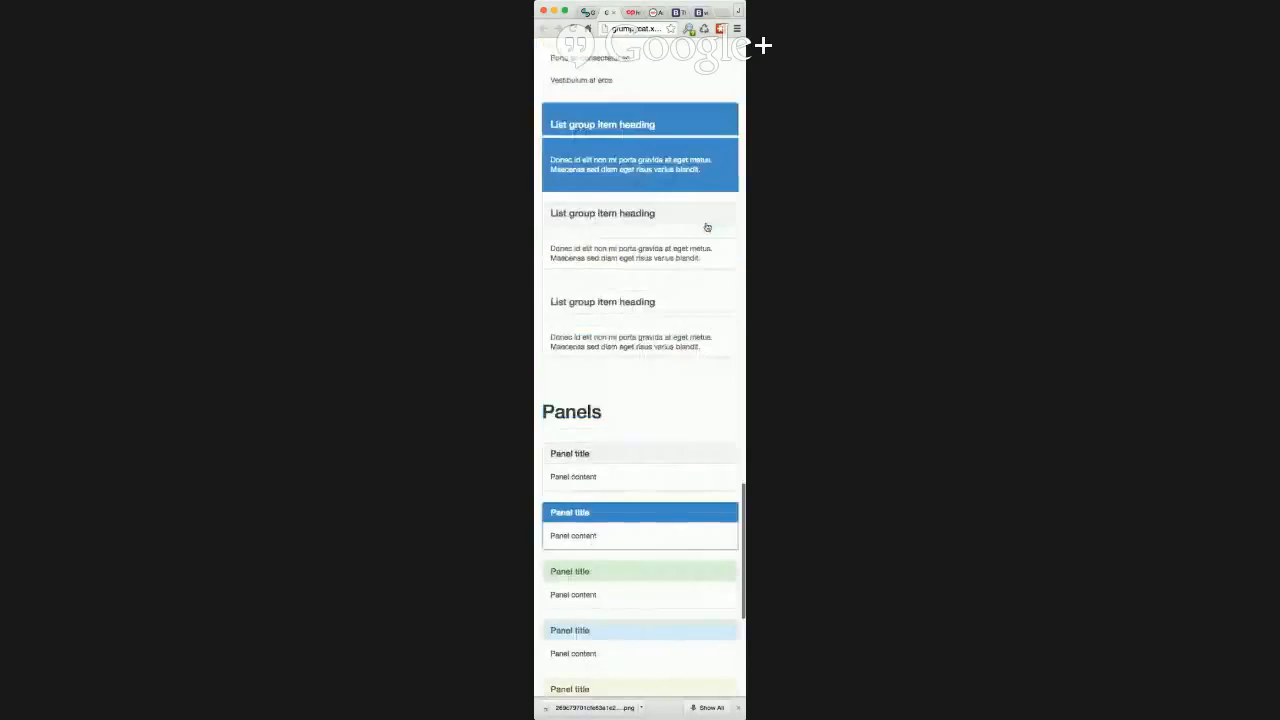
{"action": "scroll", "coordinate": [707, 227], "scroll_direction": "down", "scroll_amount": 4}
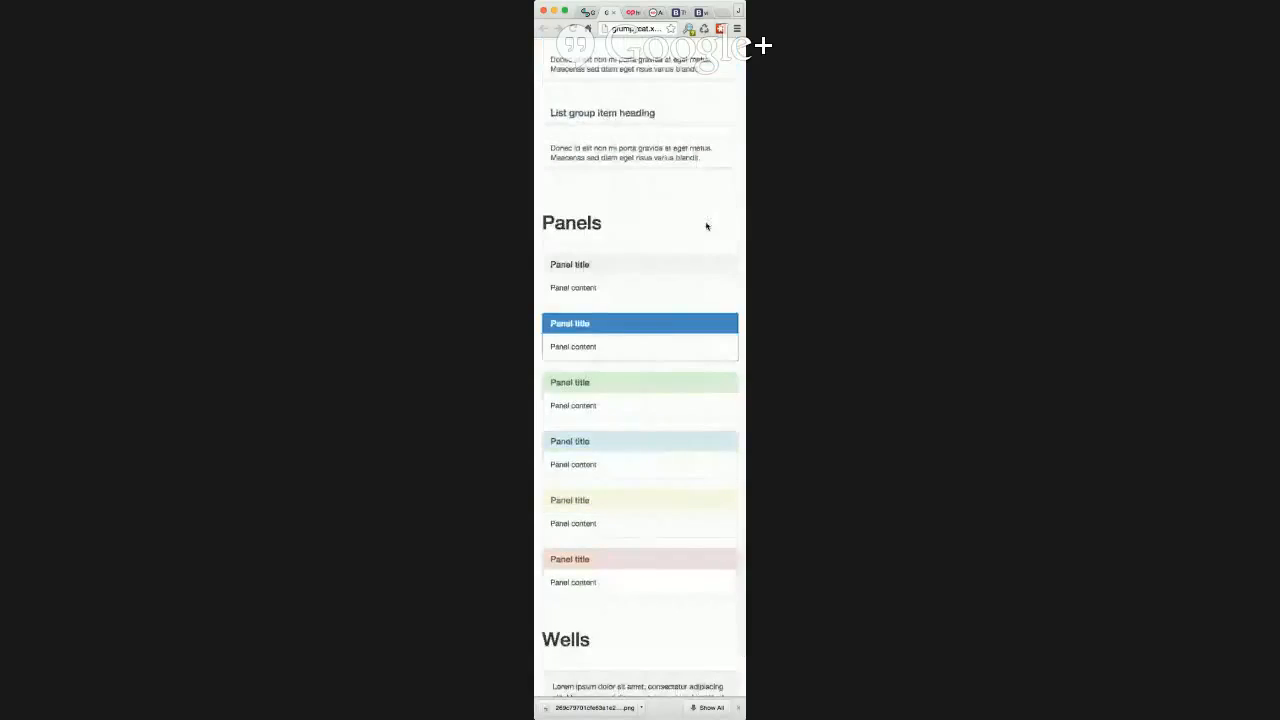
{"action": "scroll", "coordinate": [707, 227], "scroll_direction": "down", "scroll_amount": 2}
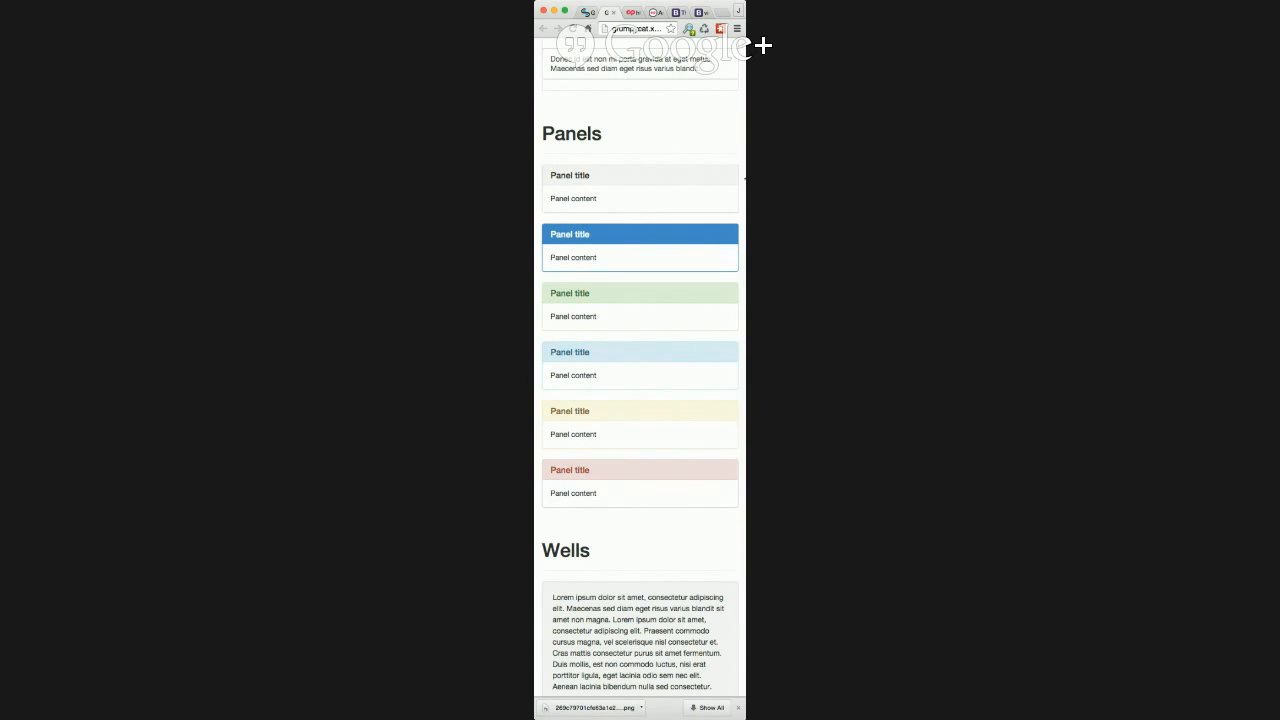
{"action": "left_click_drag", "start_coordinate": [745, 179], "coordinate": [947, 237]}
{"action": "scroll", "coordinate": [533, 139], "scroll_direction": "up", "scroll_amount": 3}
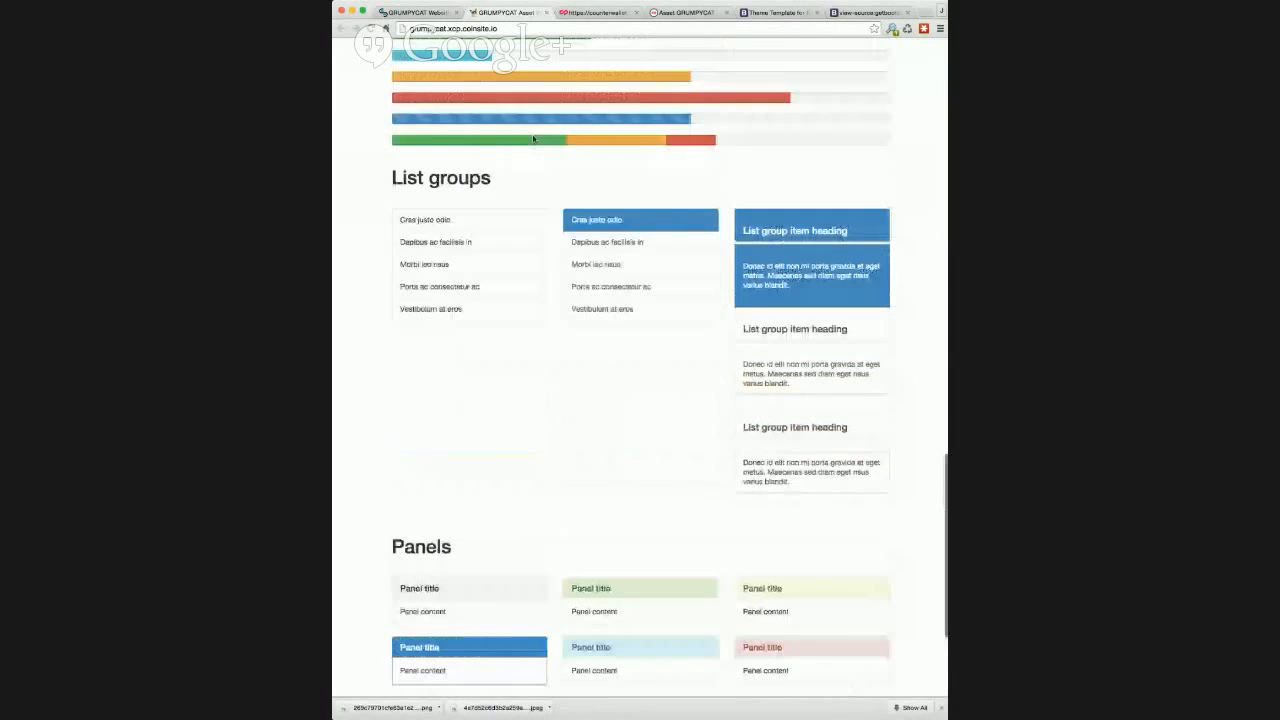
Step: Return to CoinDaddy, open its home page and widen the browser window
{"action": "left_click", "coordinate": [415, 12]}
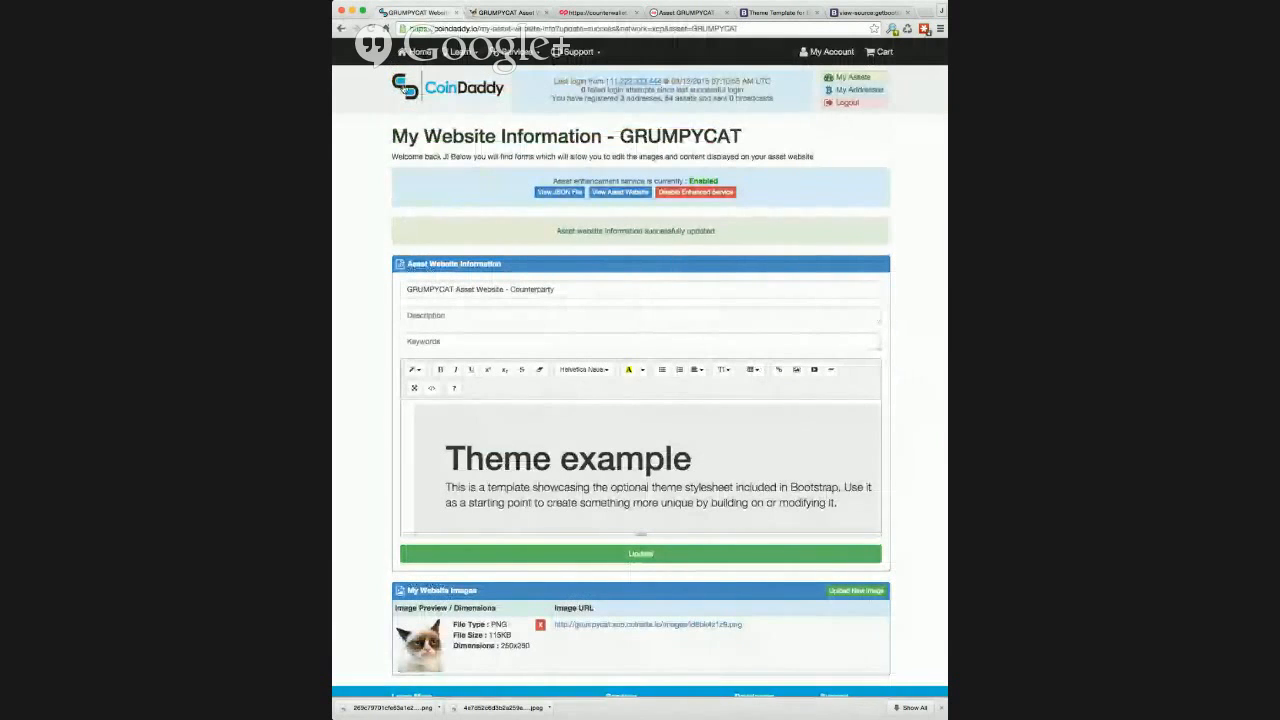
{"action": "left_click", "coordinate": [404, 88]}
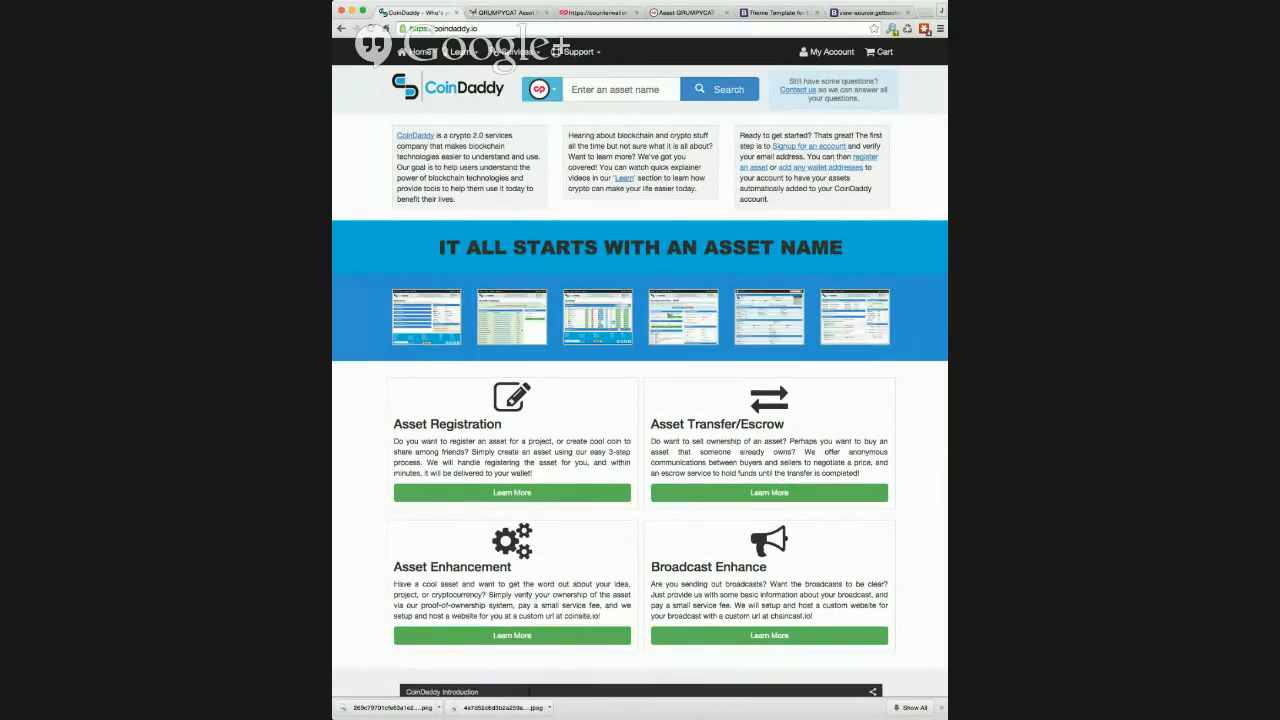
{"action": "left_click_drag", "start_coordinate": [947, 158], "coordinate": [988, 158]}
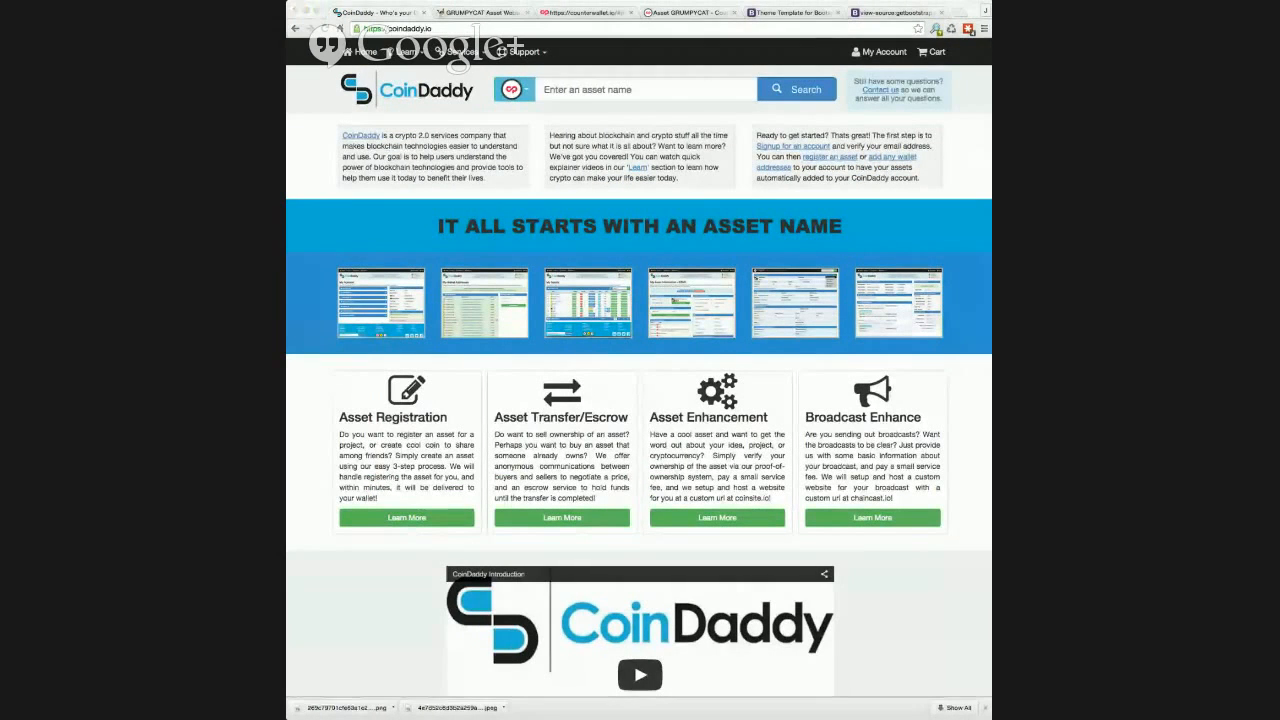